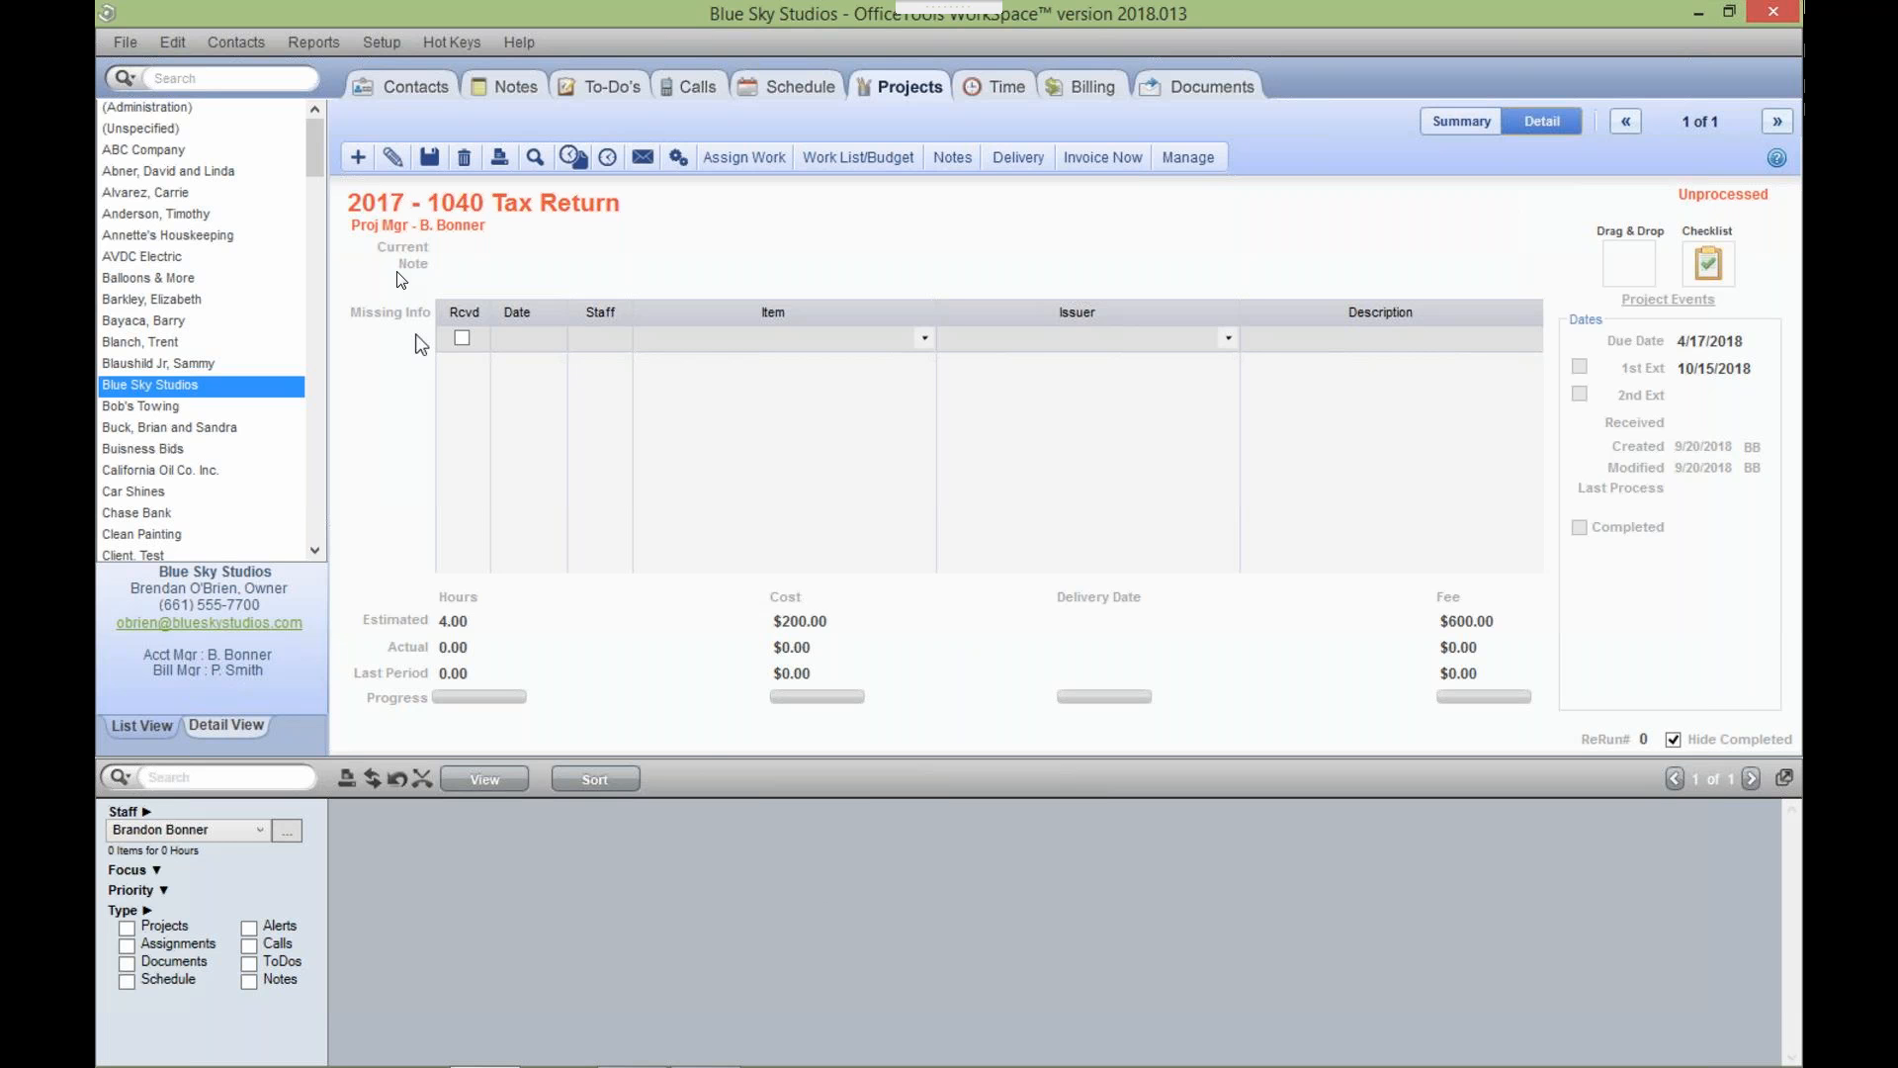
Open the 1040 Tax Return project definition for editing from Setup > Projects > Project Definitions.
left_click(366, 42)
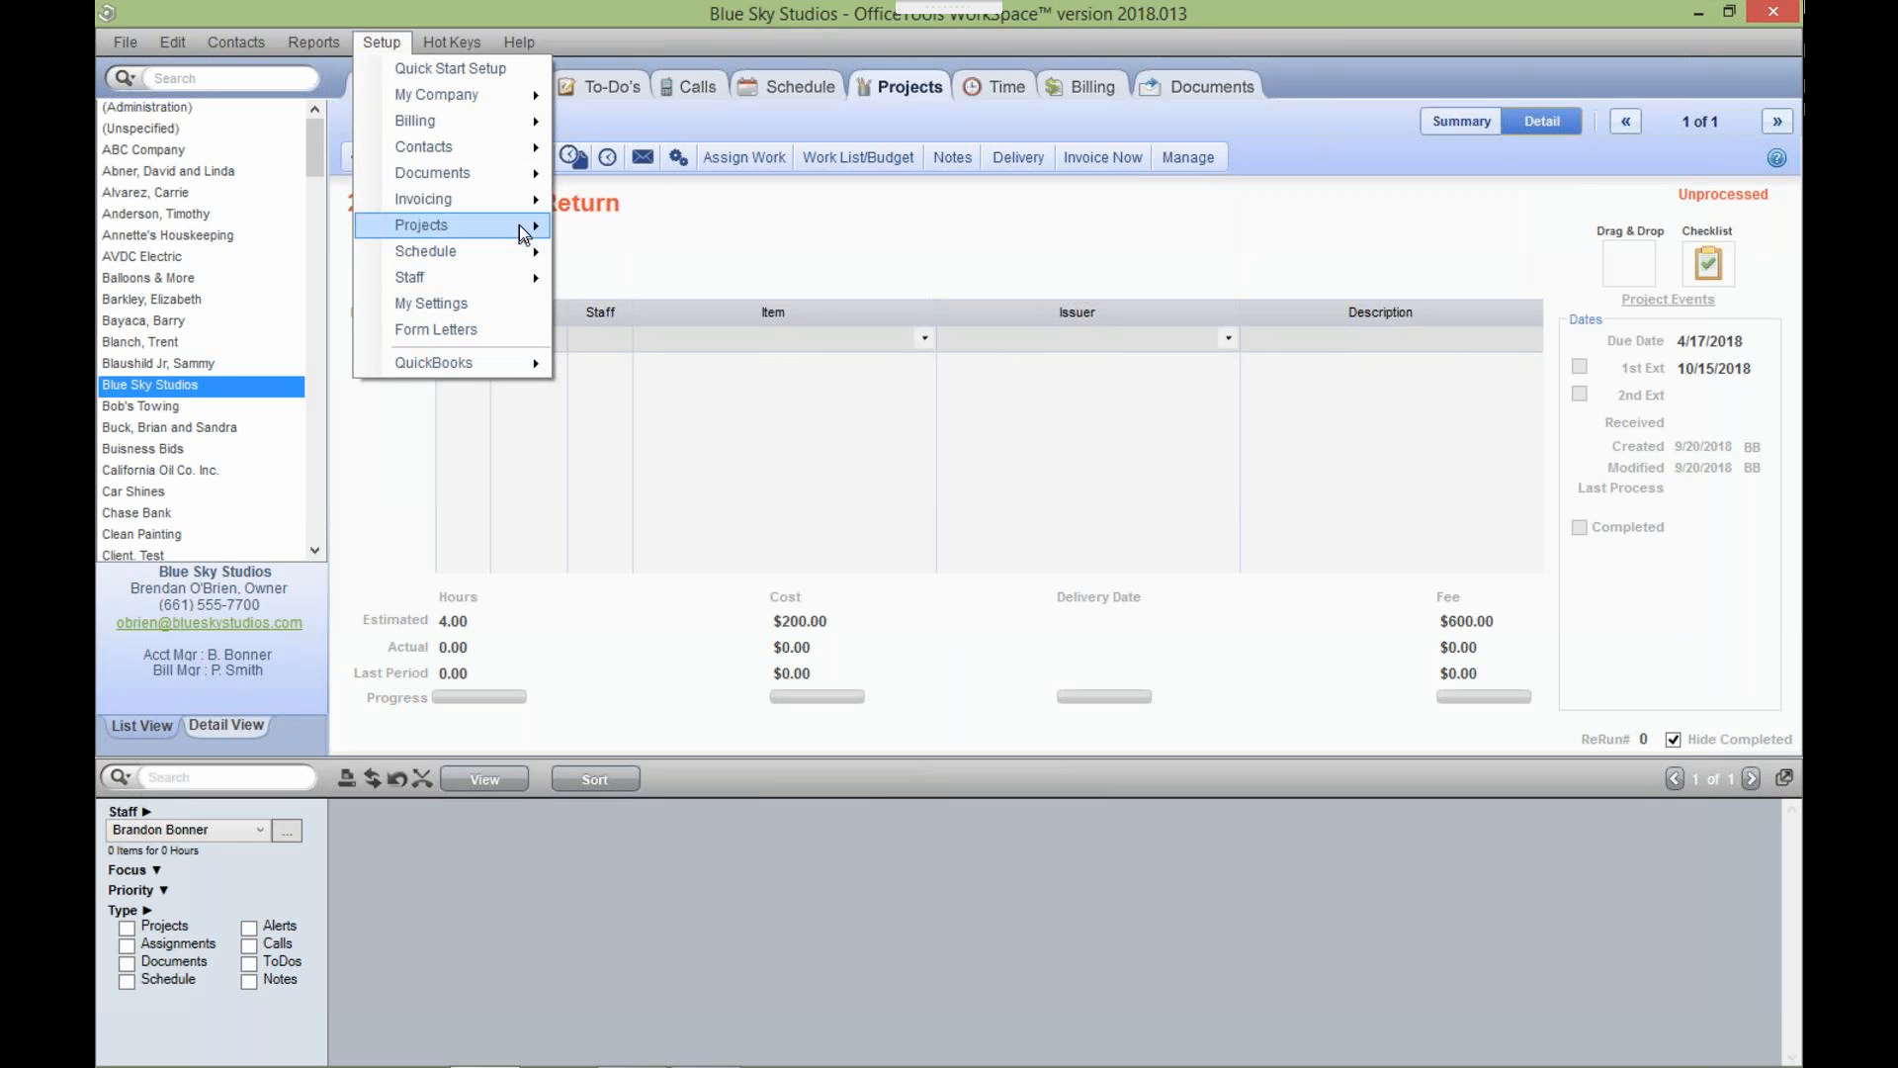
mouse_move(524, 233)
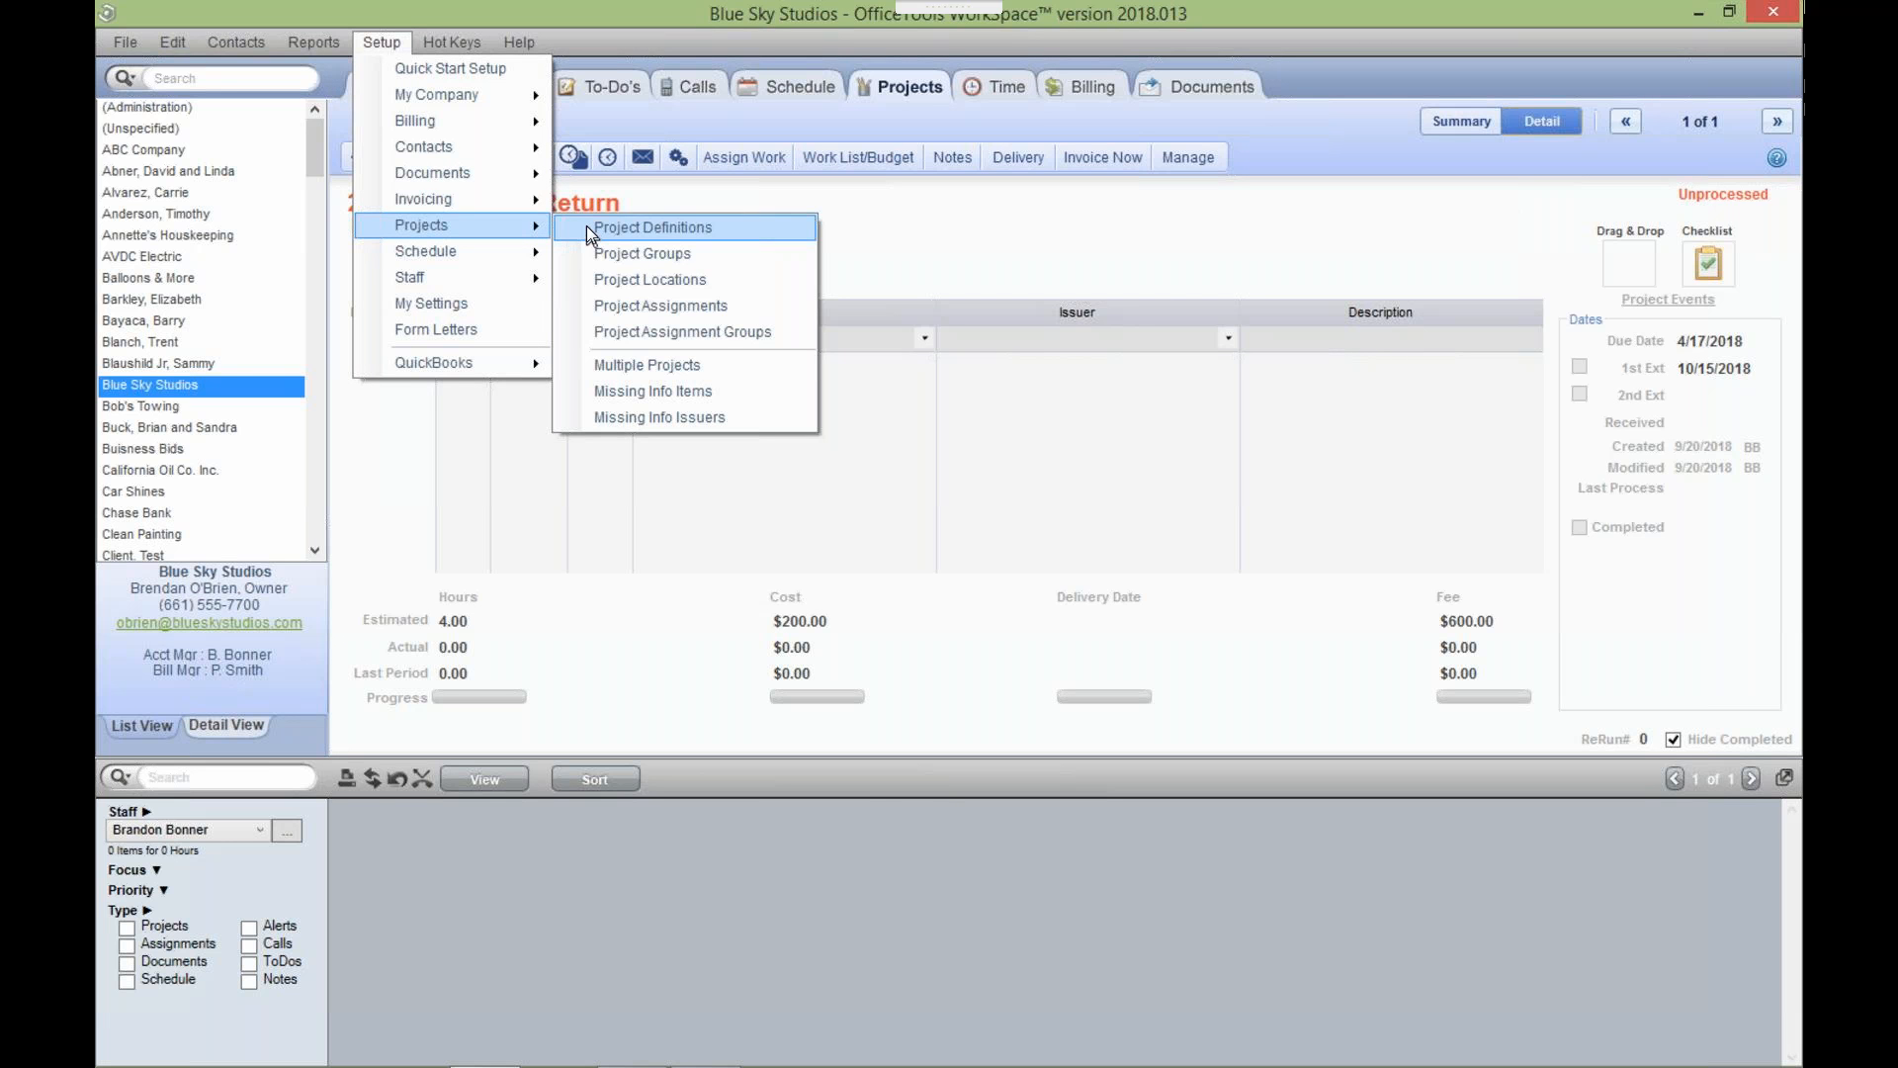
left_click(587, 227)
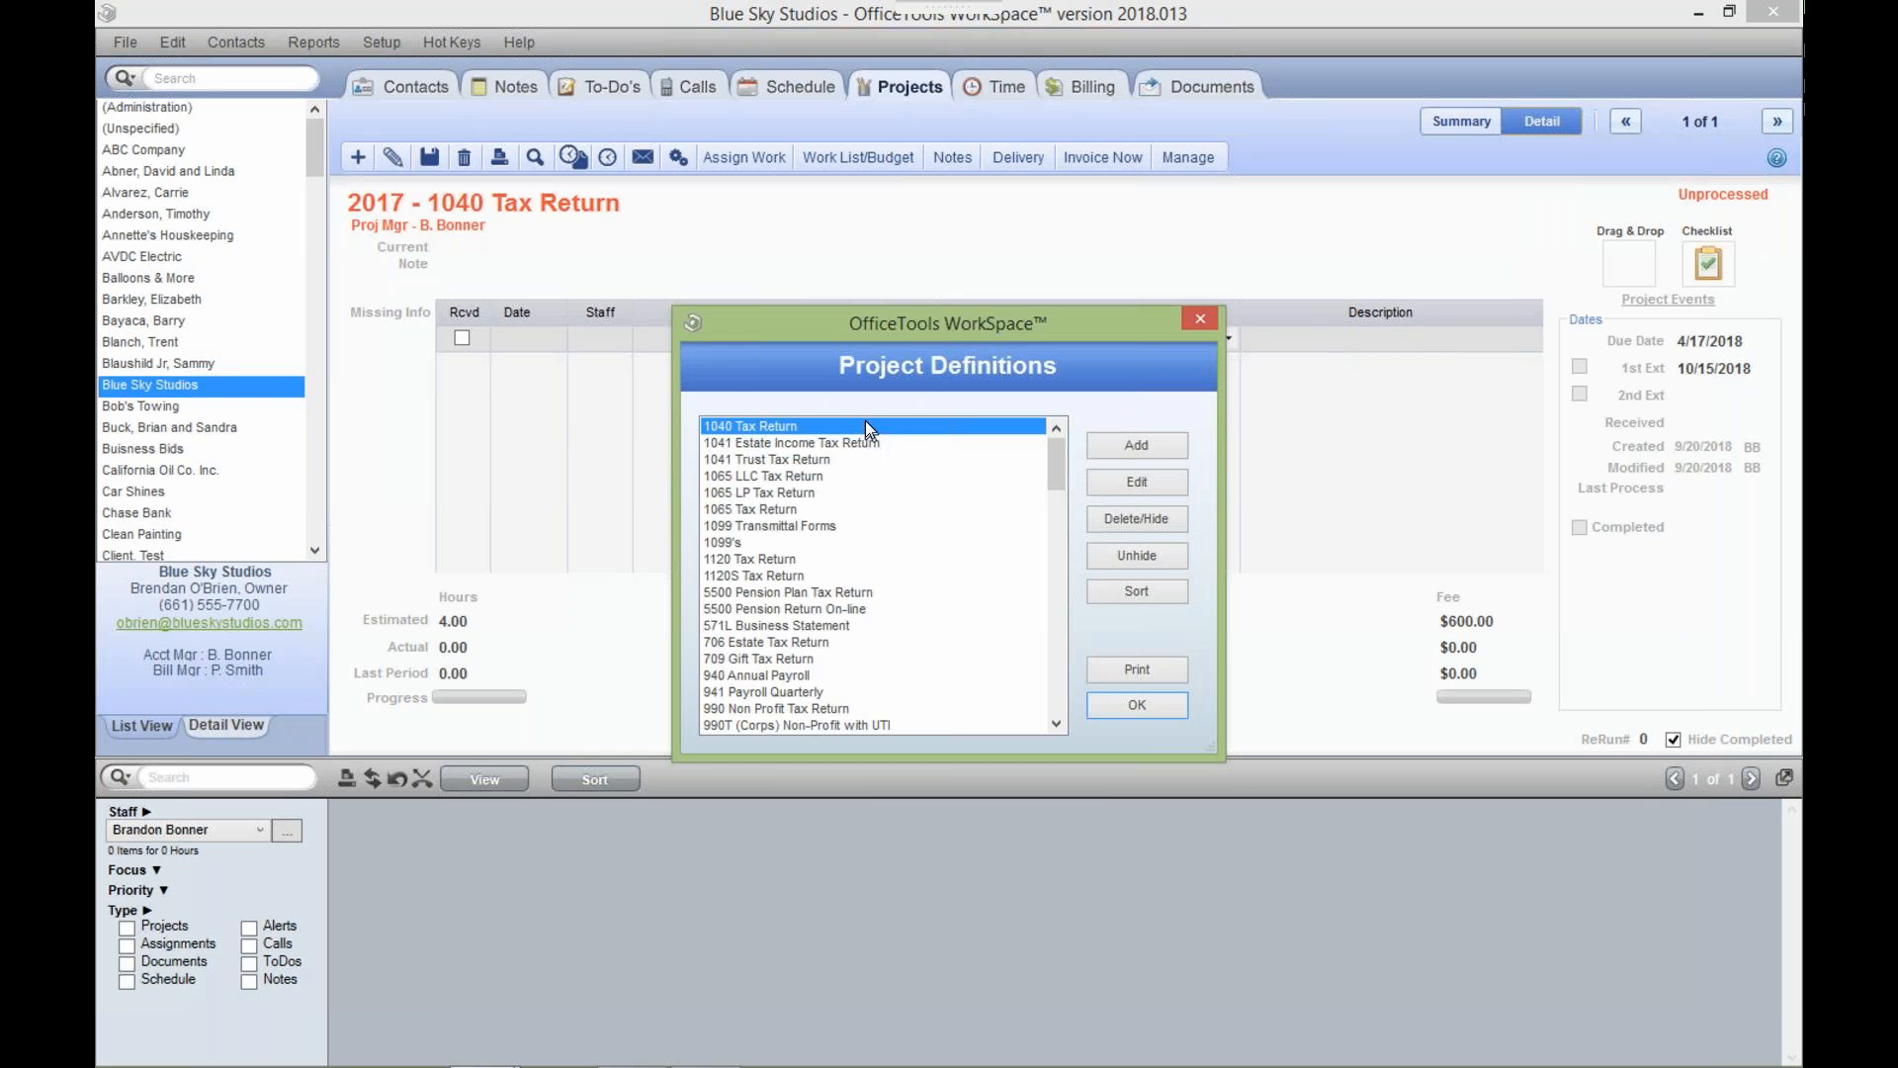
left_click(1161, 477)
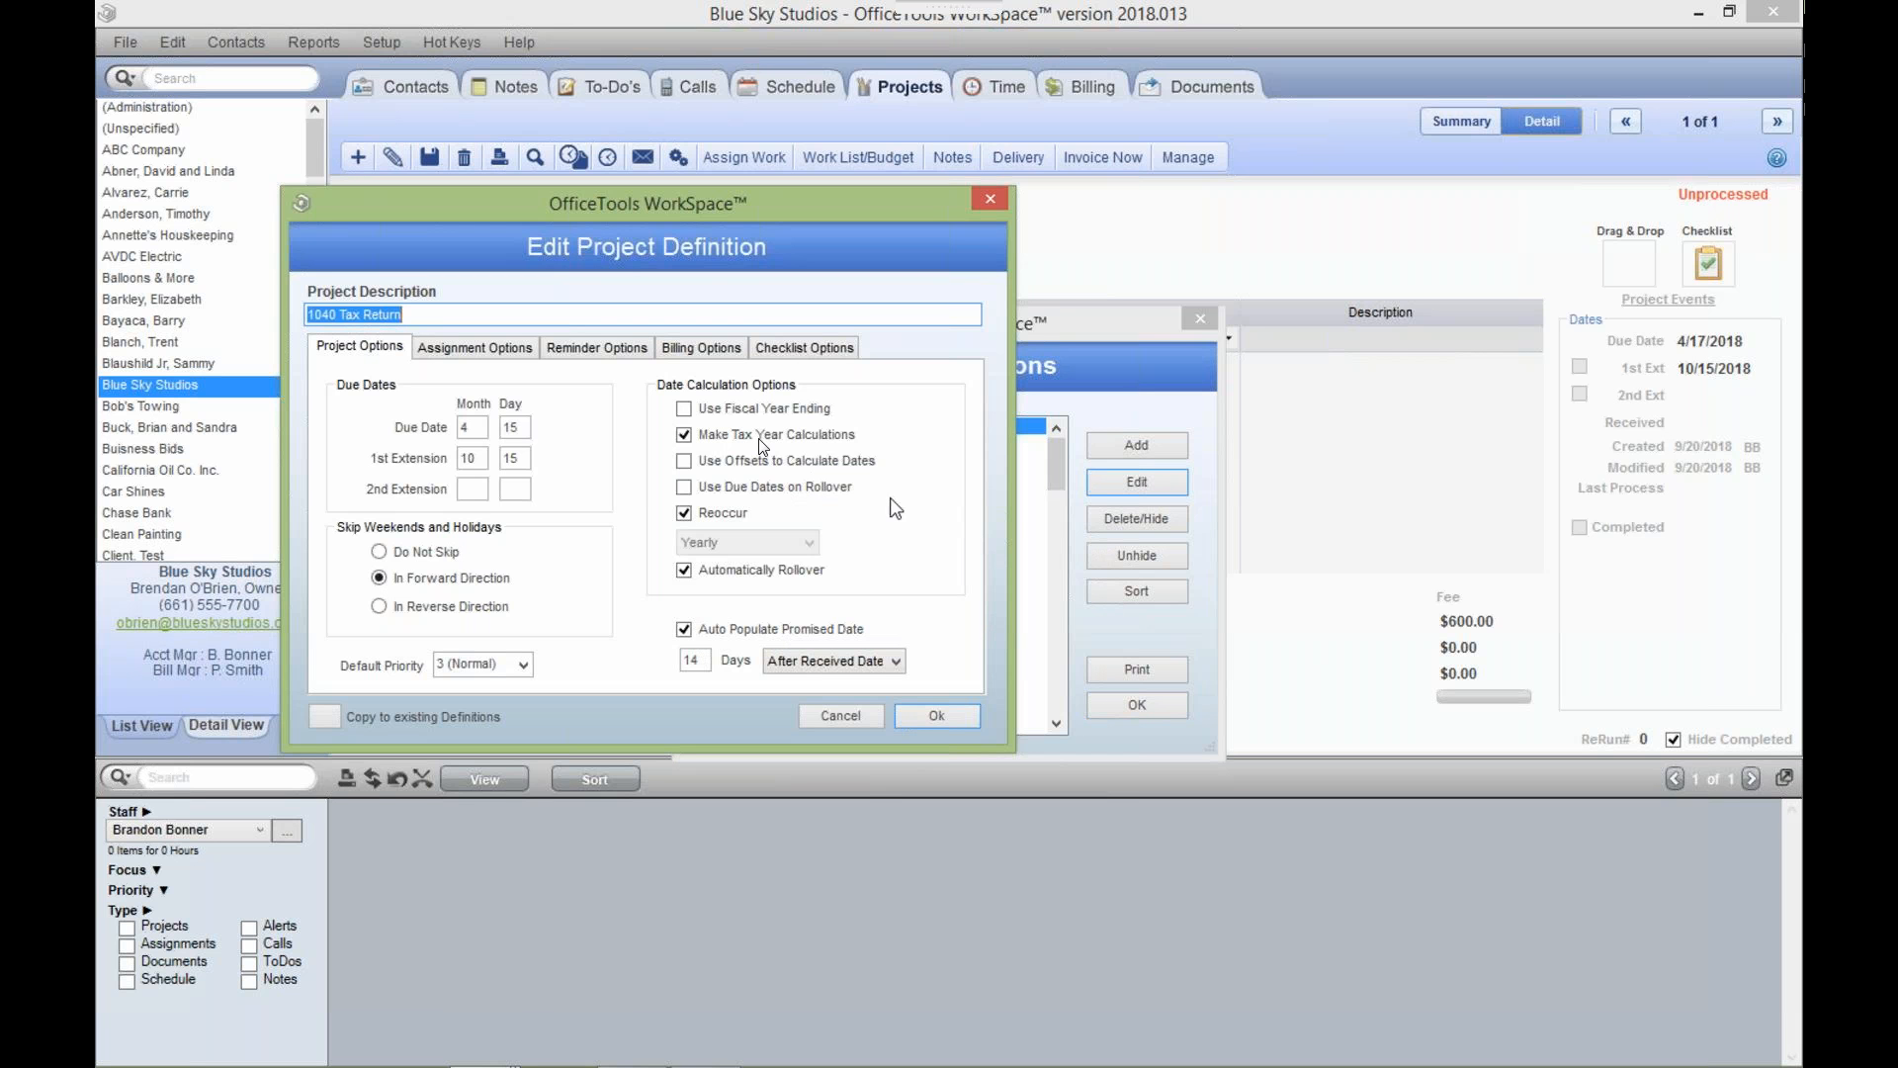
Show the definition's Reminder Options, with staff assignments added to the activity list 1 day before the due date.
left_click(621, 345)
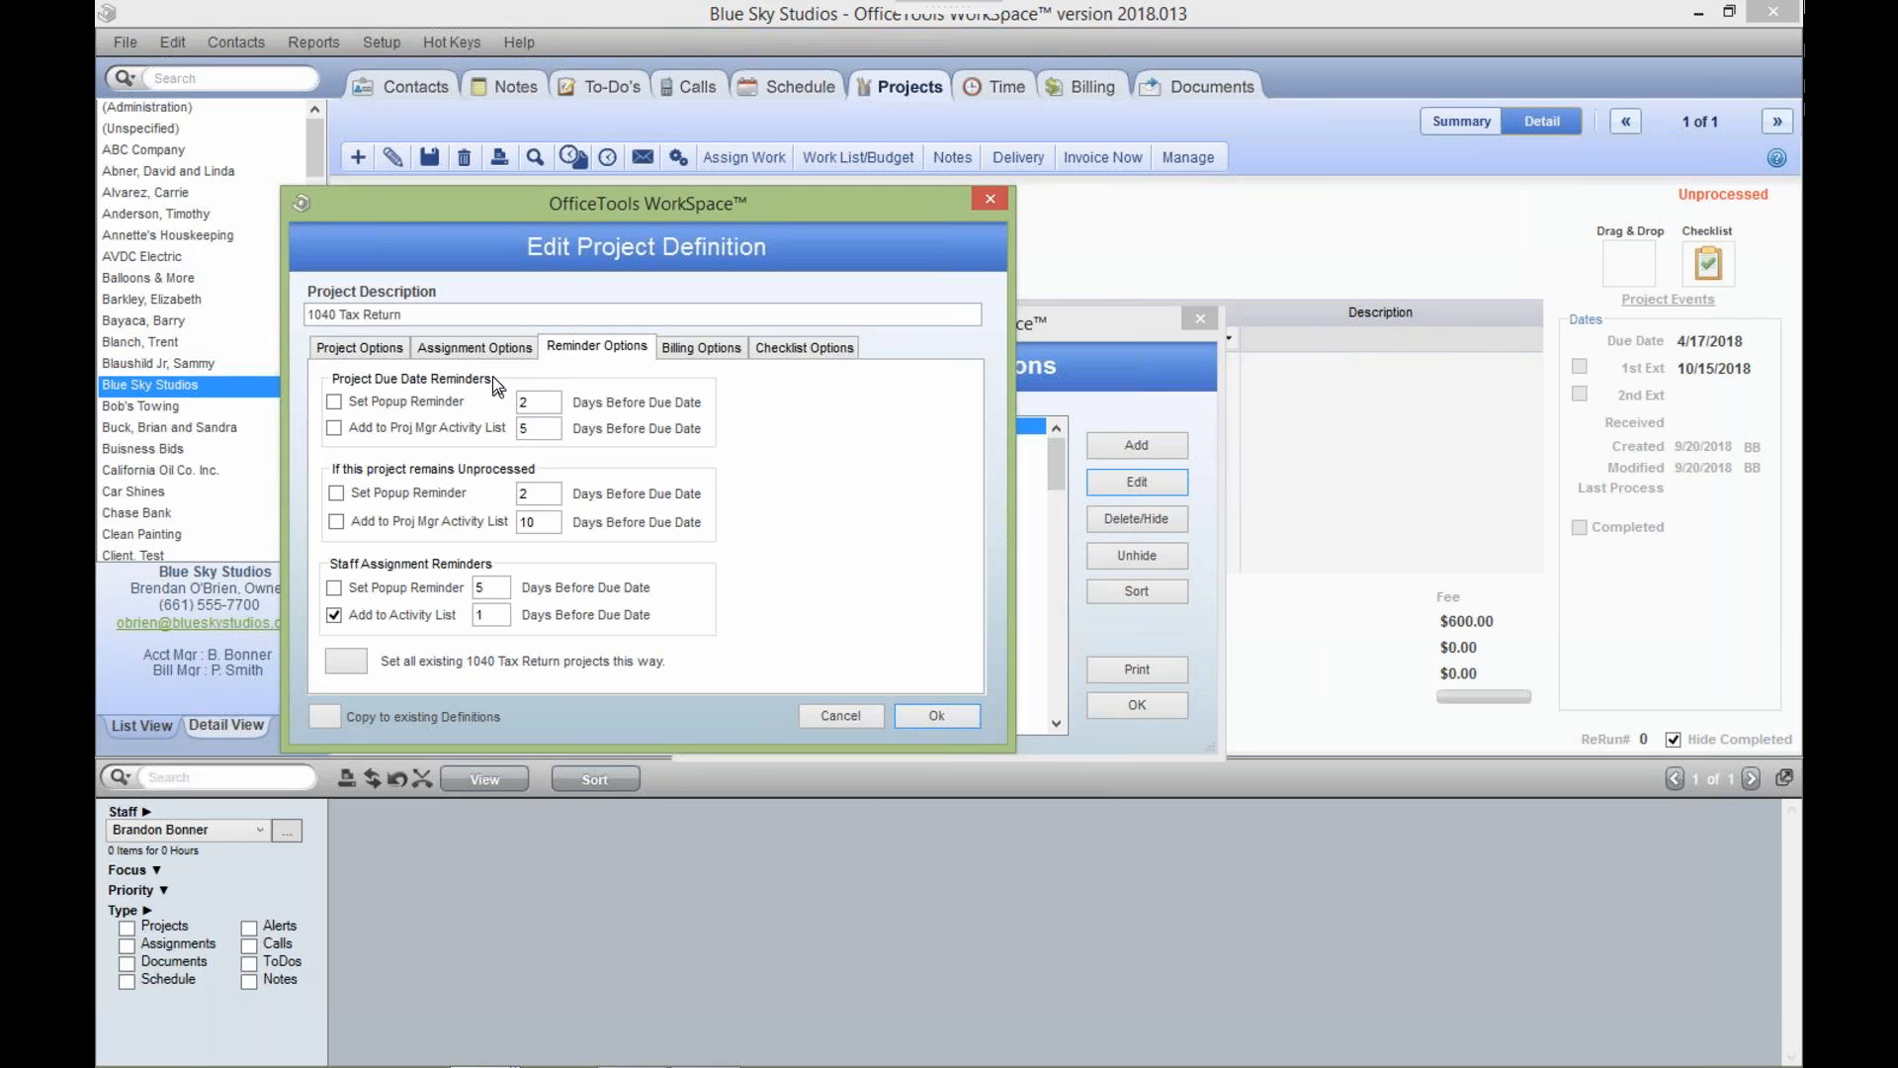
Click into the activity-list reminder days field, then cancel the definition editor without changes.
left_click(528, 436)
left_click(872, 726)
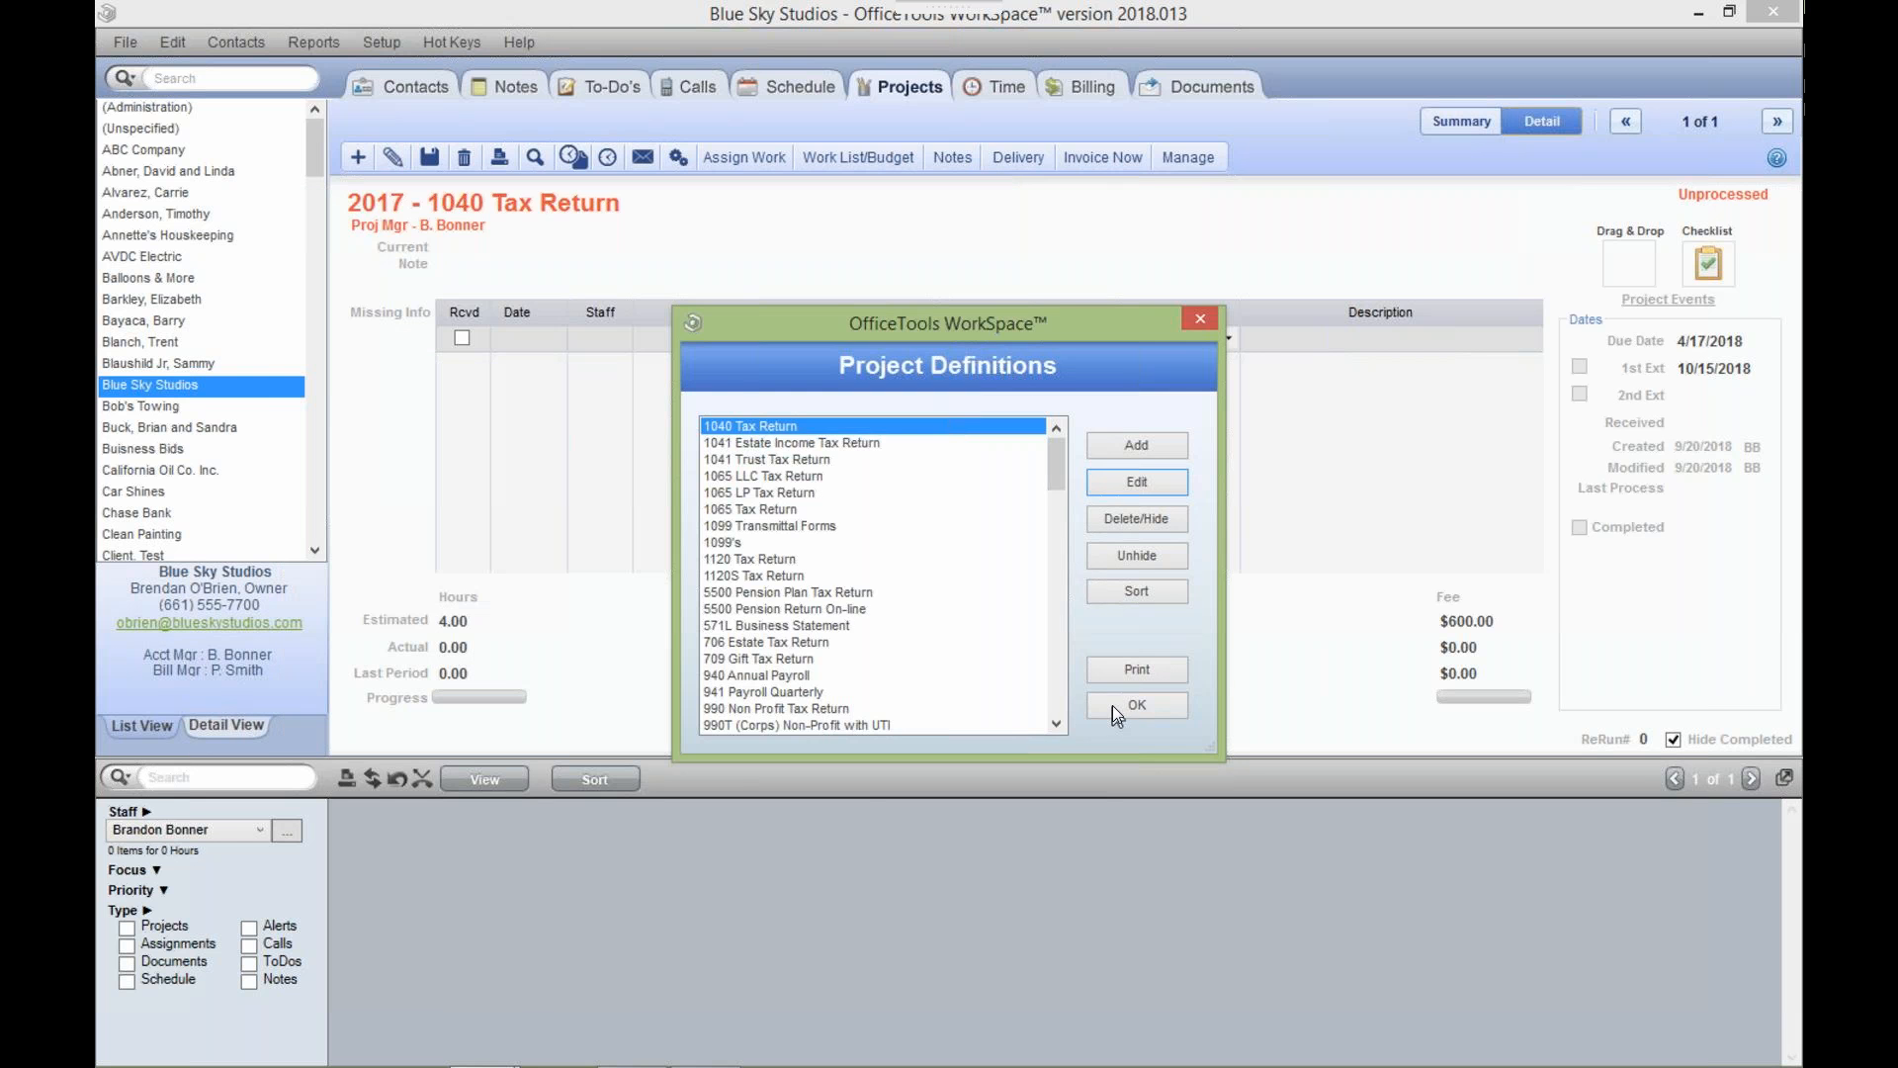
Close Project Definitions and reopen the 1040 Tax Return definition to review due dates 4/15 and 10/15.
left_click(1112, 705)
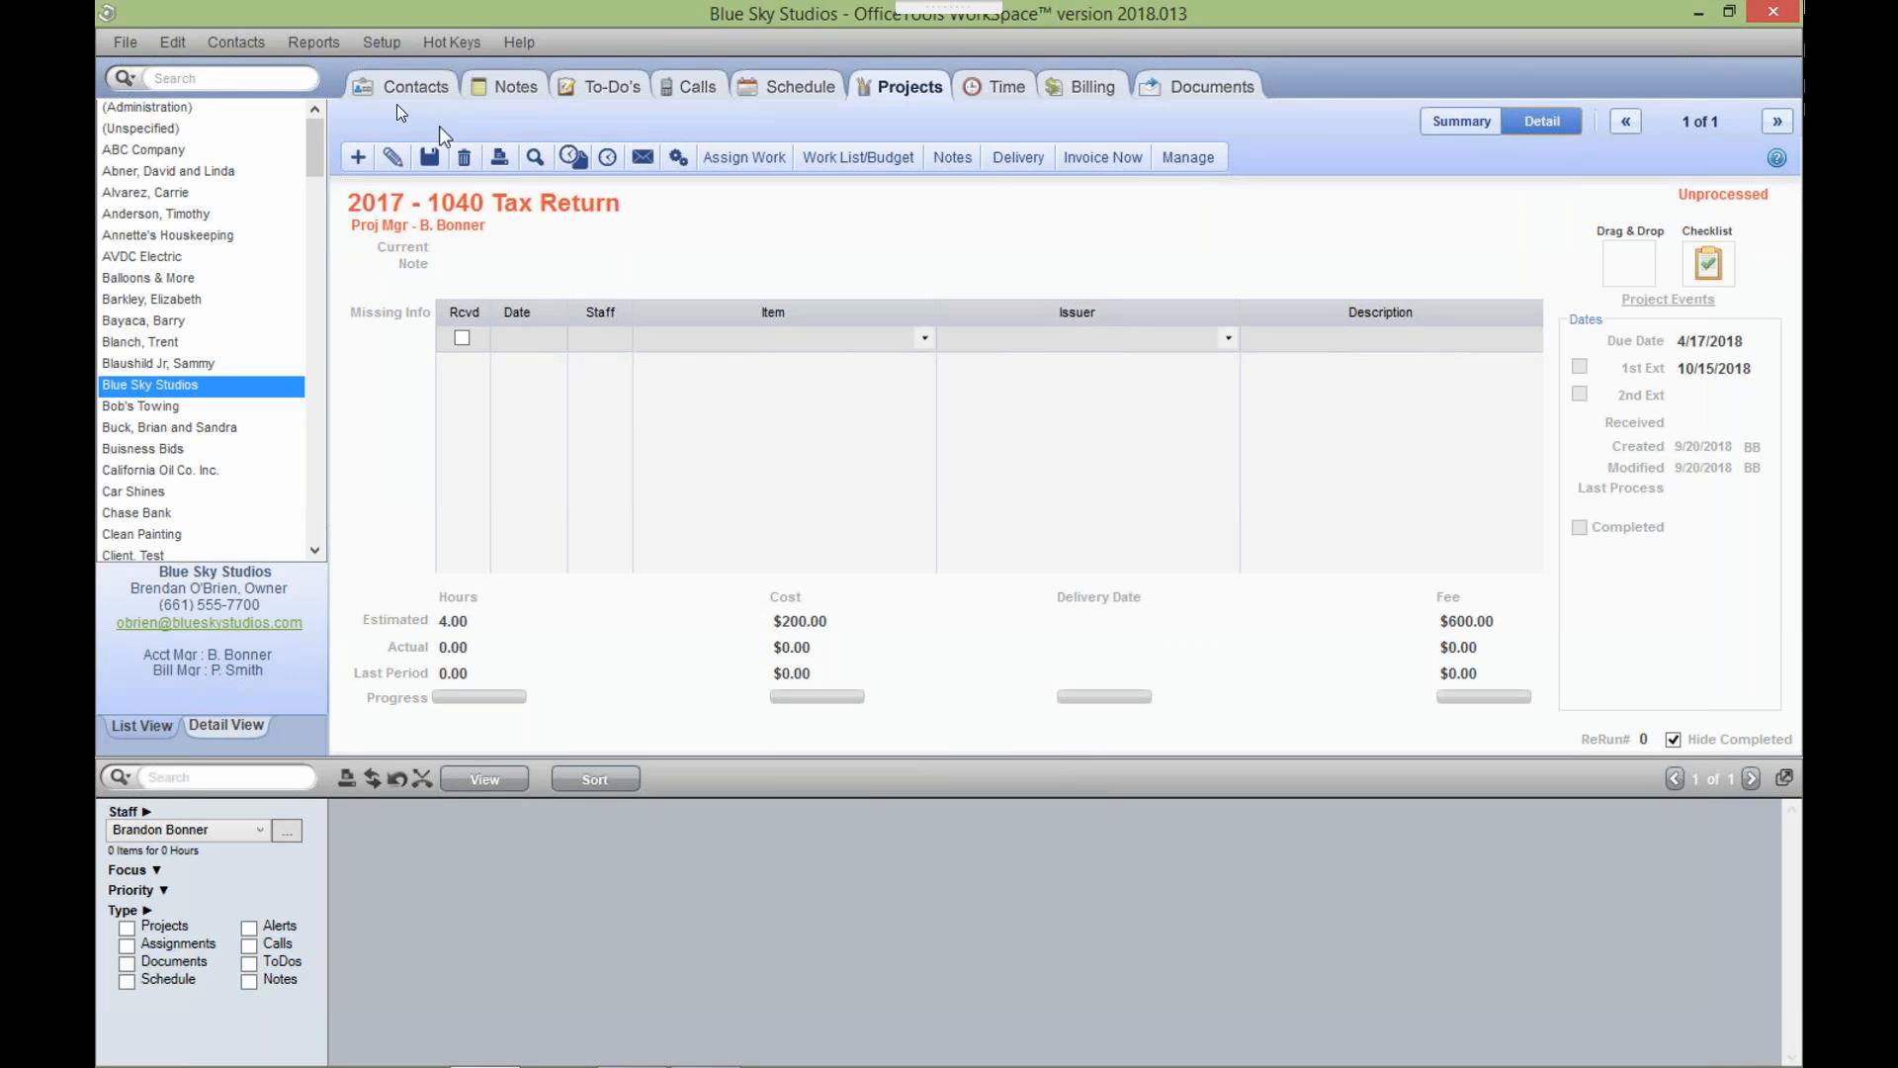
left_click(367, 42)
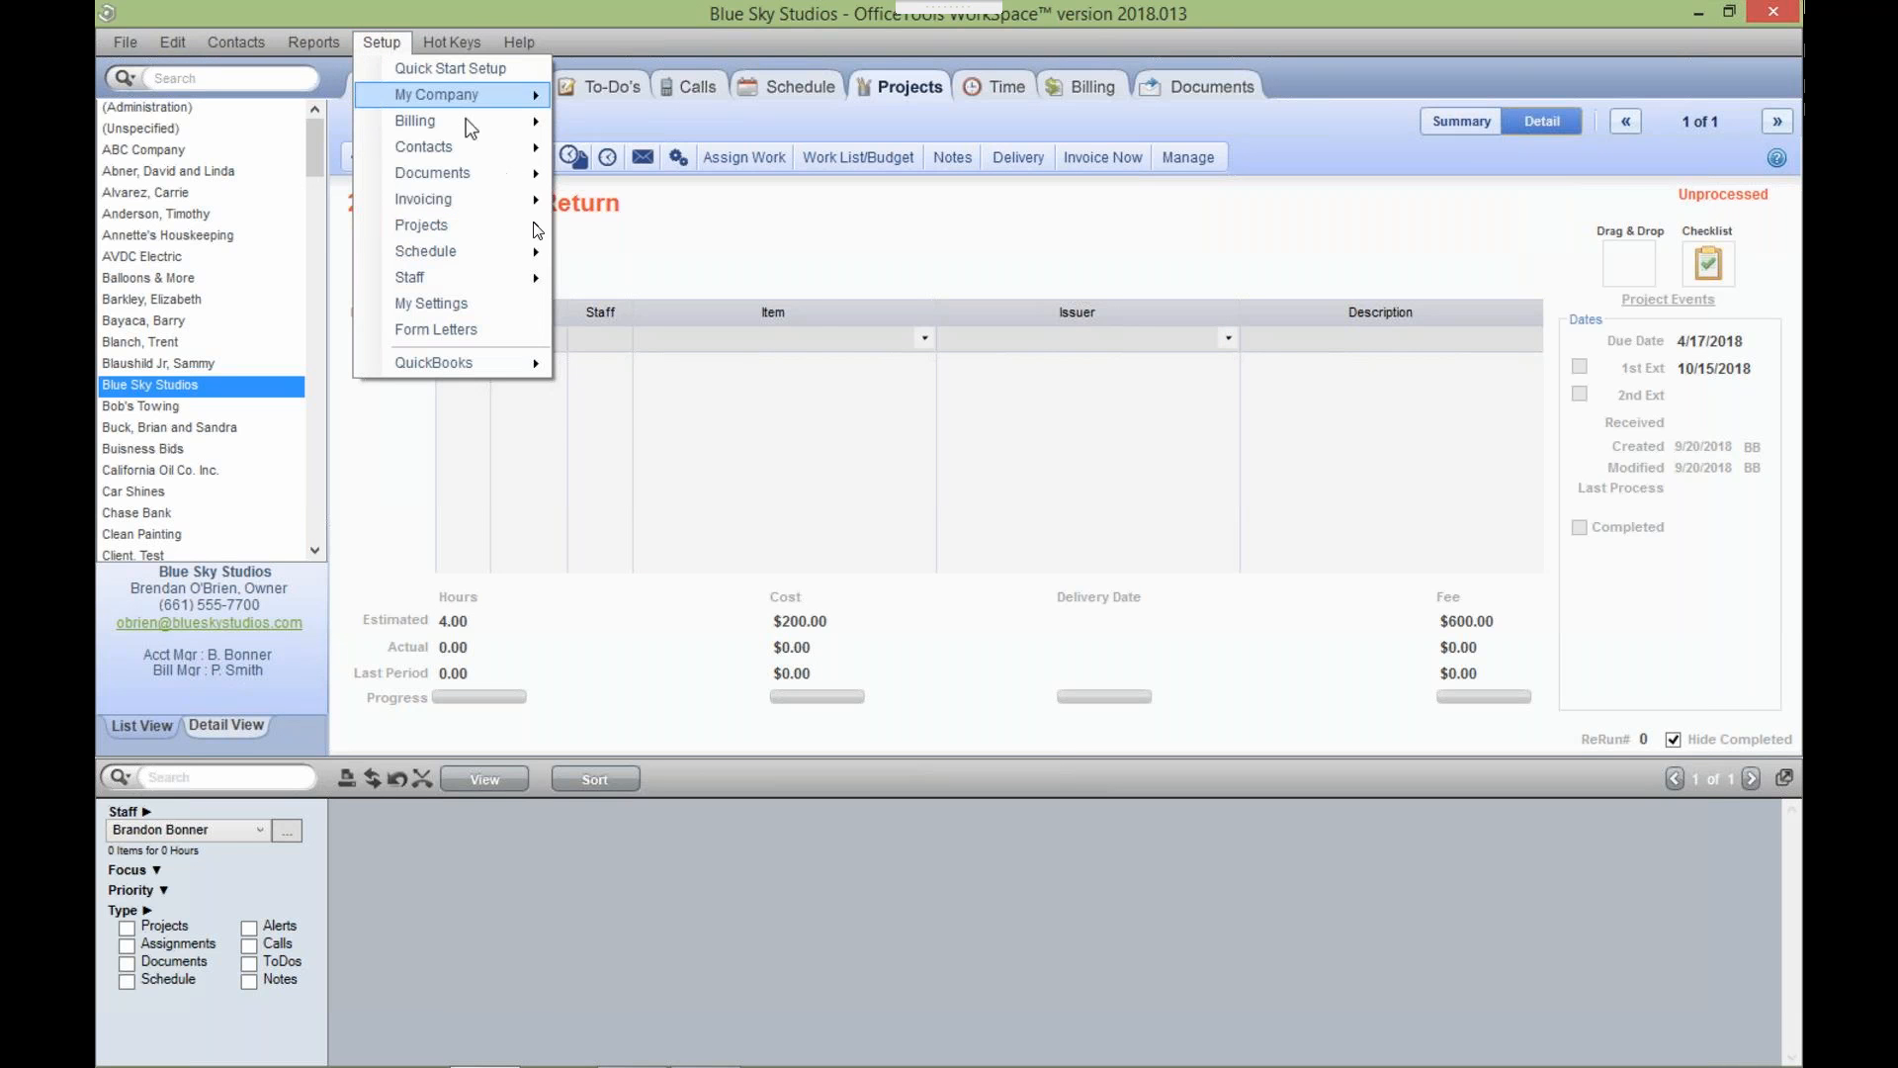
mouse_move(535, 225)
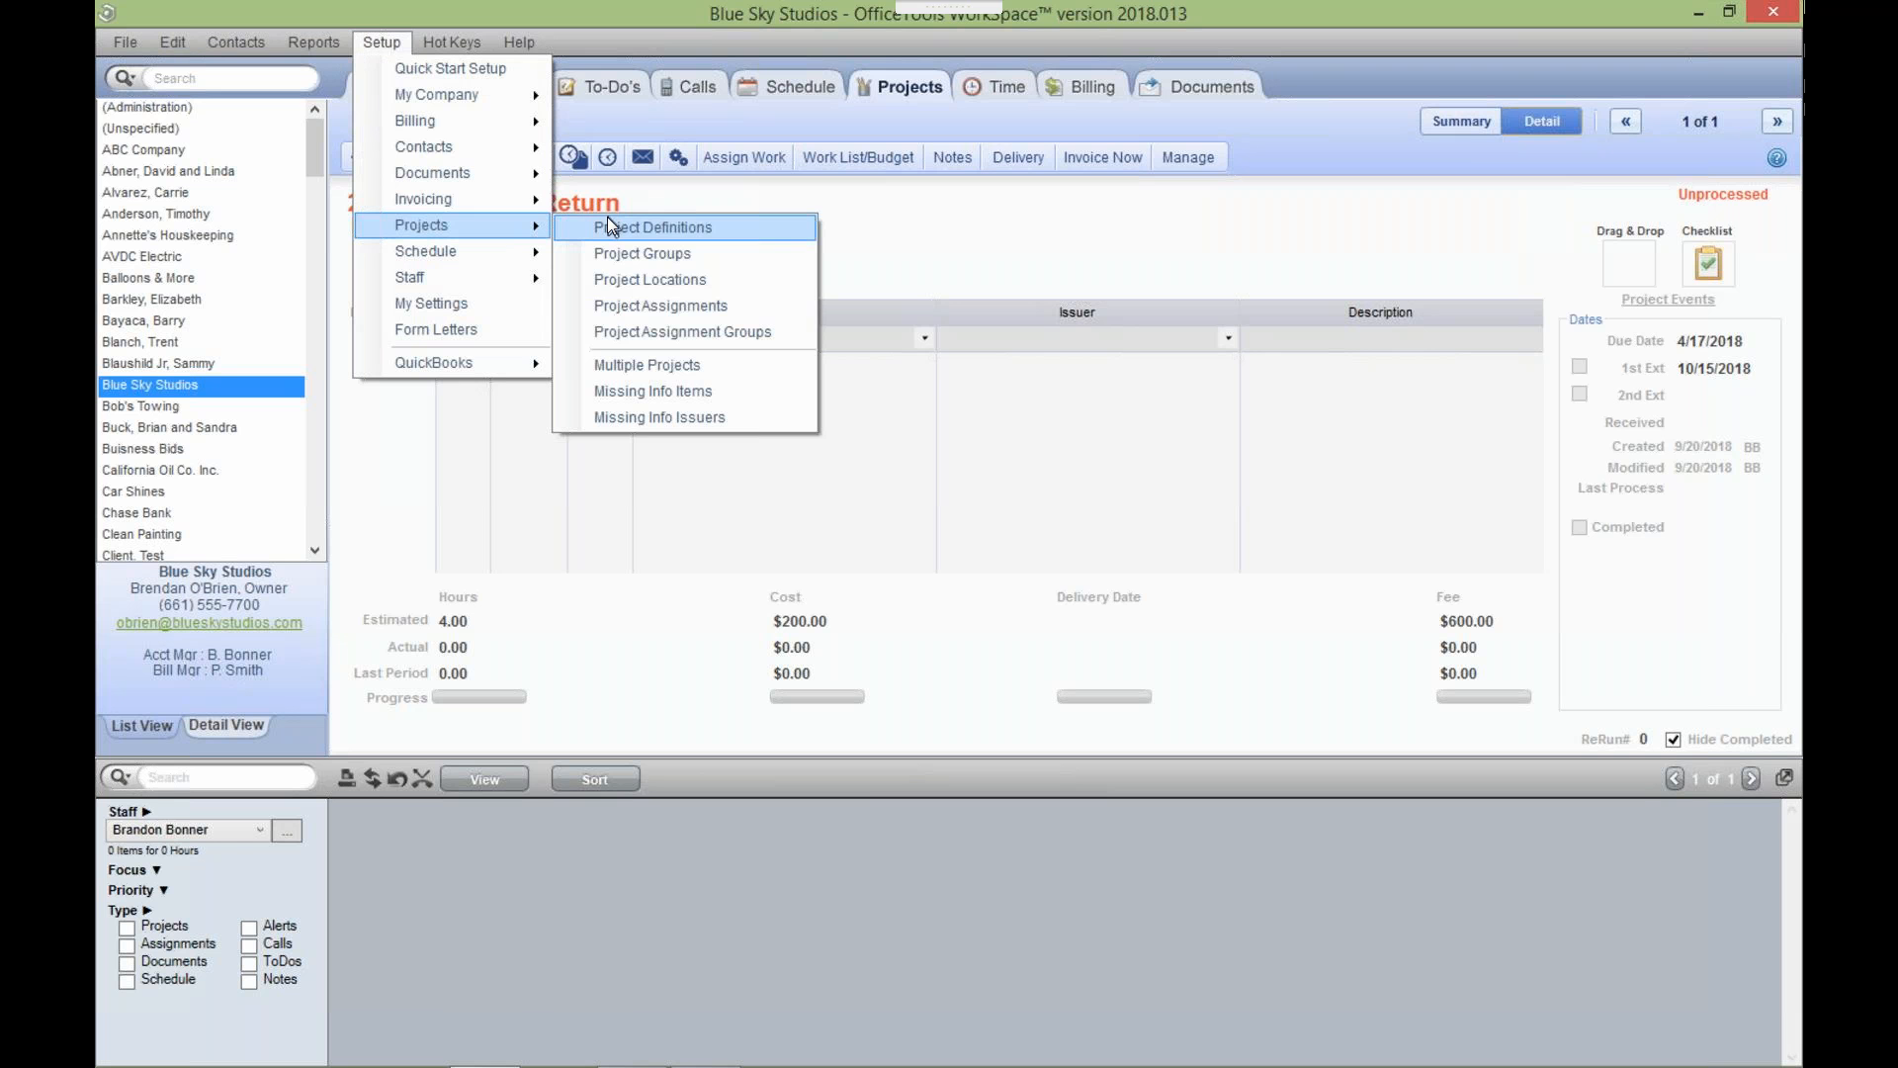
left_click(608, 220)
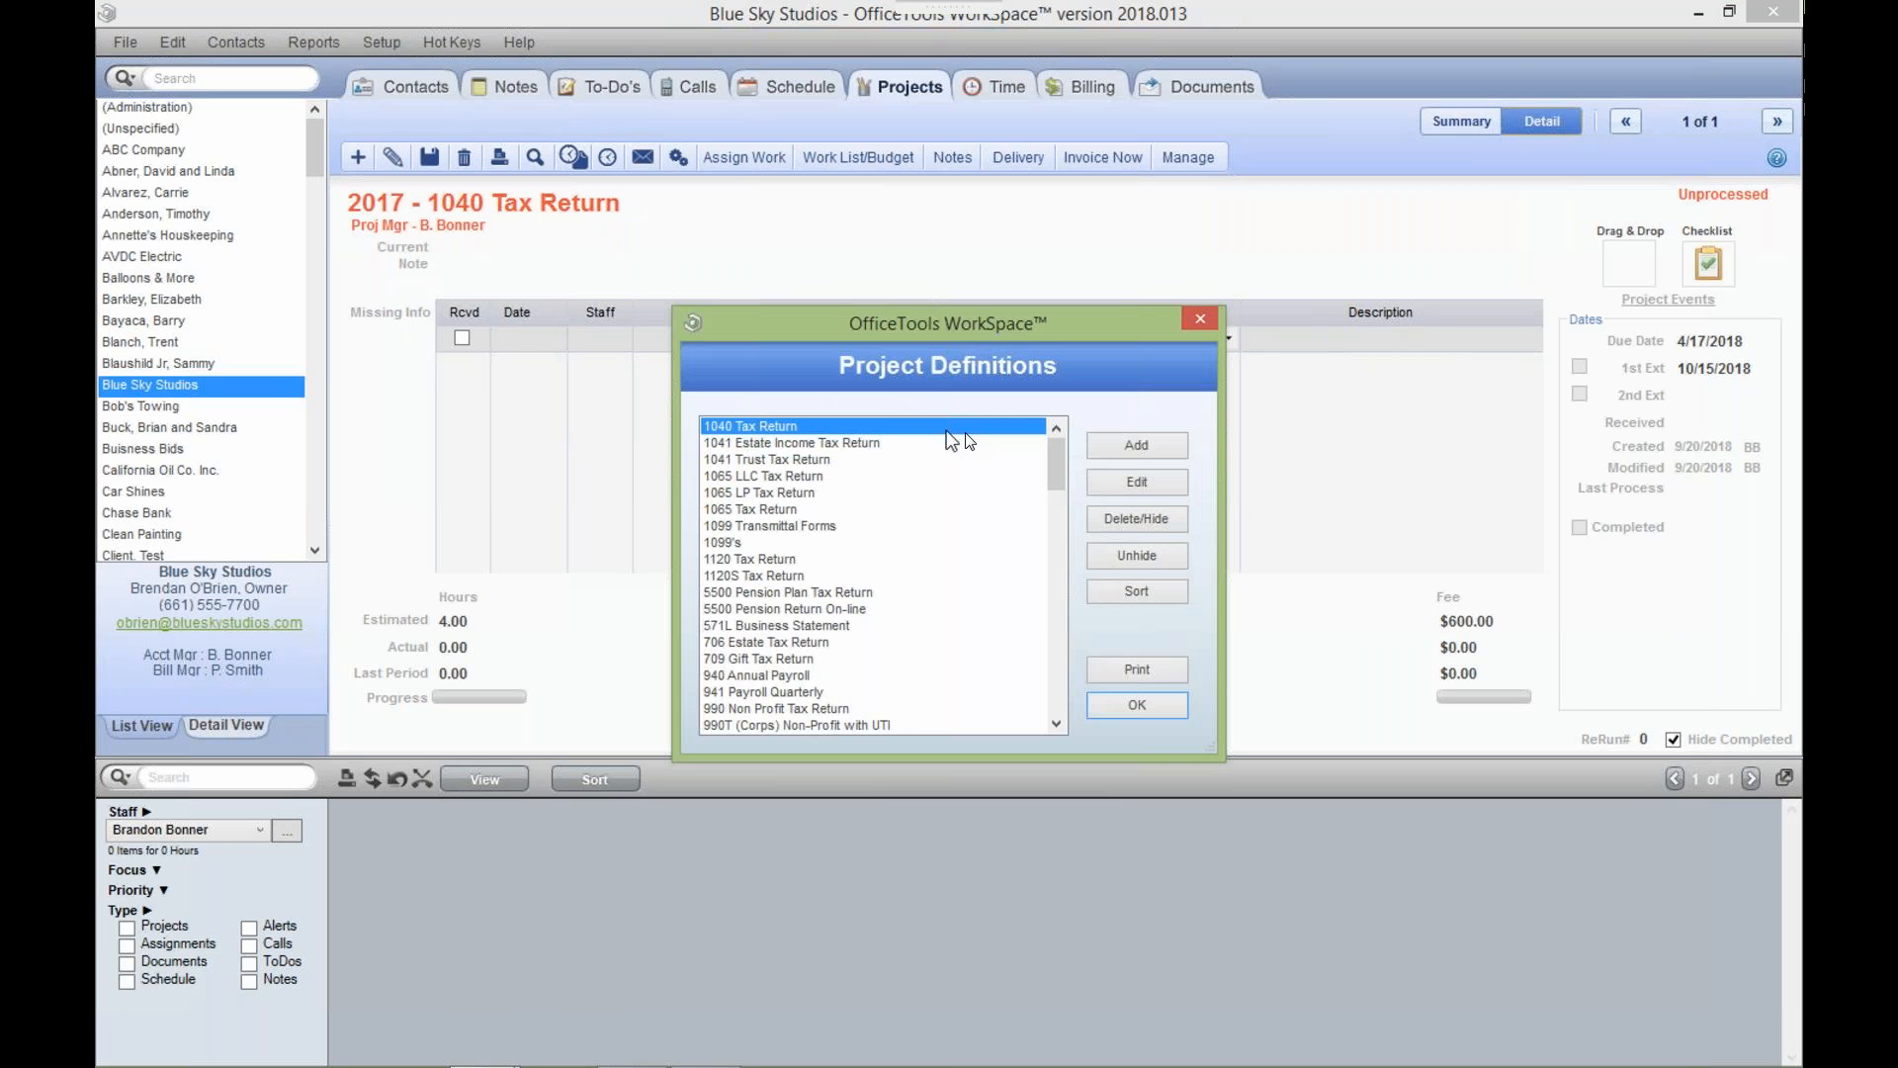
left_click(1103, 481)
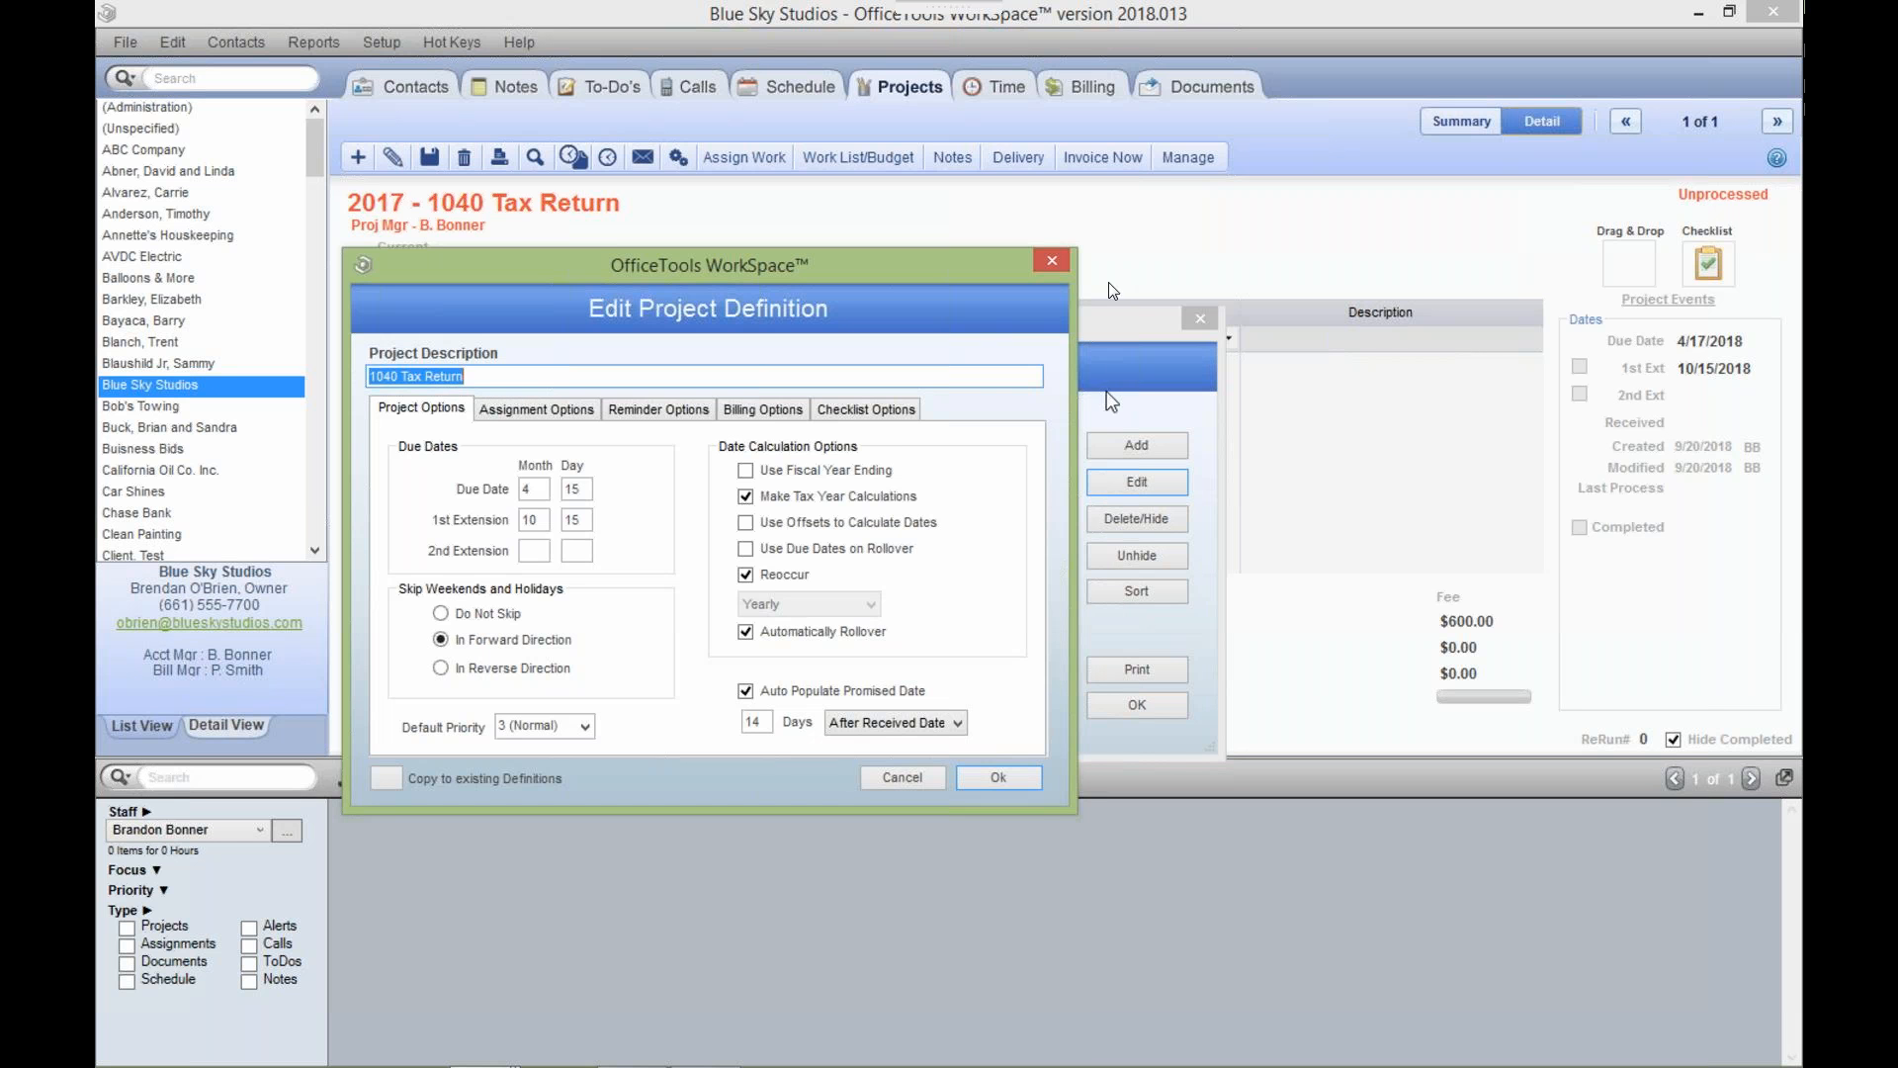
Cancel the 1040 Tax Return definition editor and close the Project Definitions list.
left_click(1052, 261)
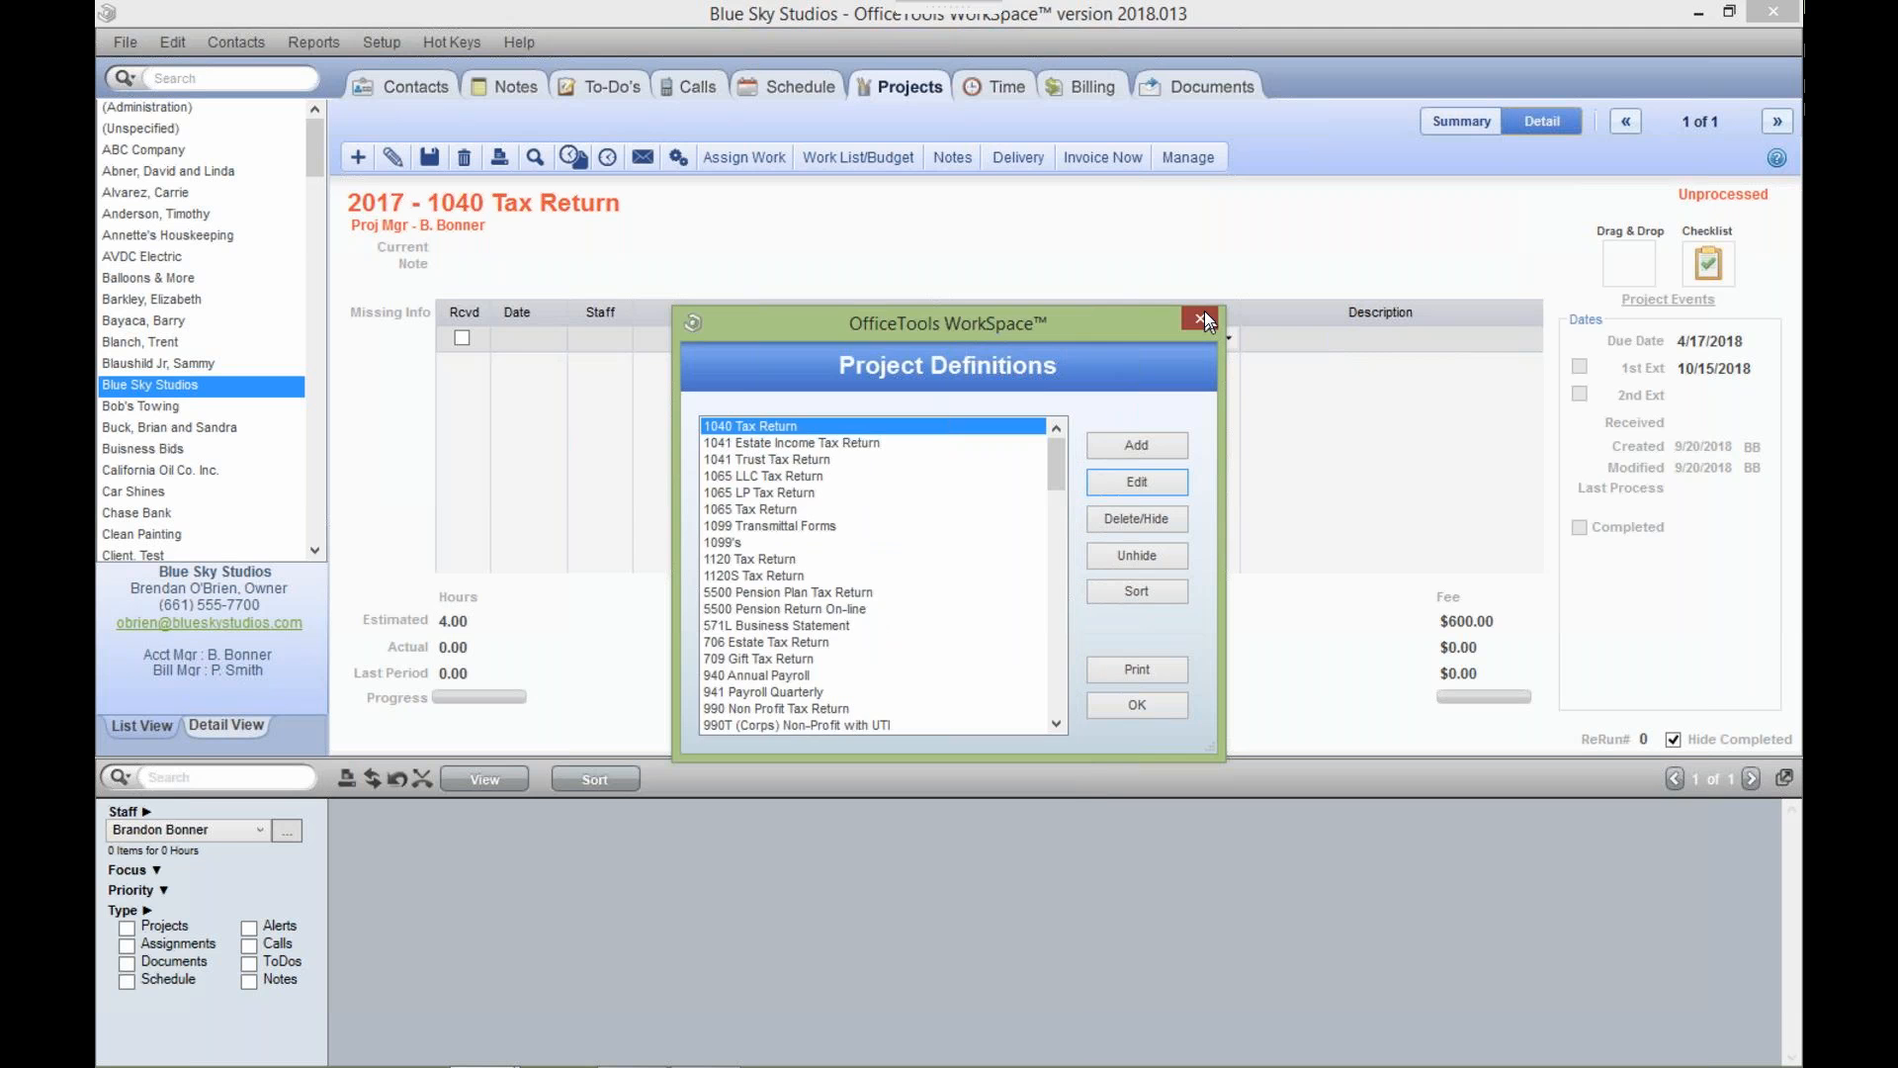
left_click(1202, 316)
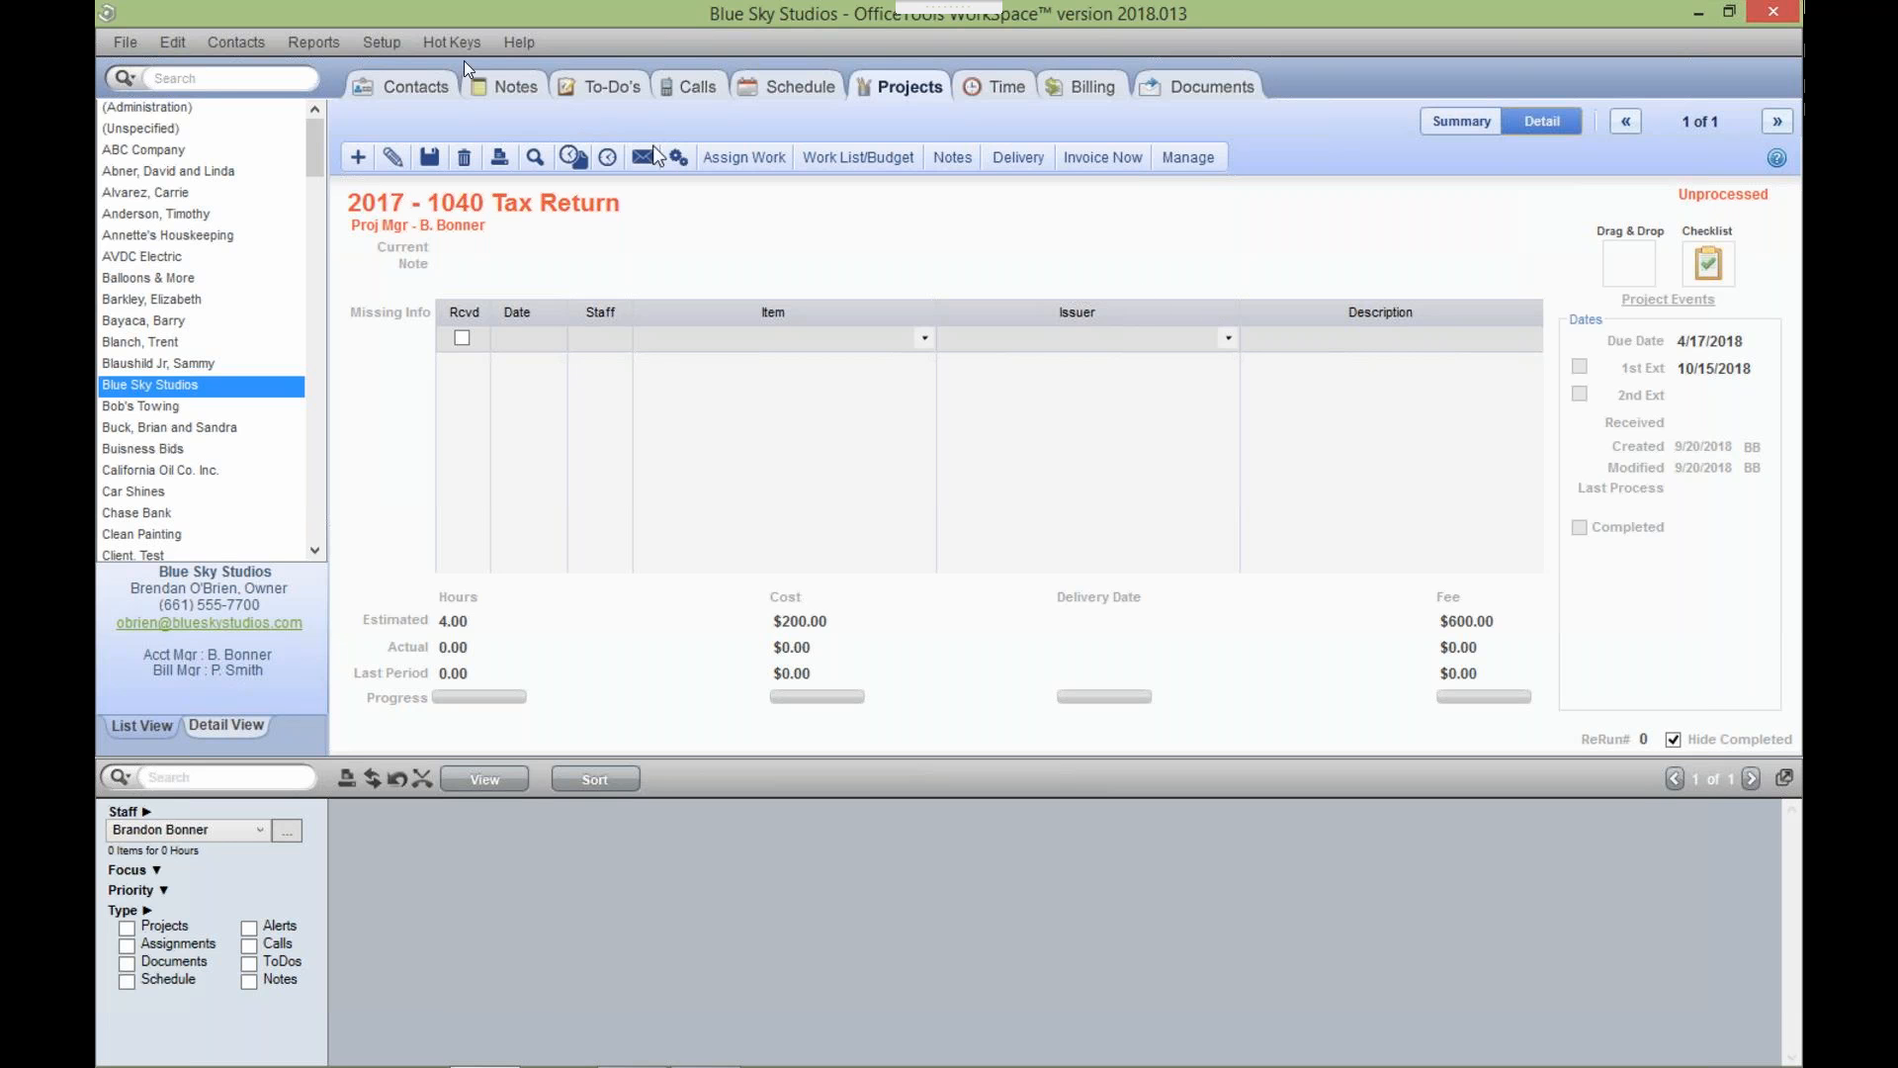
Bring up the Setup > Projects submenu listing the project setup options, including assignment groups.
left_click(395, 46)
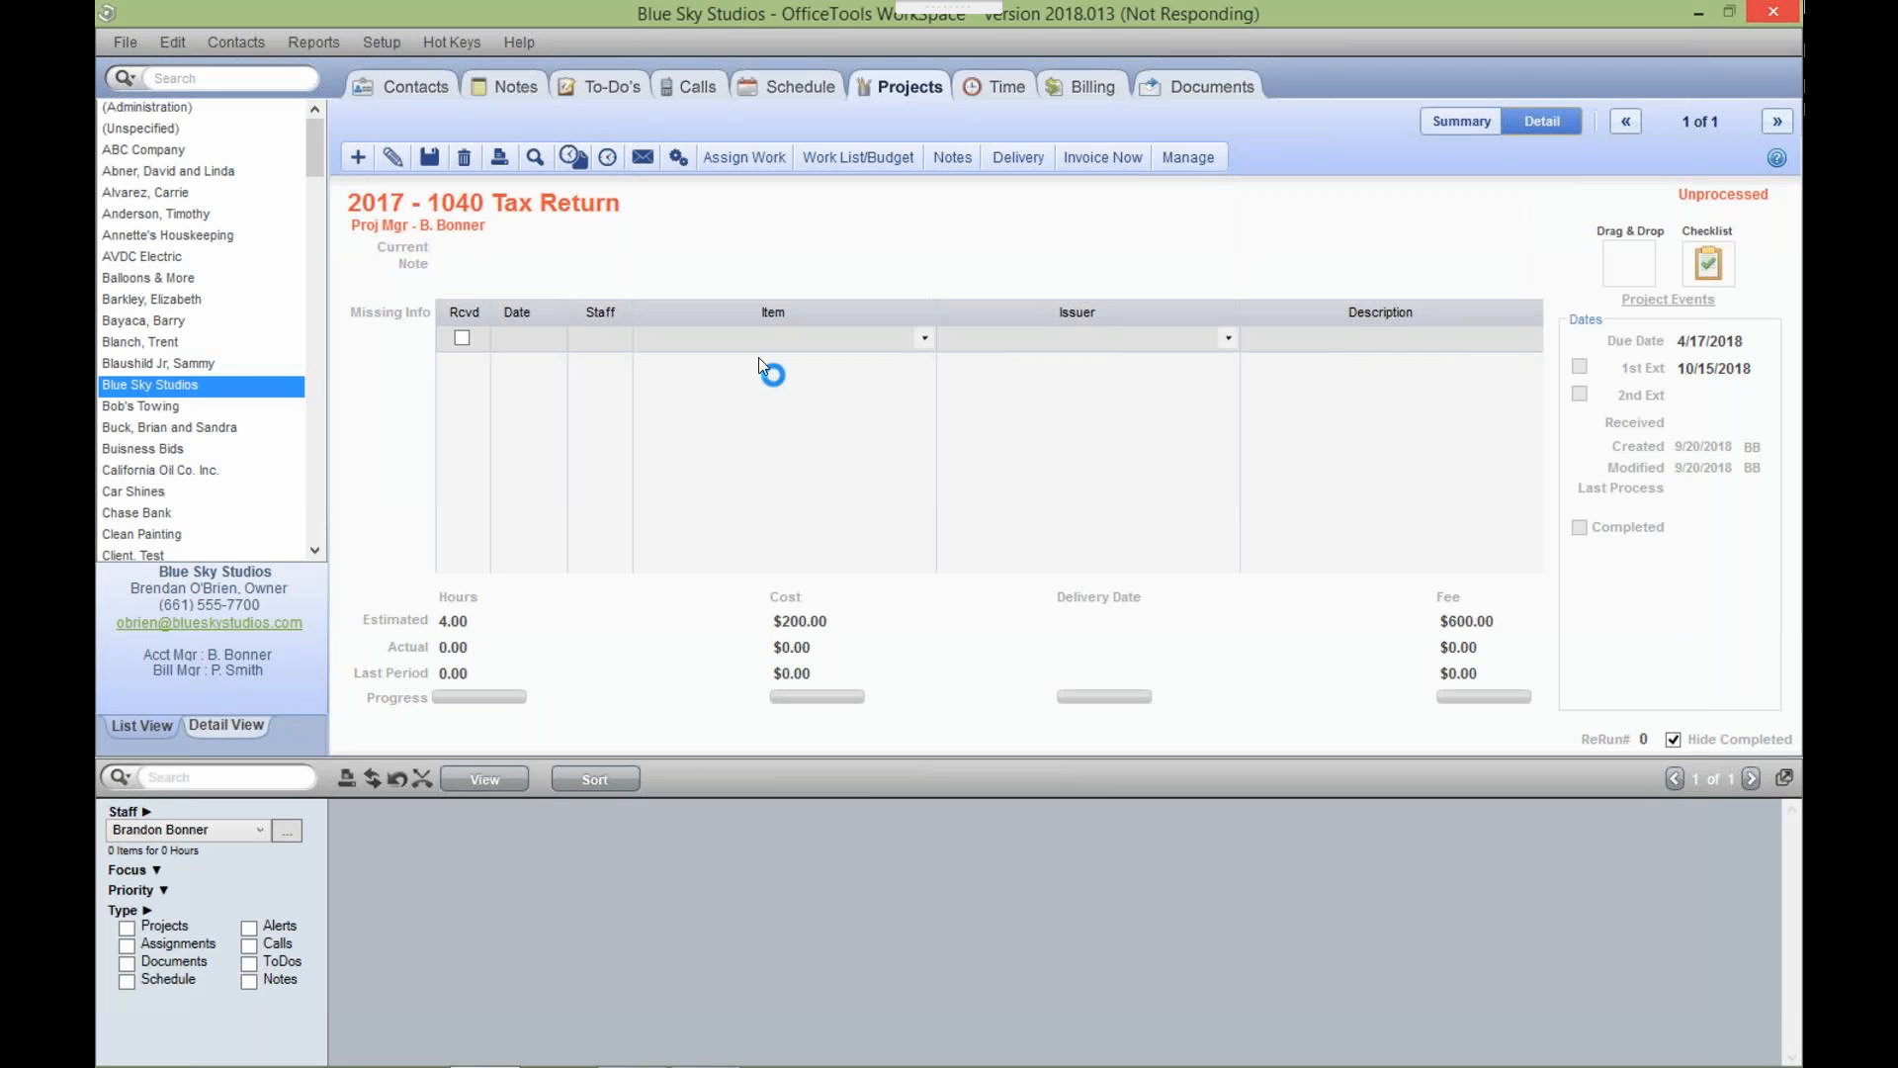
left_click(376, 51)
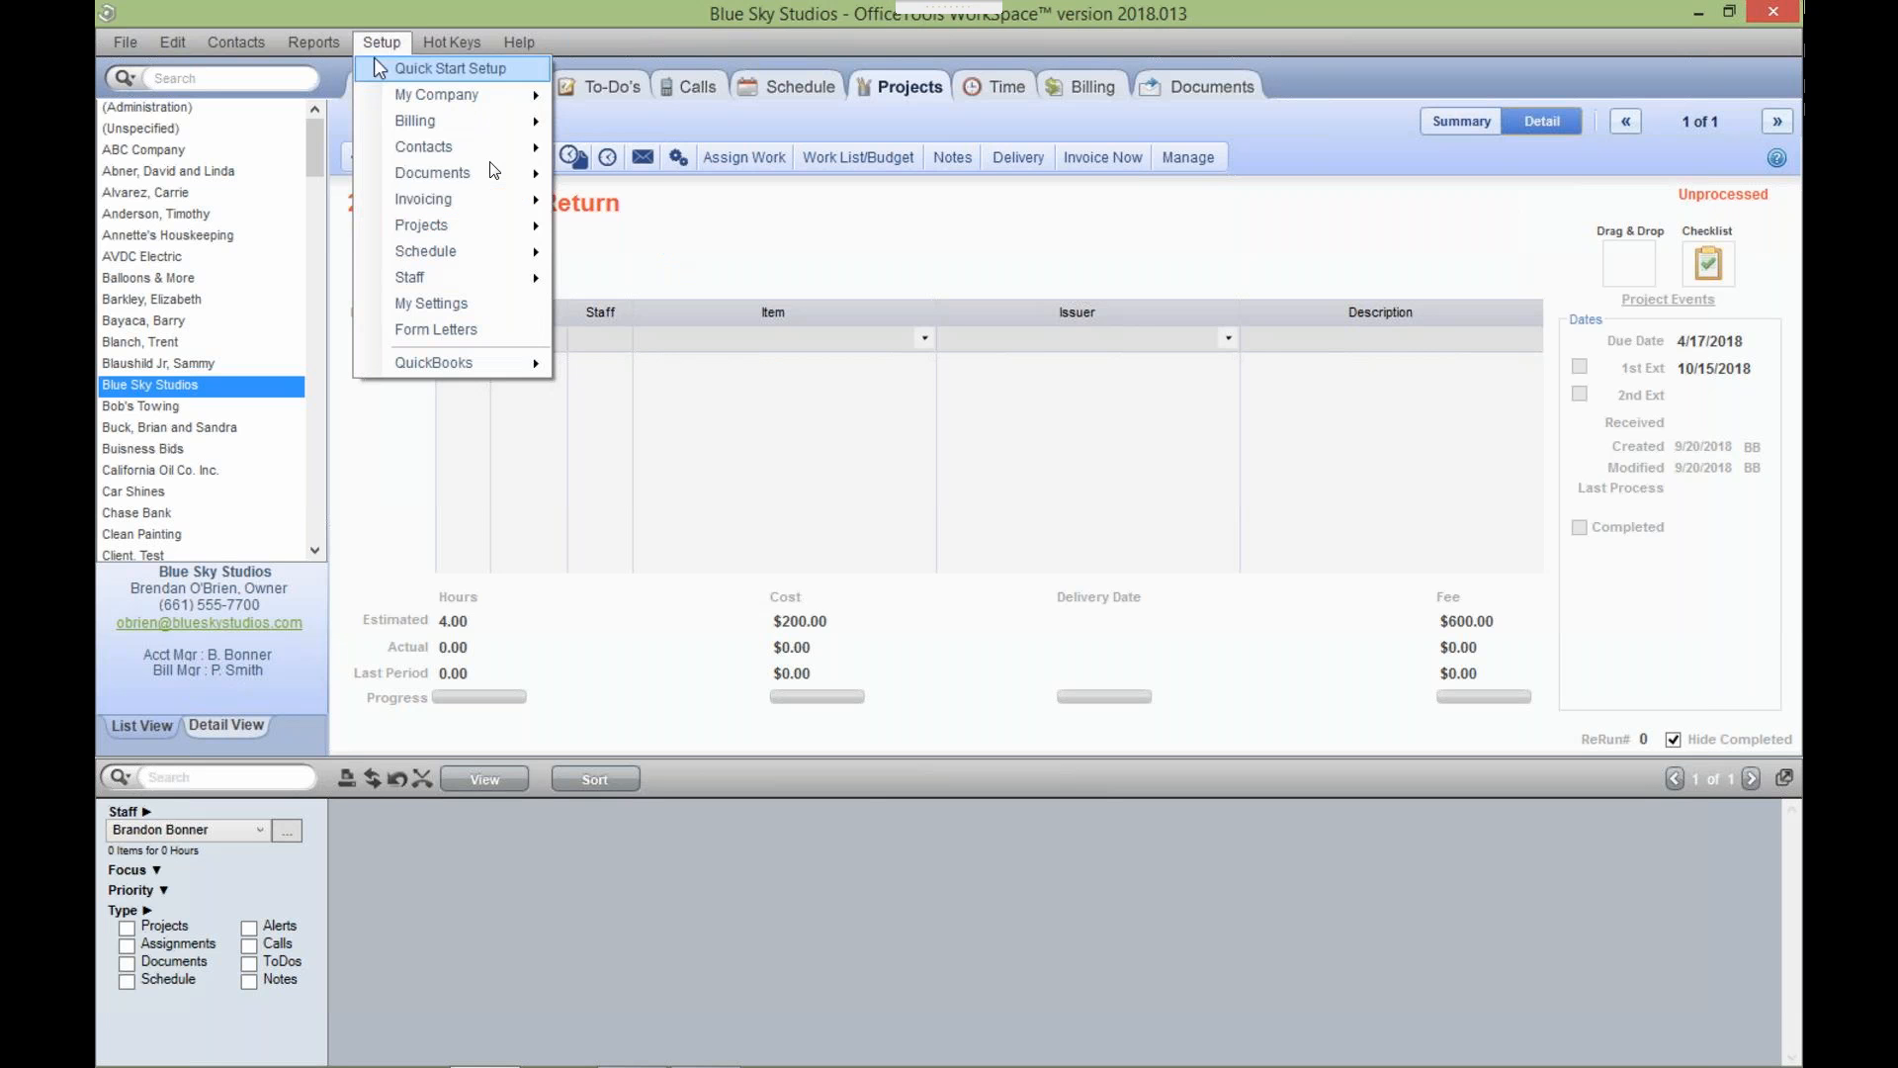
mouse_move(524, 231)
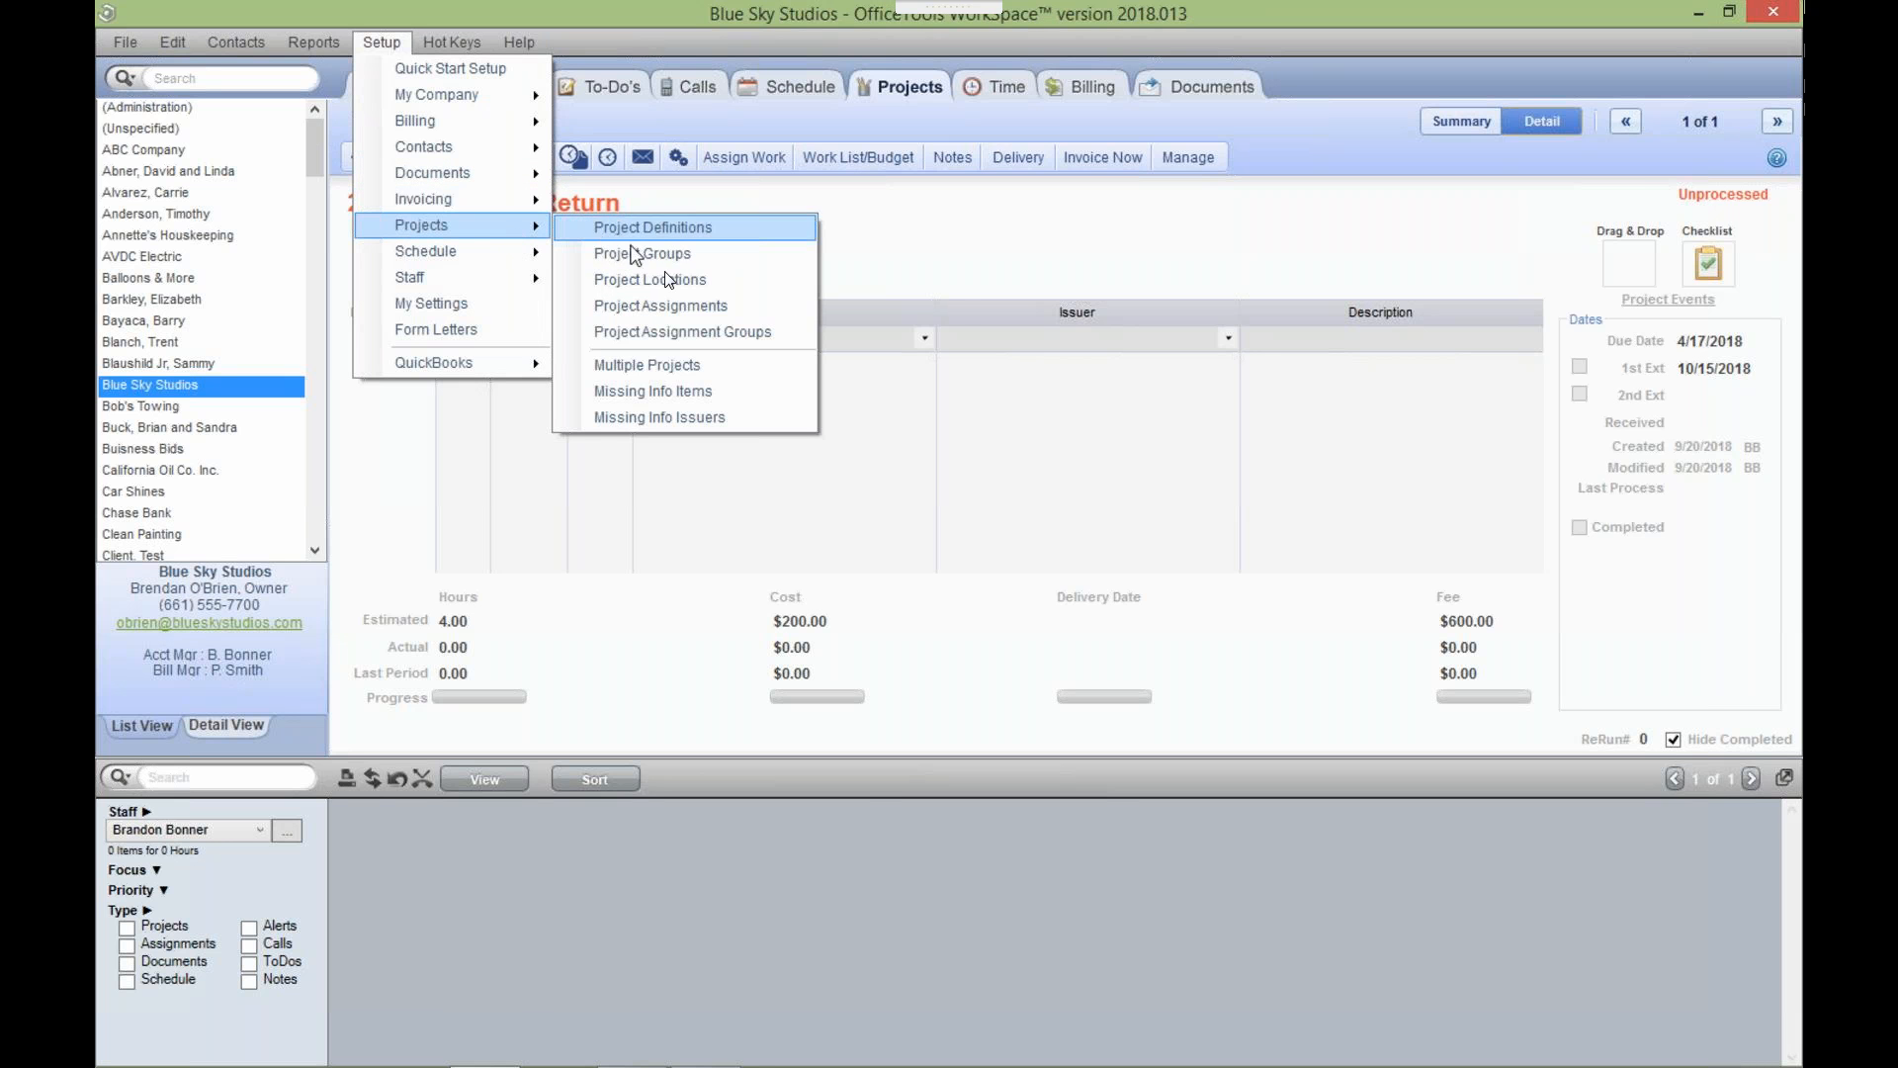
In Project Assignment Groups, add Complete Changes to the chosen assignments and close the window.
left_click(706, 334)
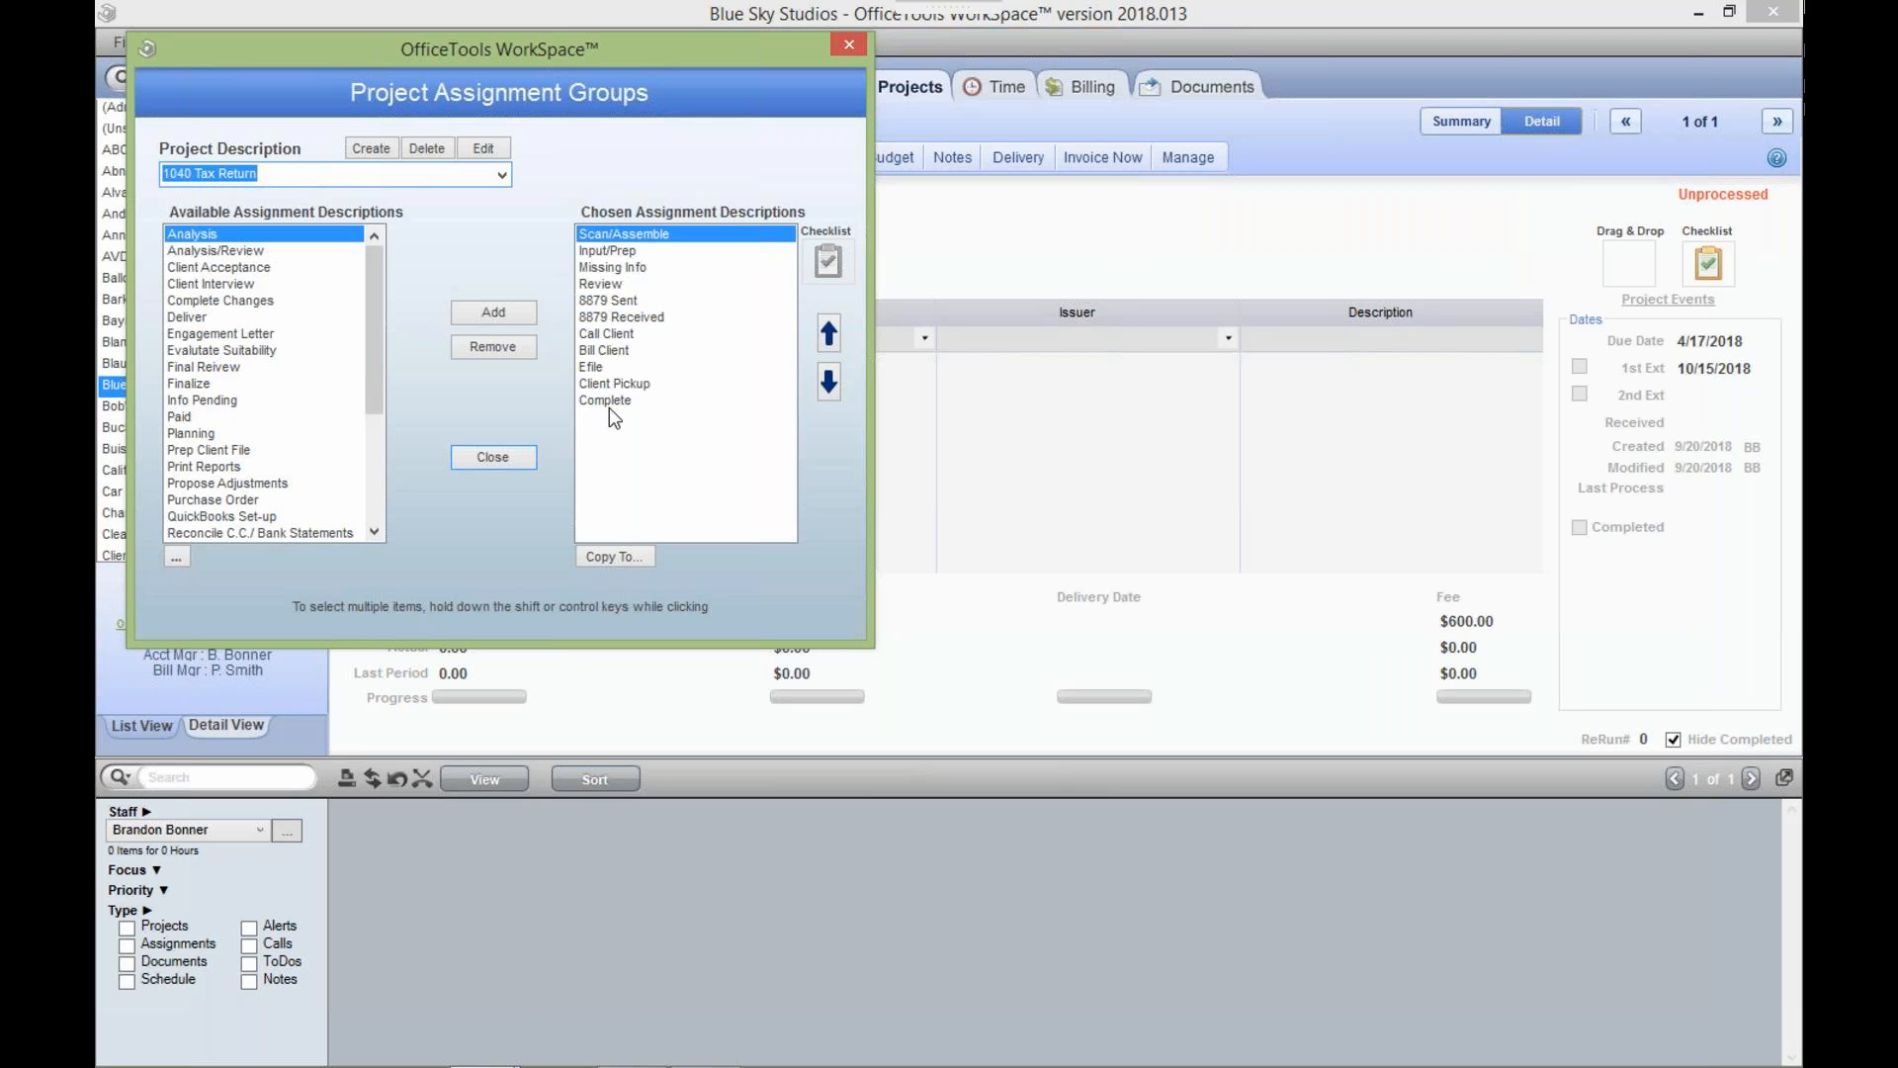
left_click(302, 300)
left_click(474, 316)
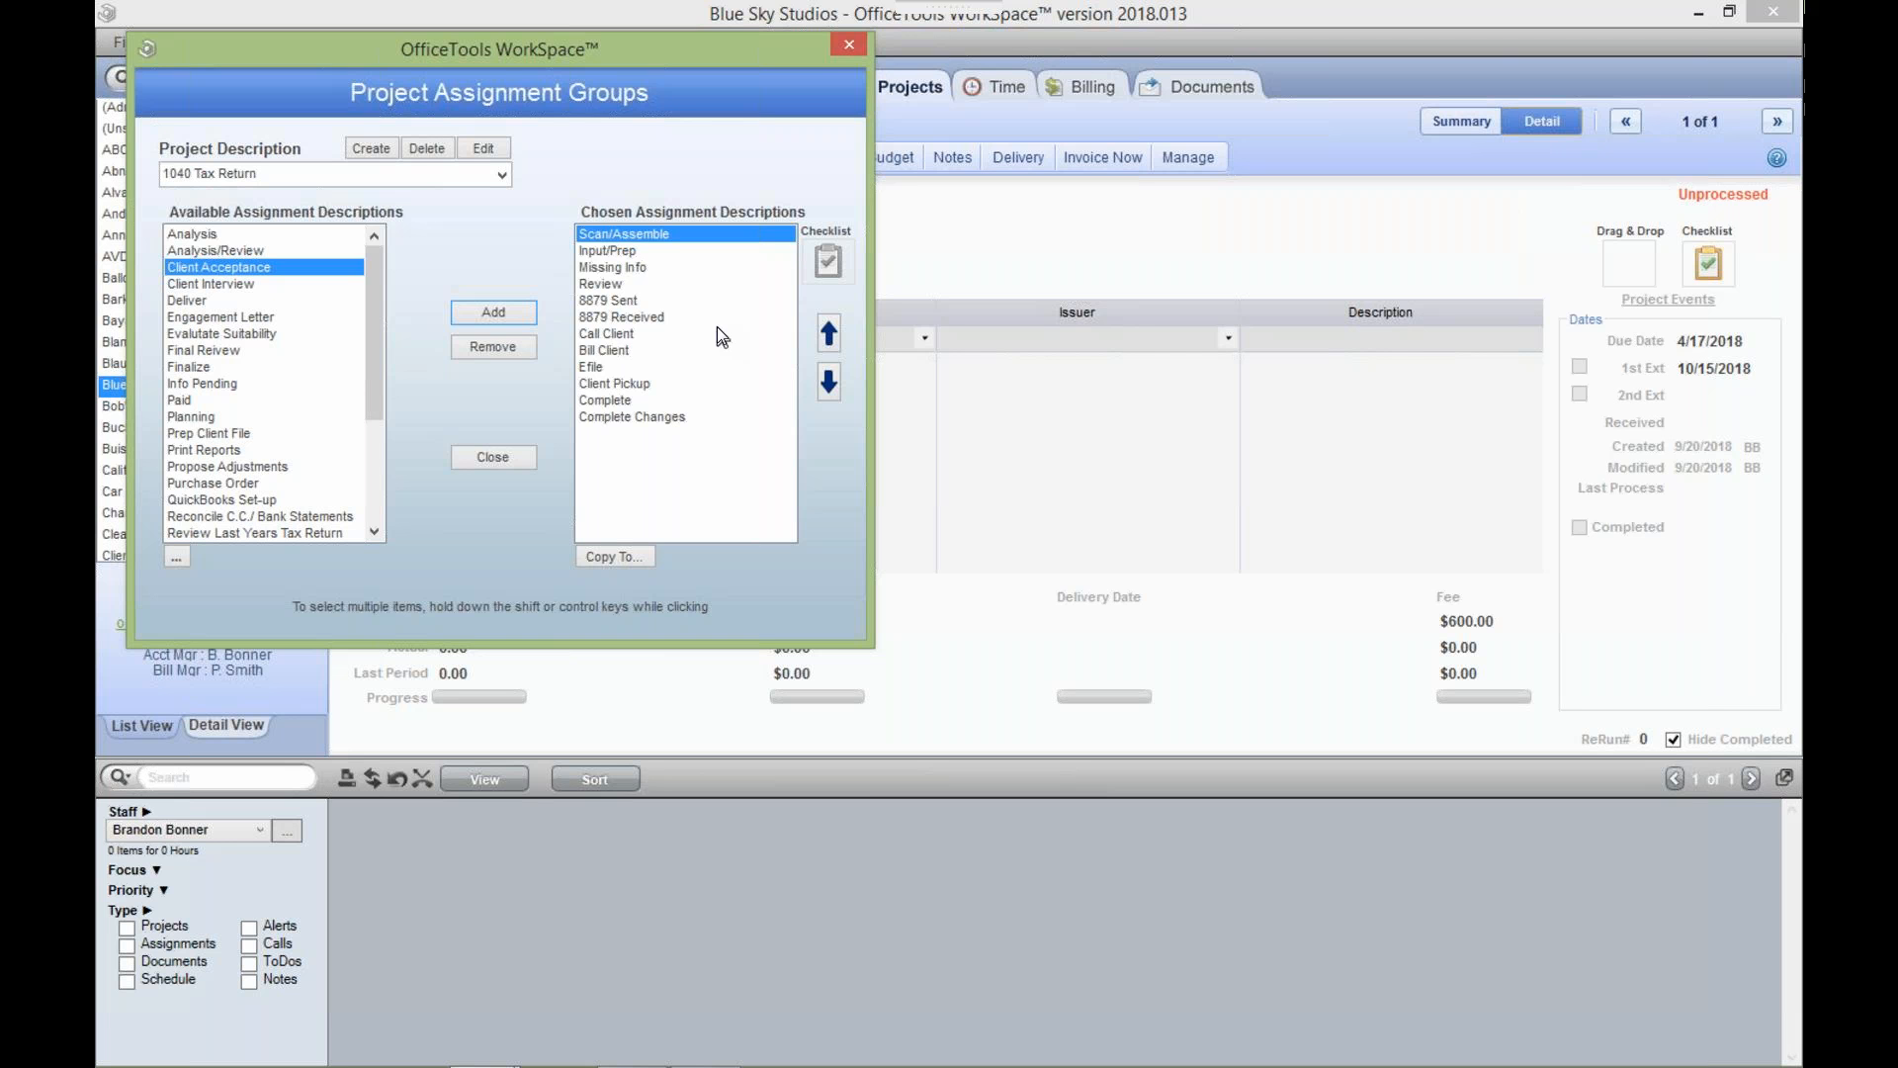
left_click(834, 50)
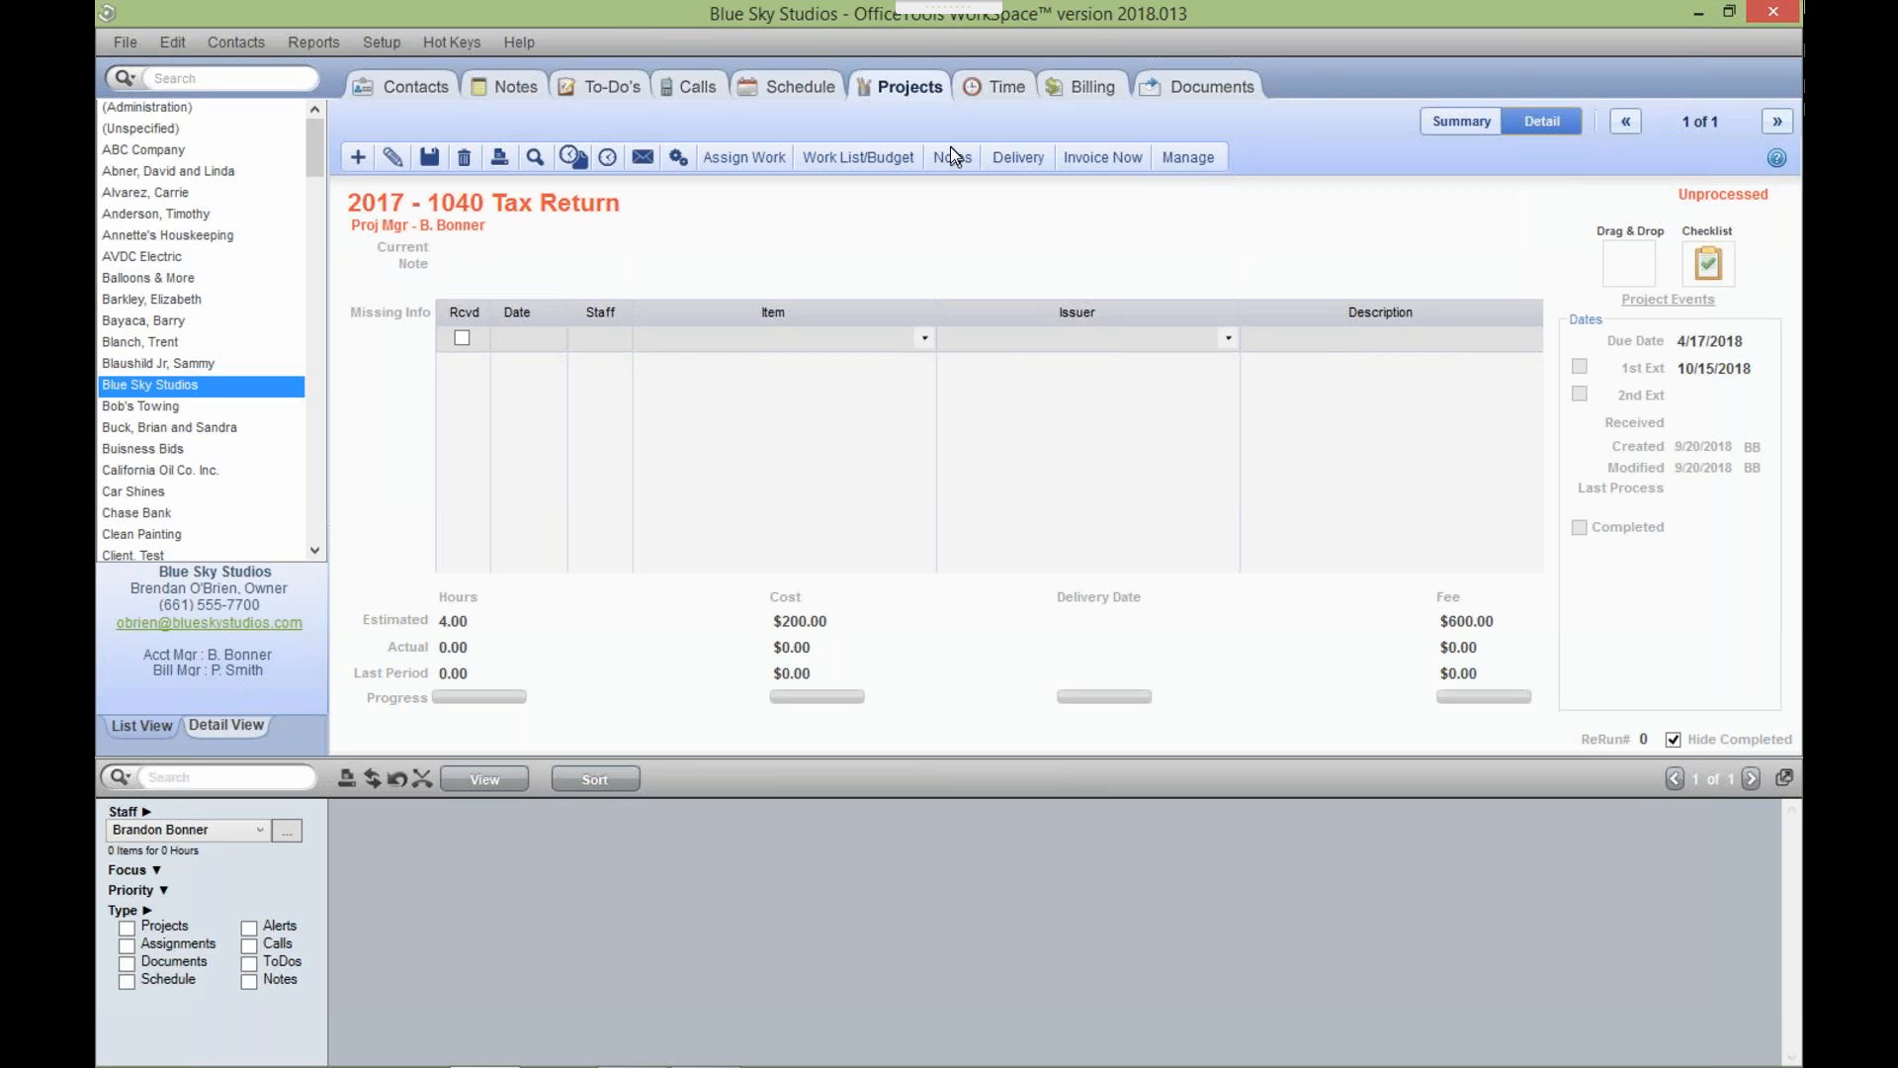
Open the Edit Project dialog for 2017 - 1040 Tax Return and place the cursor in the Alias field.
left_click(686, 163)
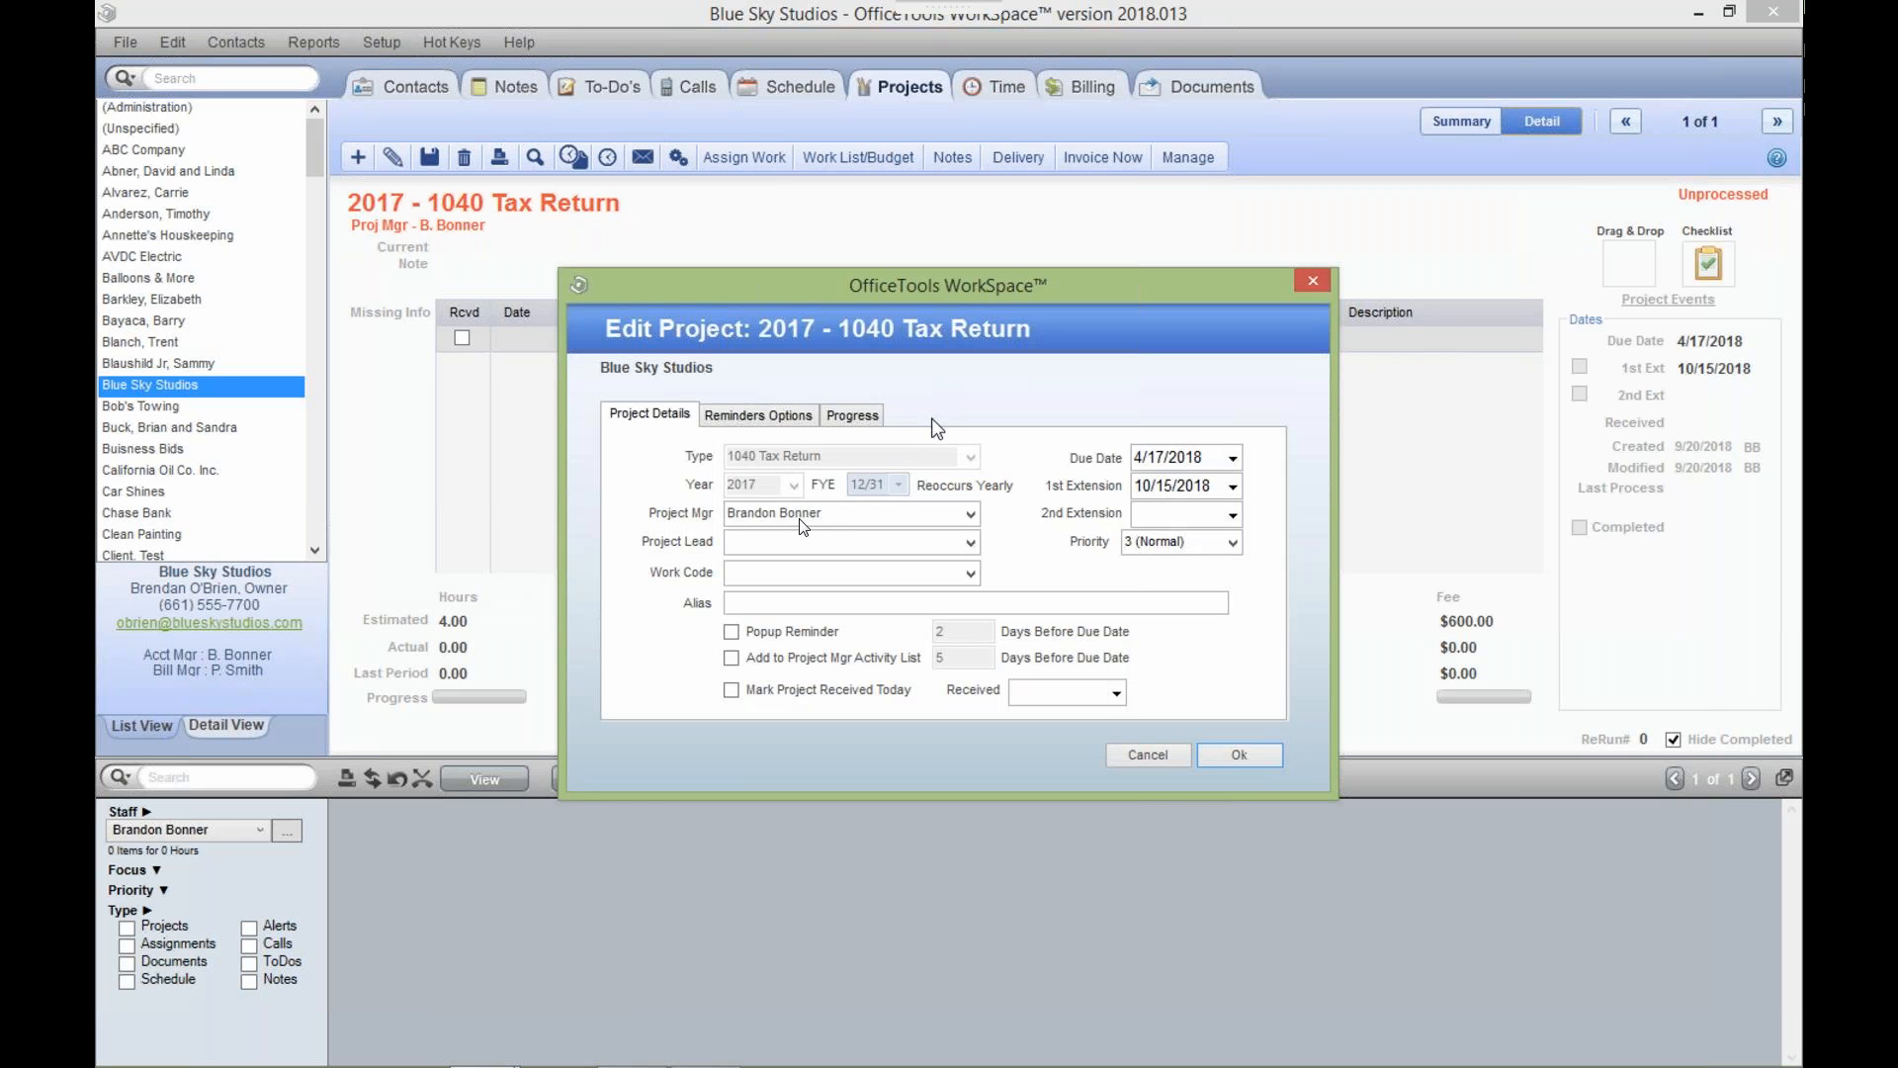
left_click(747, 605)
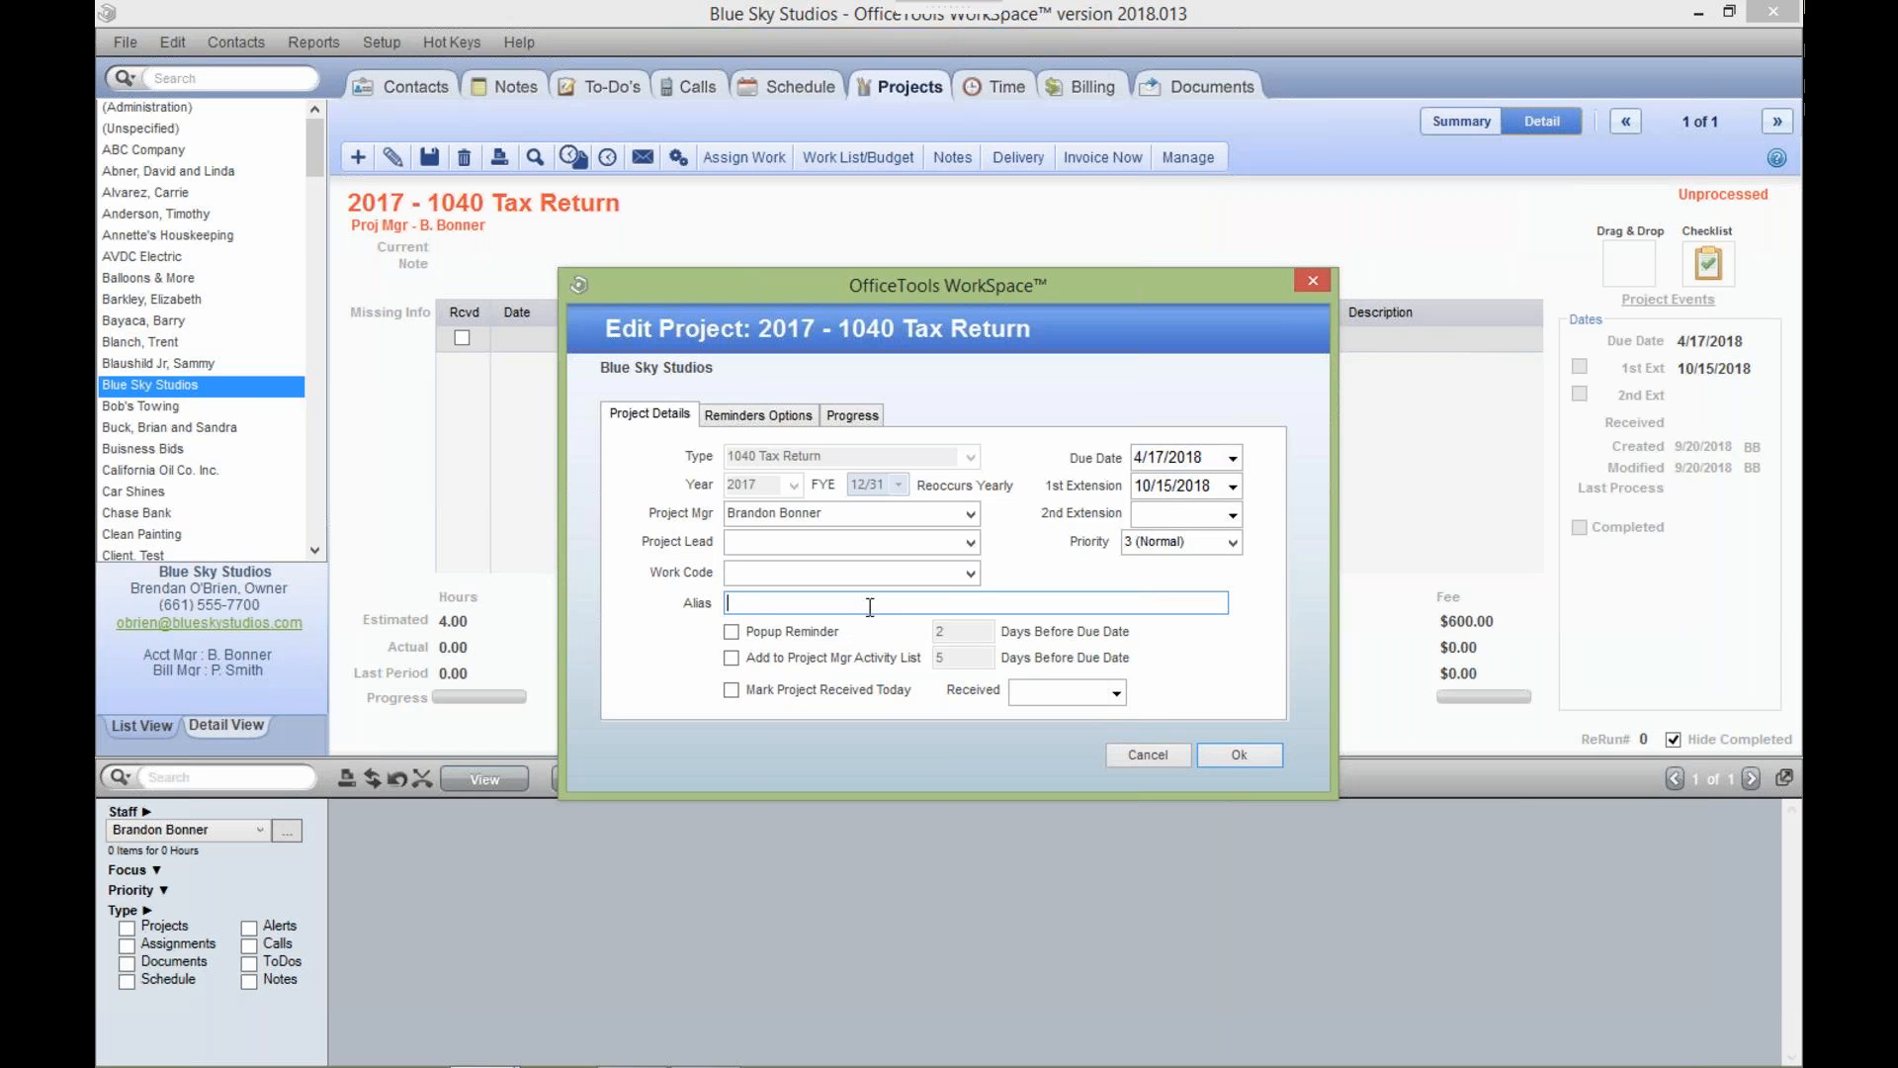
Enter ALIAS as the alias and save, retitling the project 2017 - 1040 Tax Return - ALIAS.
type("ALIAS")
left_click(1214, 754)
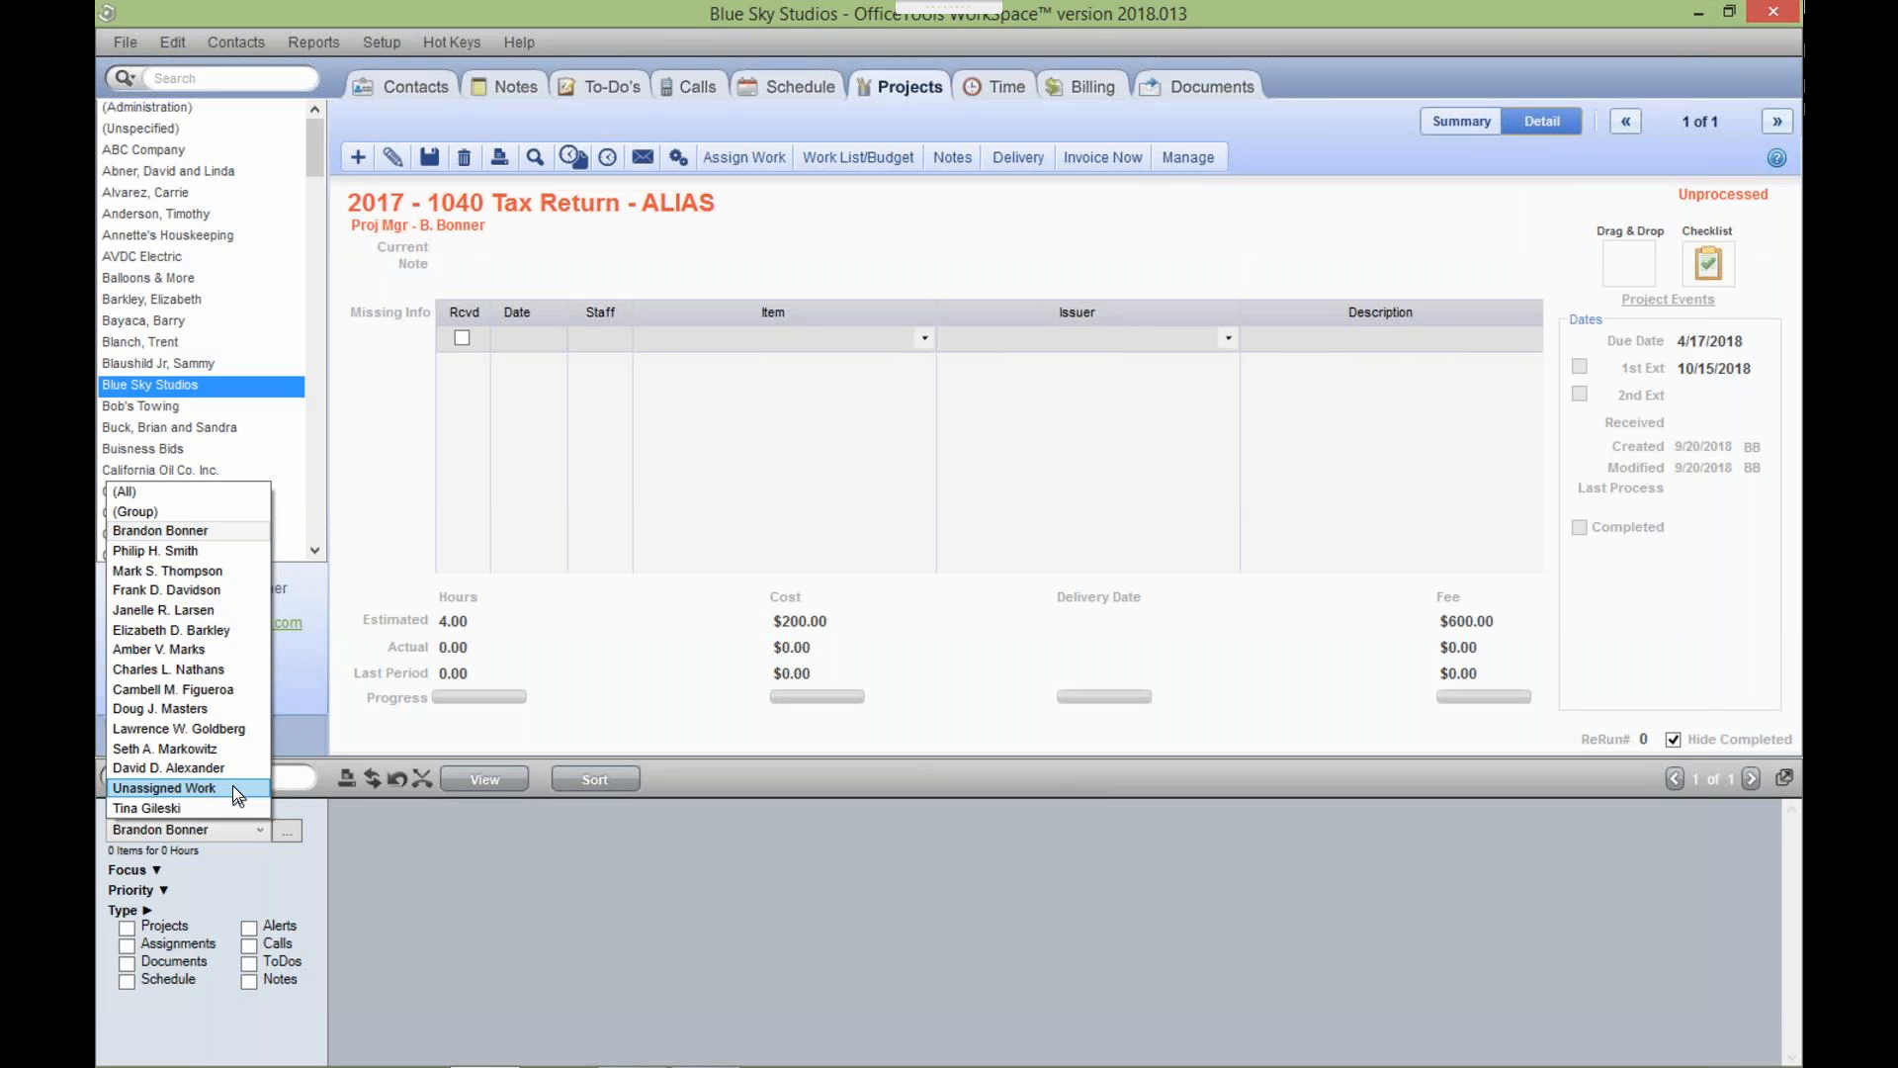
Start a new Input/Prep assignment for the project, left as Unassigned Work.
left_click(758, 165)
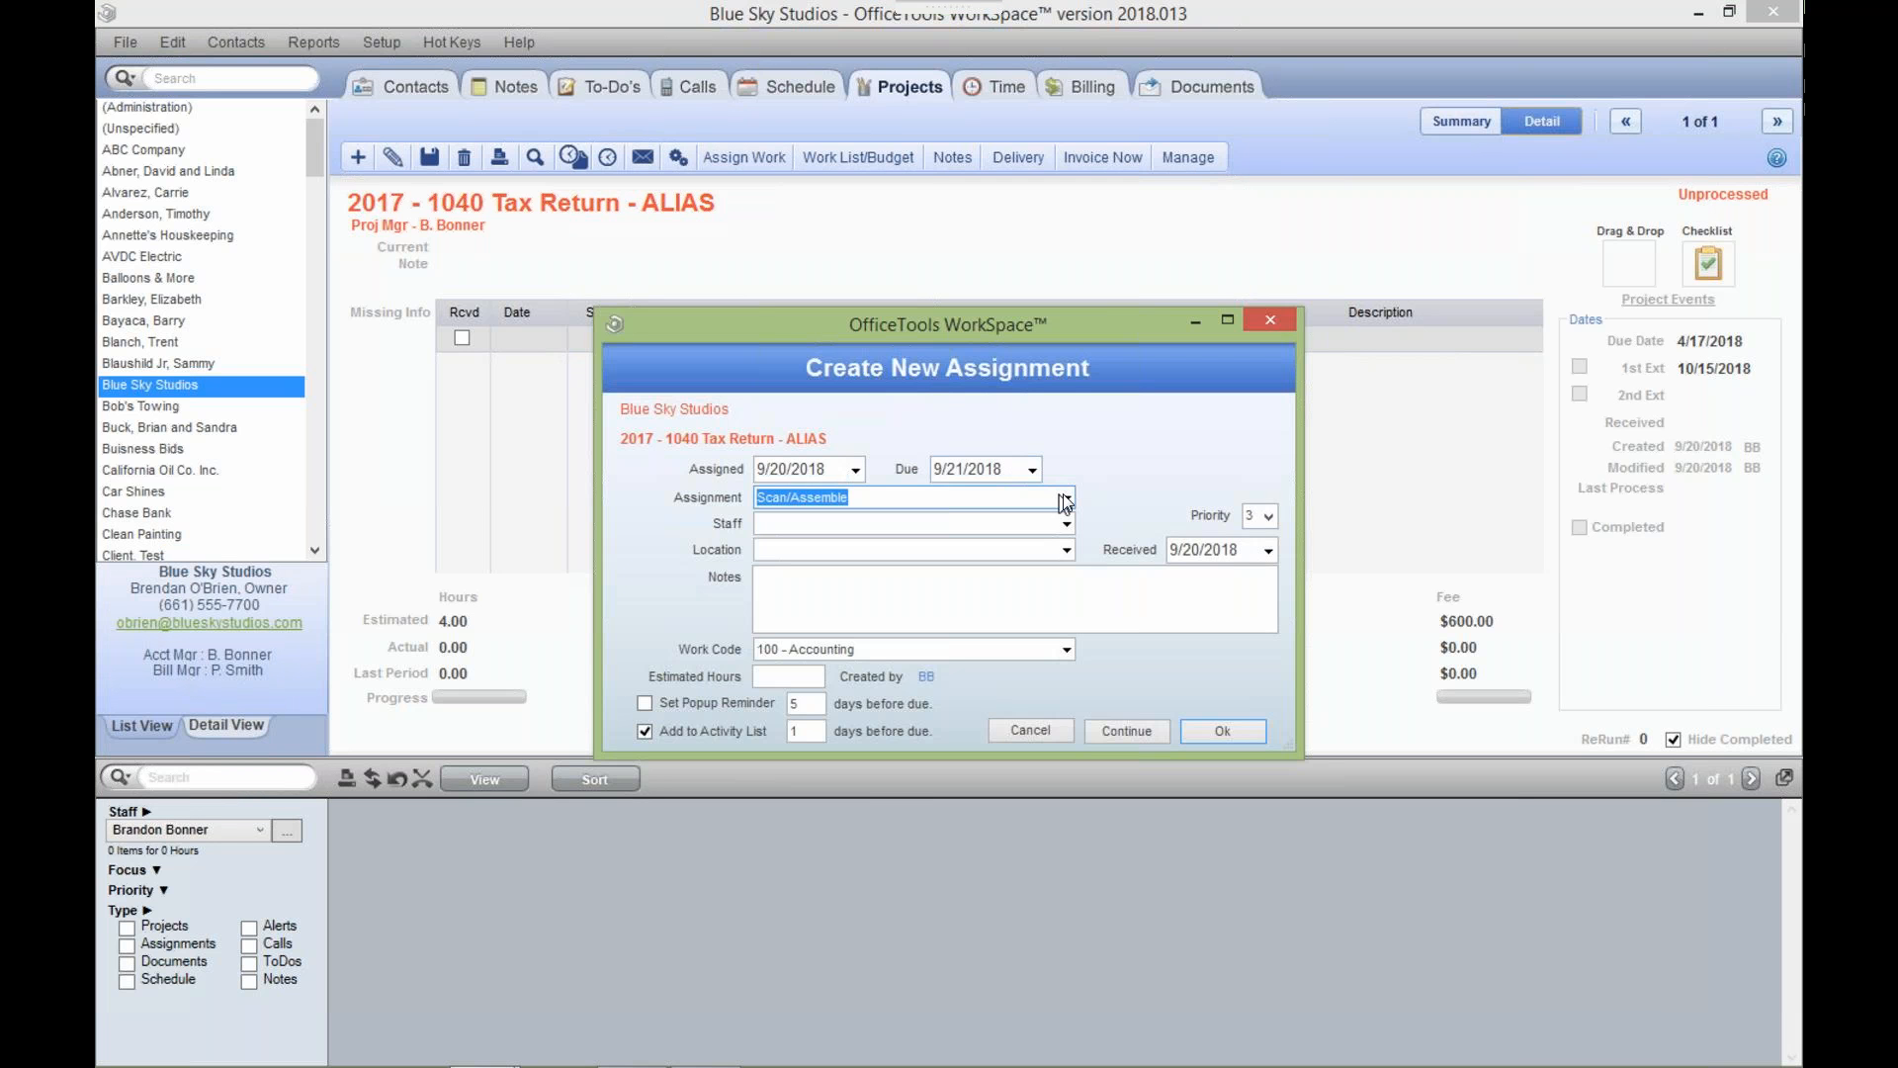
left_click(1066, 498)
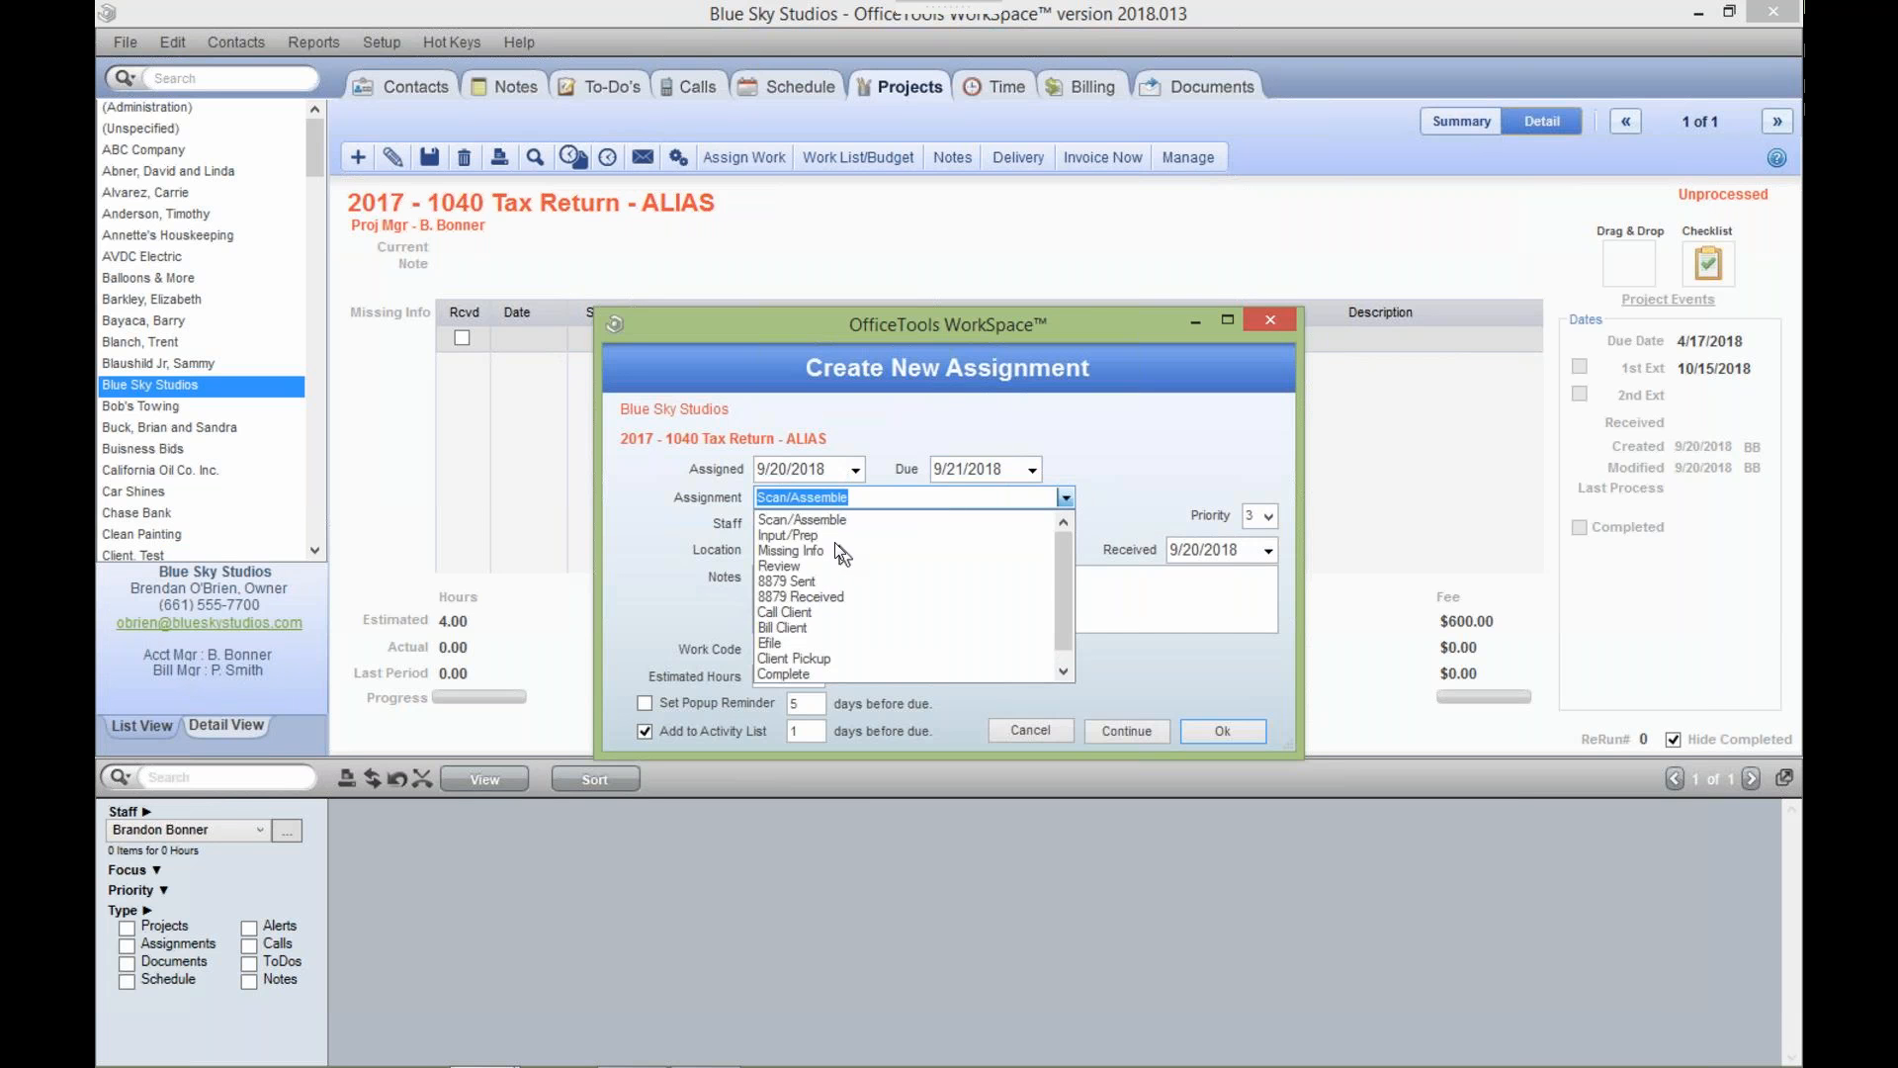
left_click(835, 534)
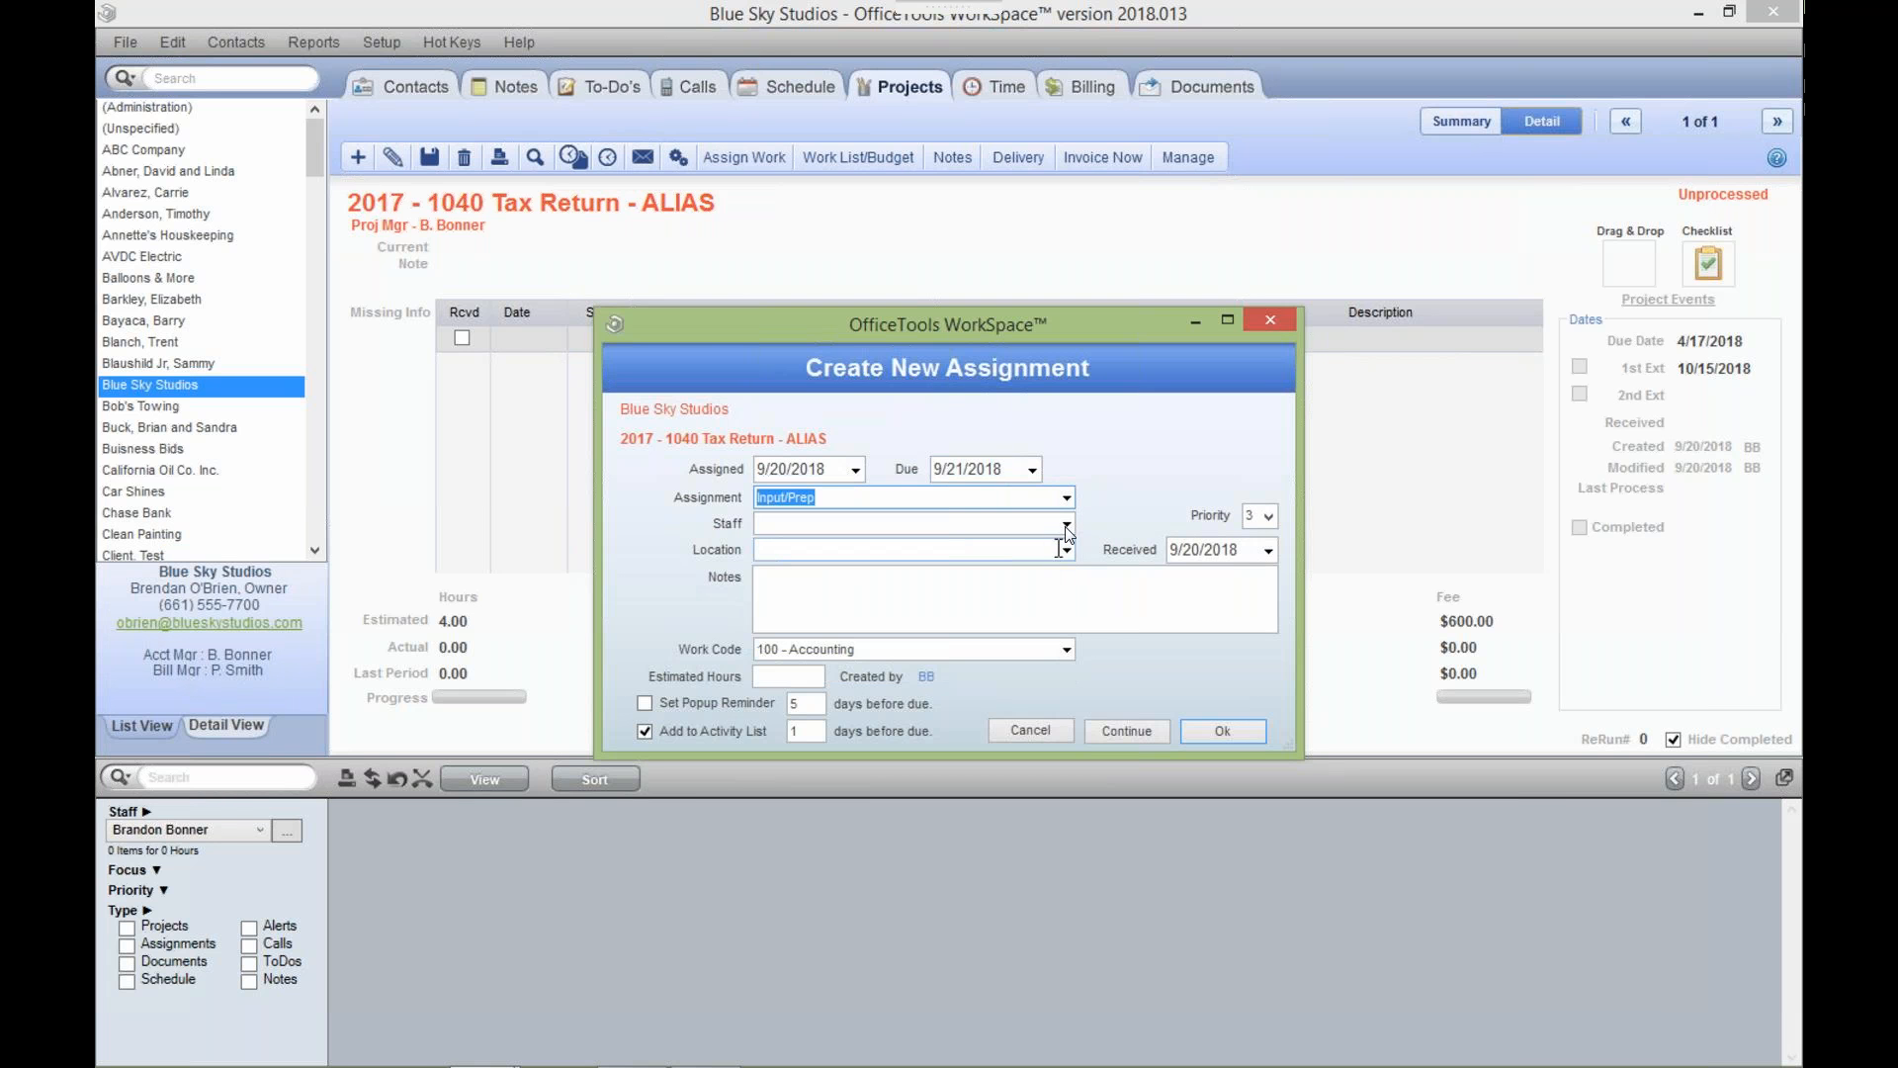
left_click(1067, 525)
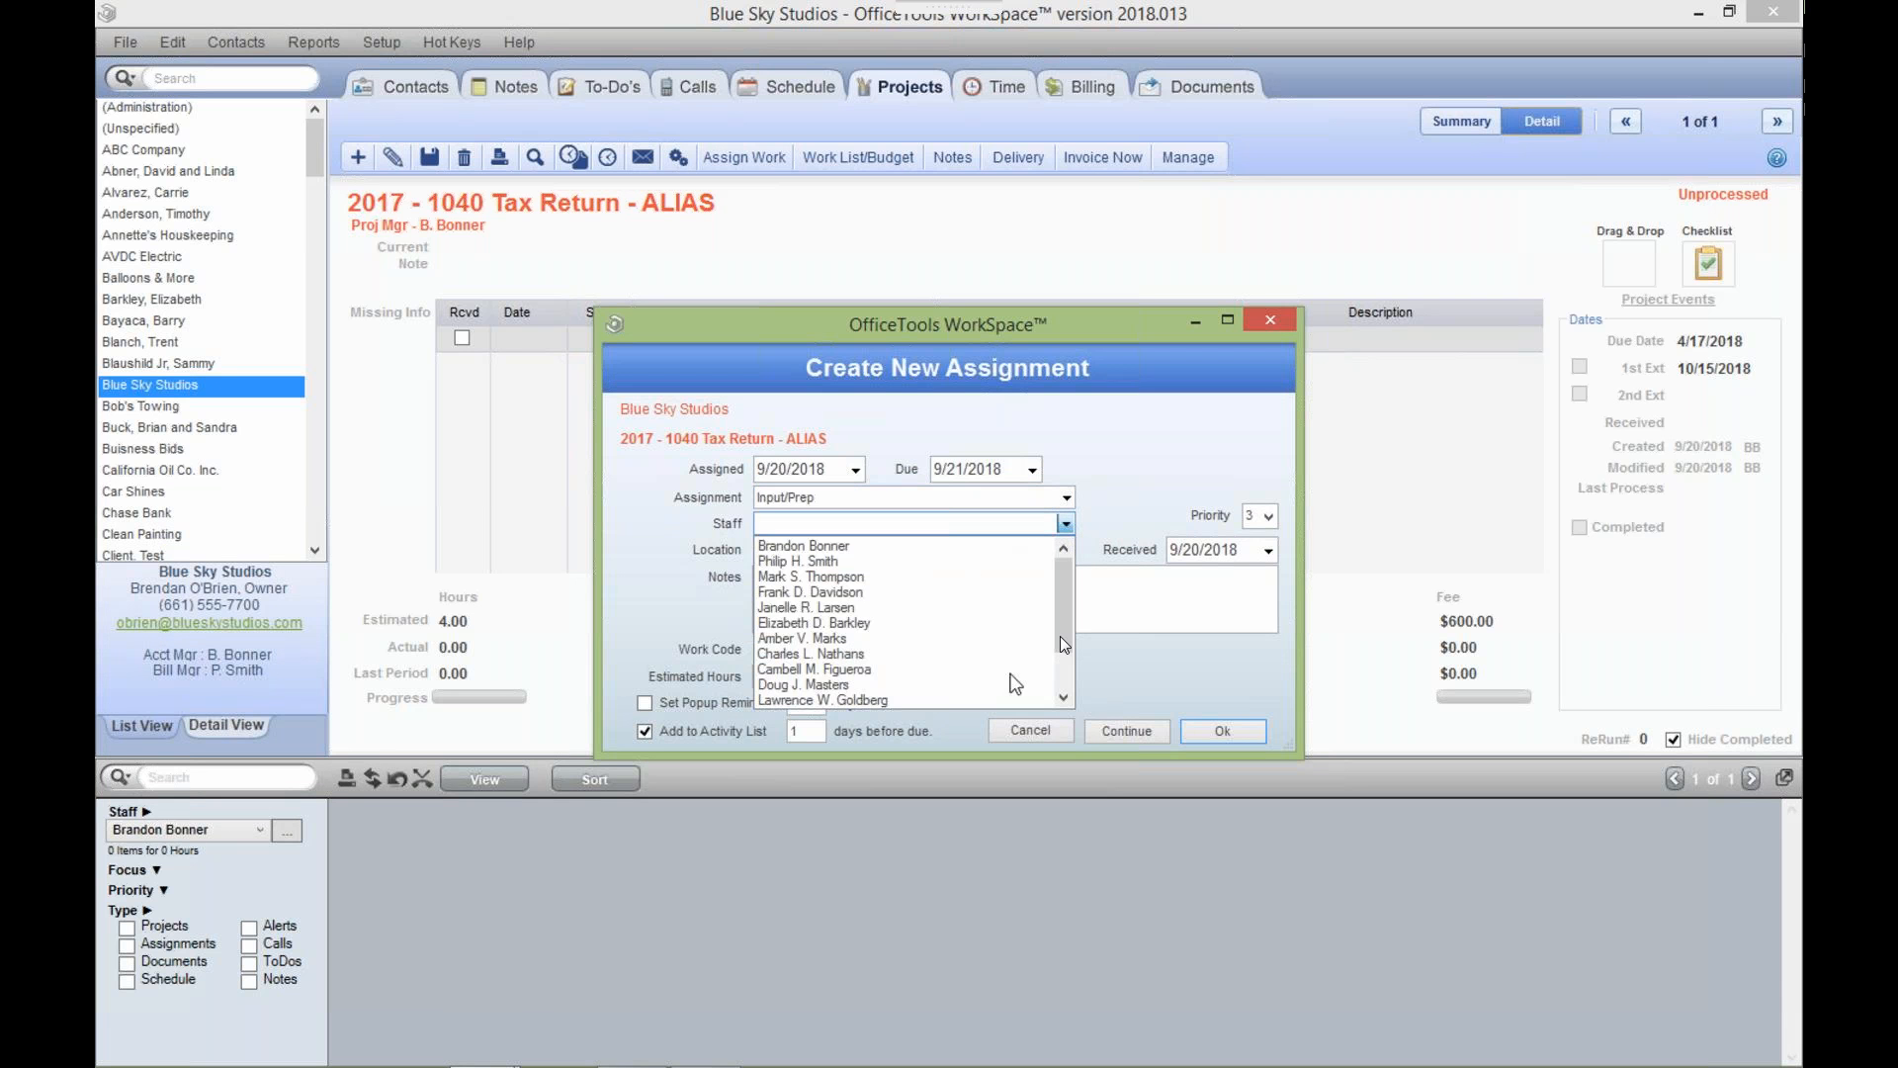
scroll(1068, 643, "down", 2)
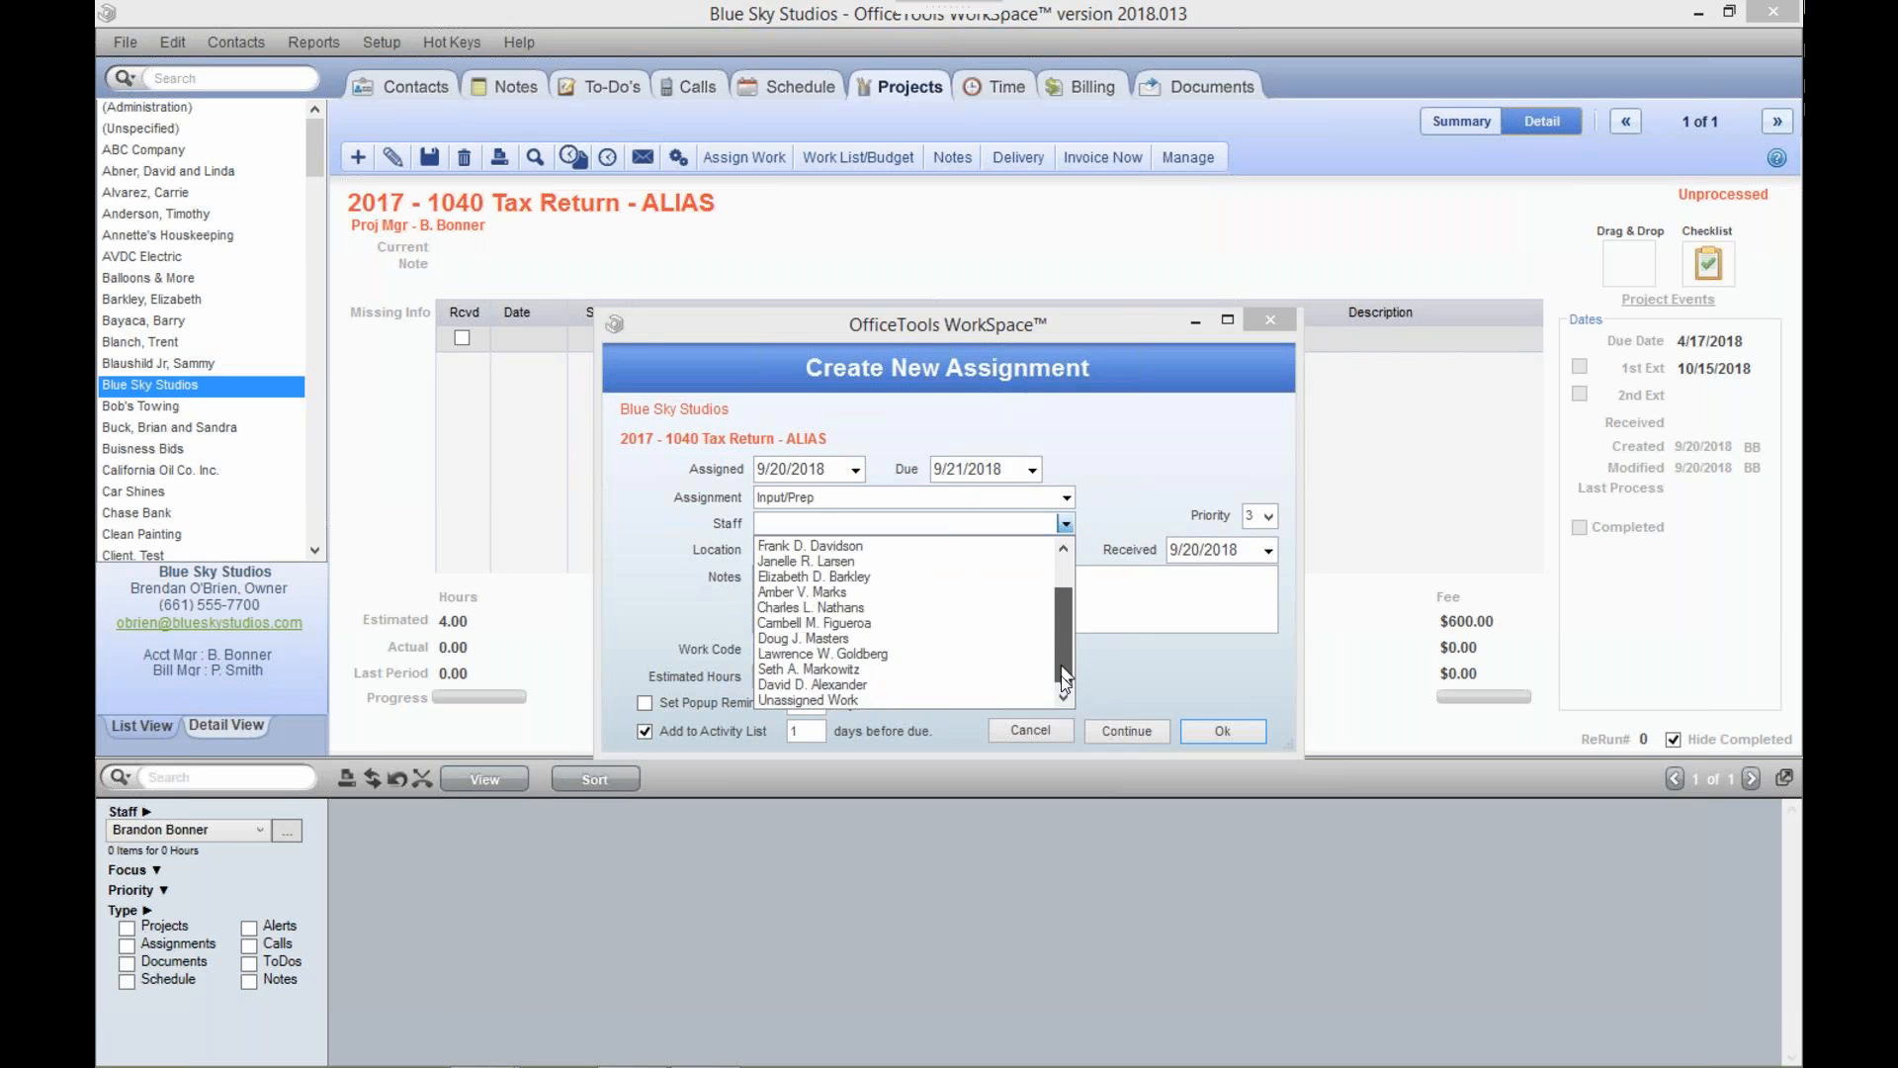
left_click(1009, 685)
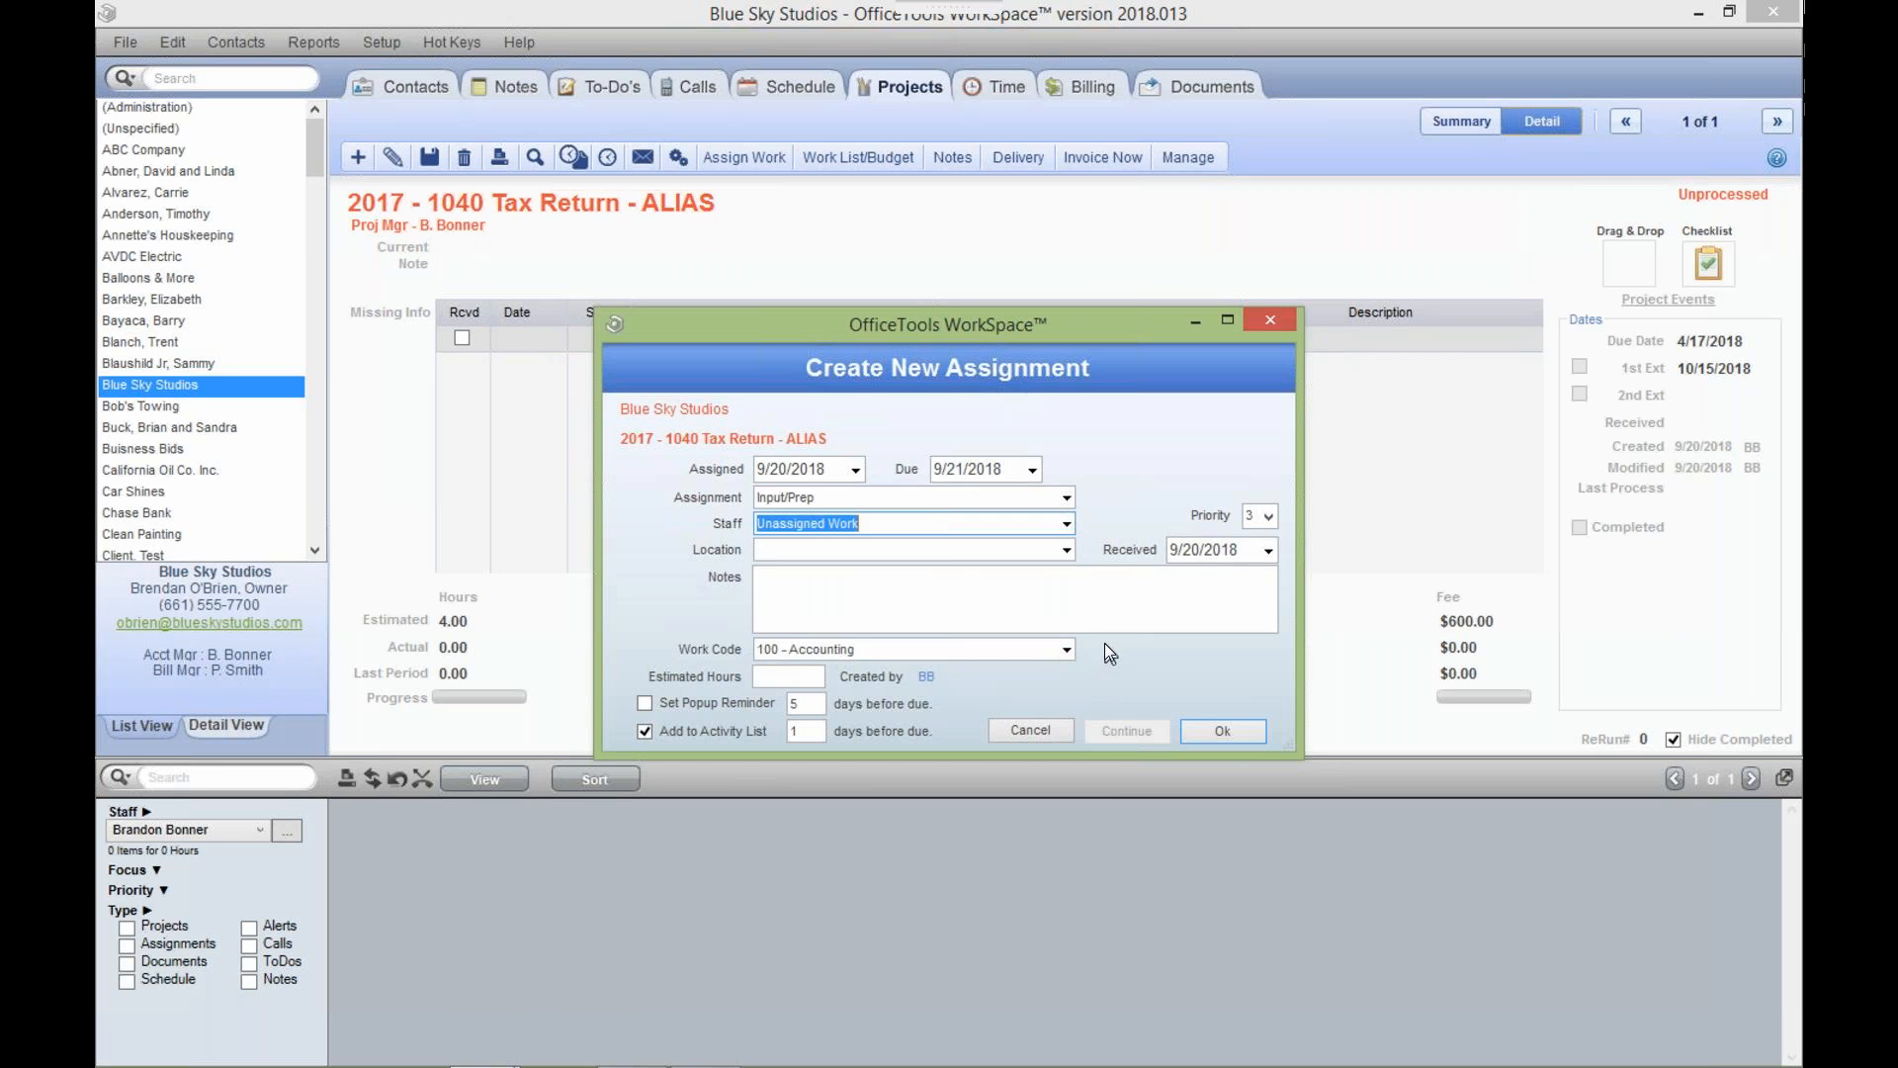
Save the assignment, accepting its due date after the project due date, and show the Staff choices.
left_click(1214, 733)
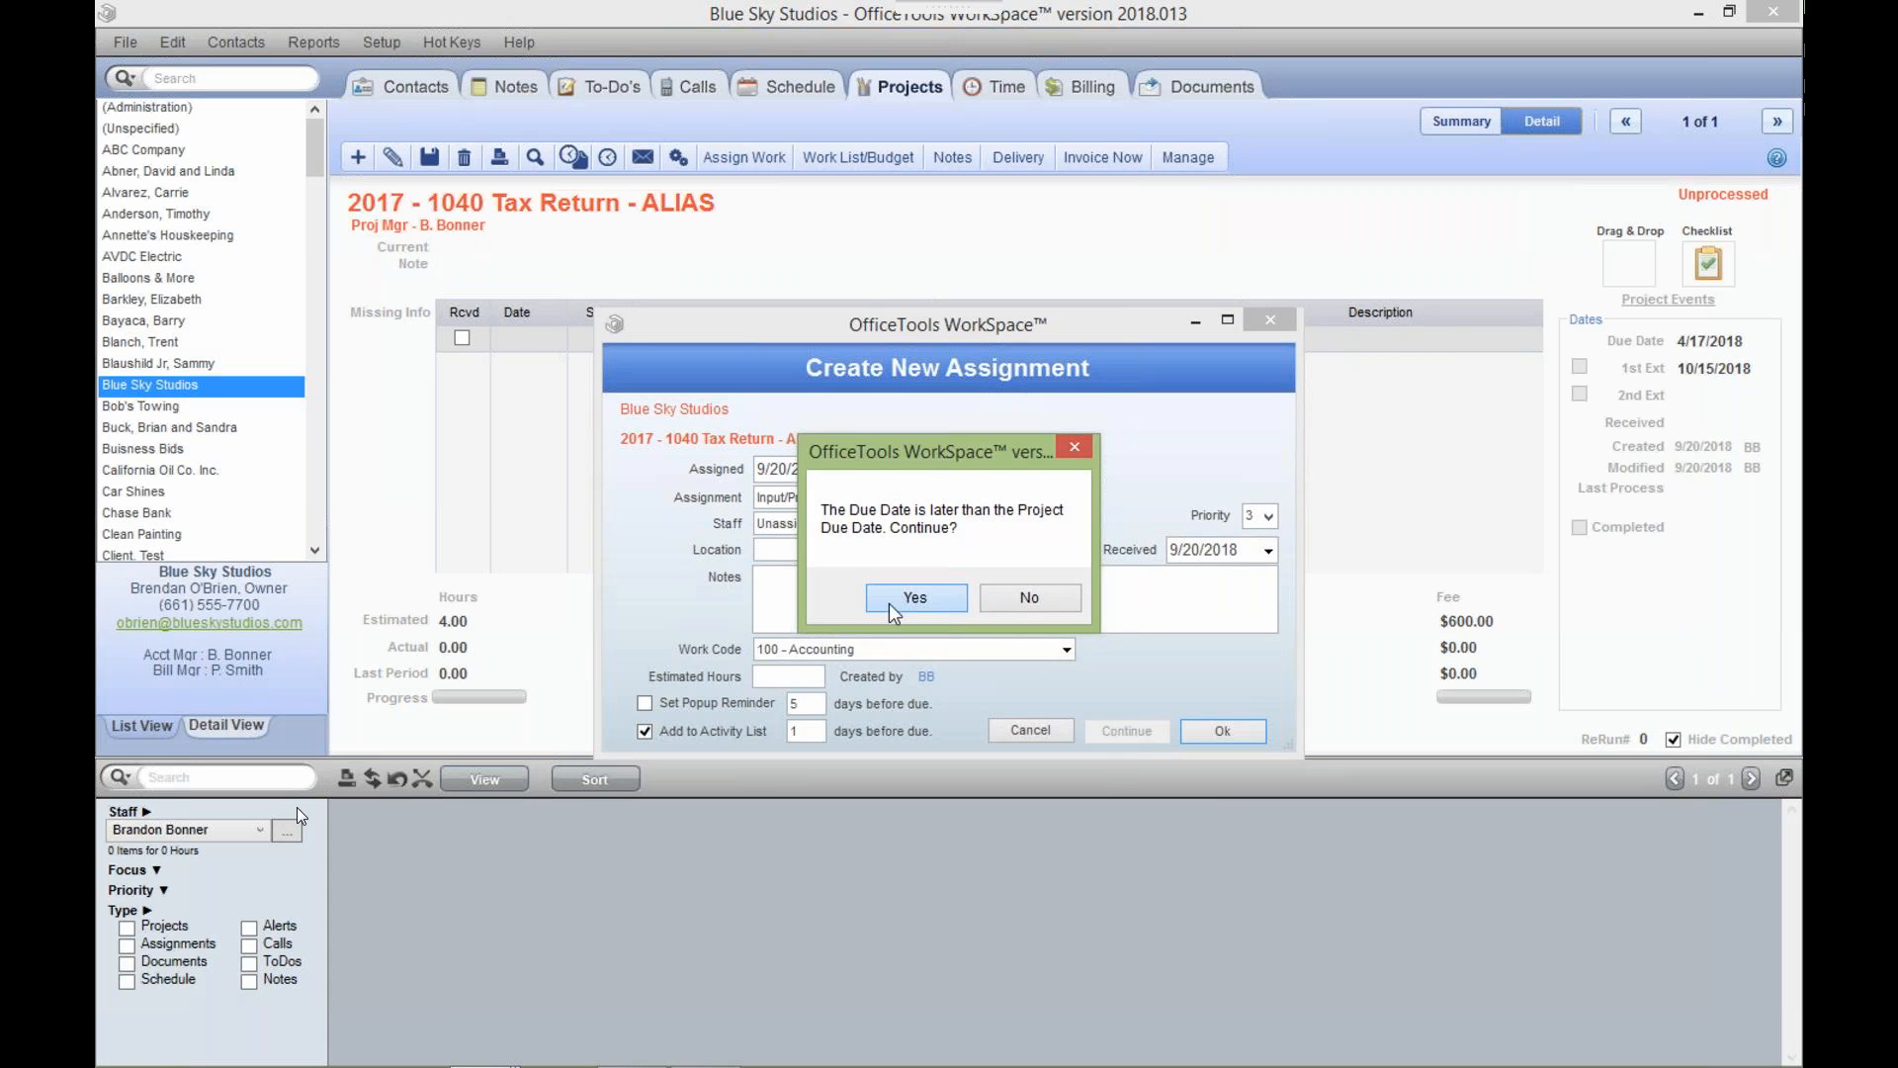
left_click(891, 605)
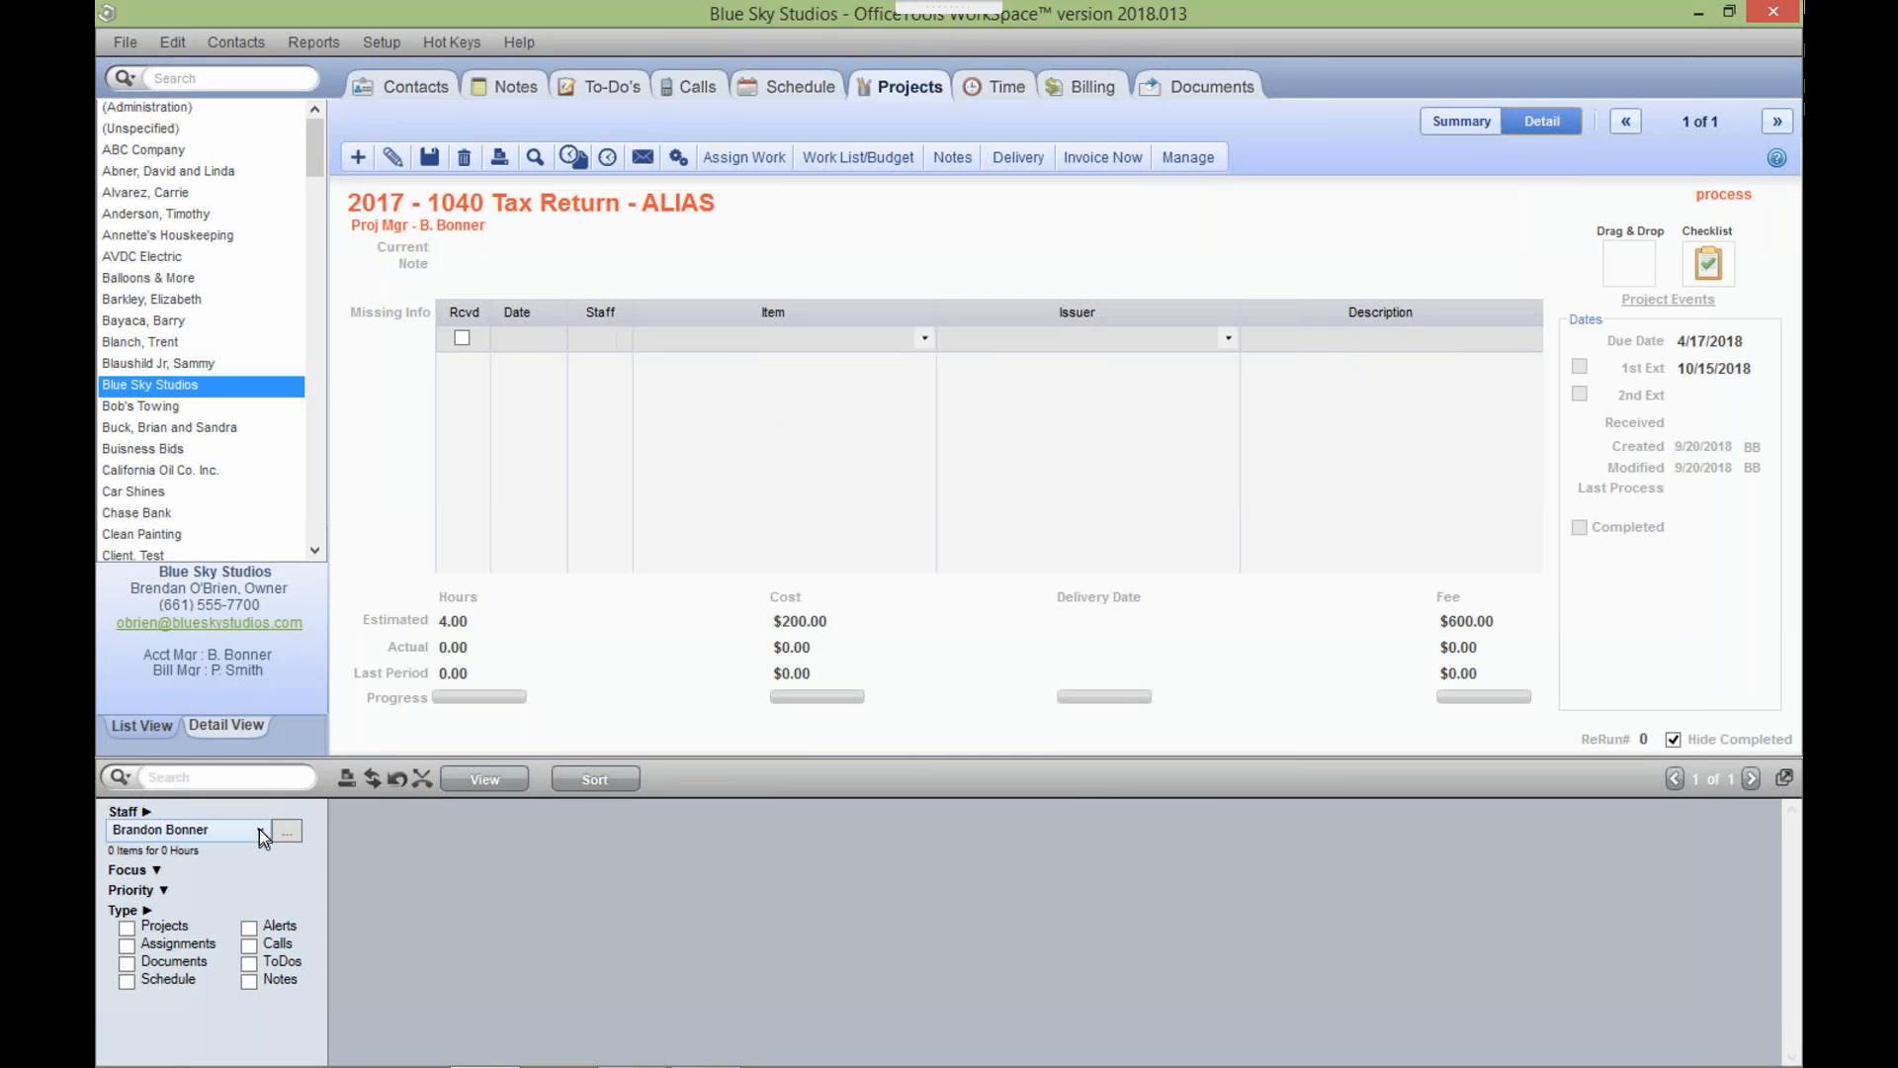
left_click(259, 828)
Filter the work list to Unassigned Work and include Assignments so the 1040 Input/Prep item shows.
left_click(239, 789)
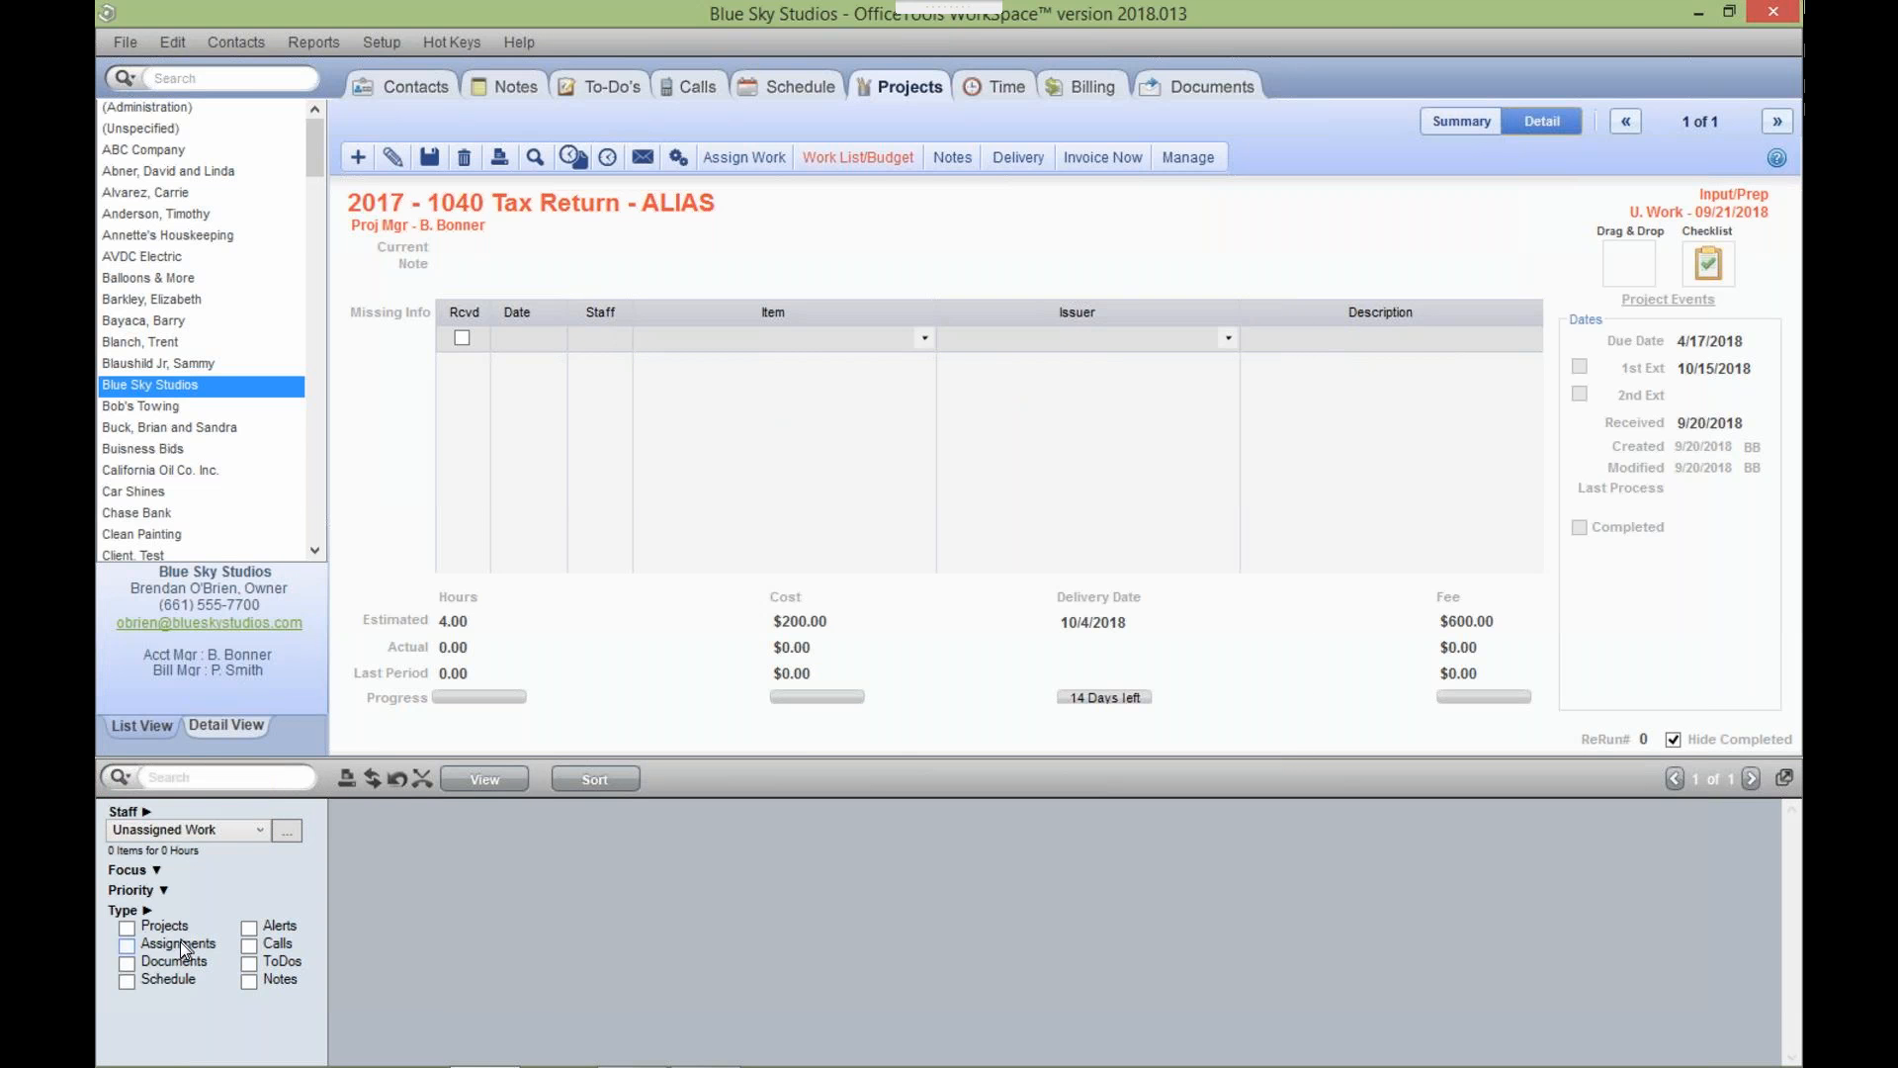
left_click(224, 941)
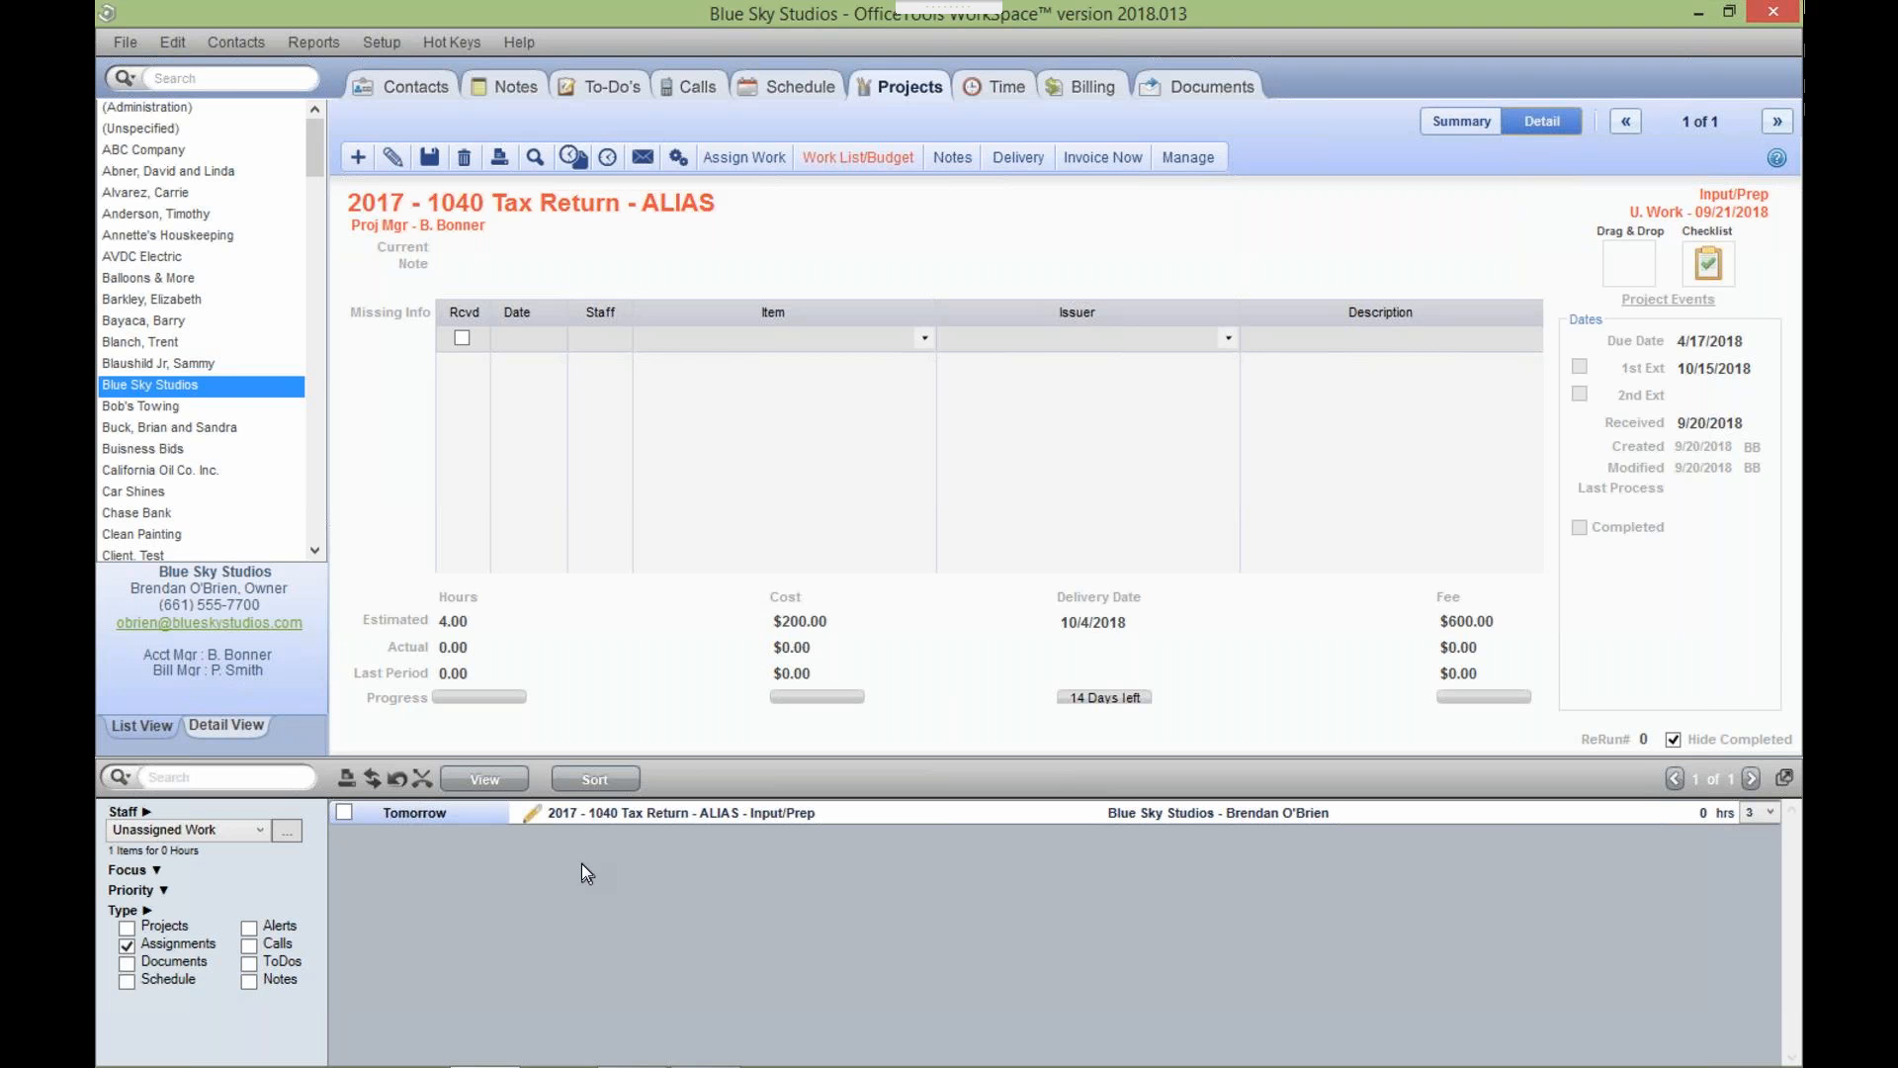
right_click(750, 817)
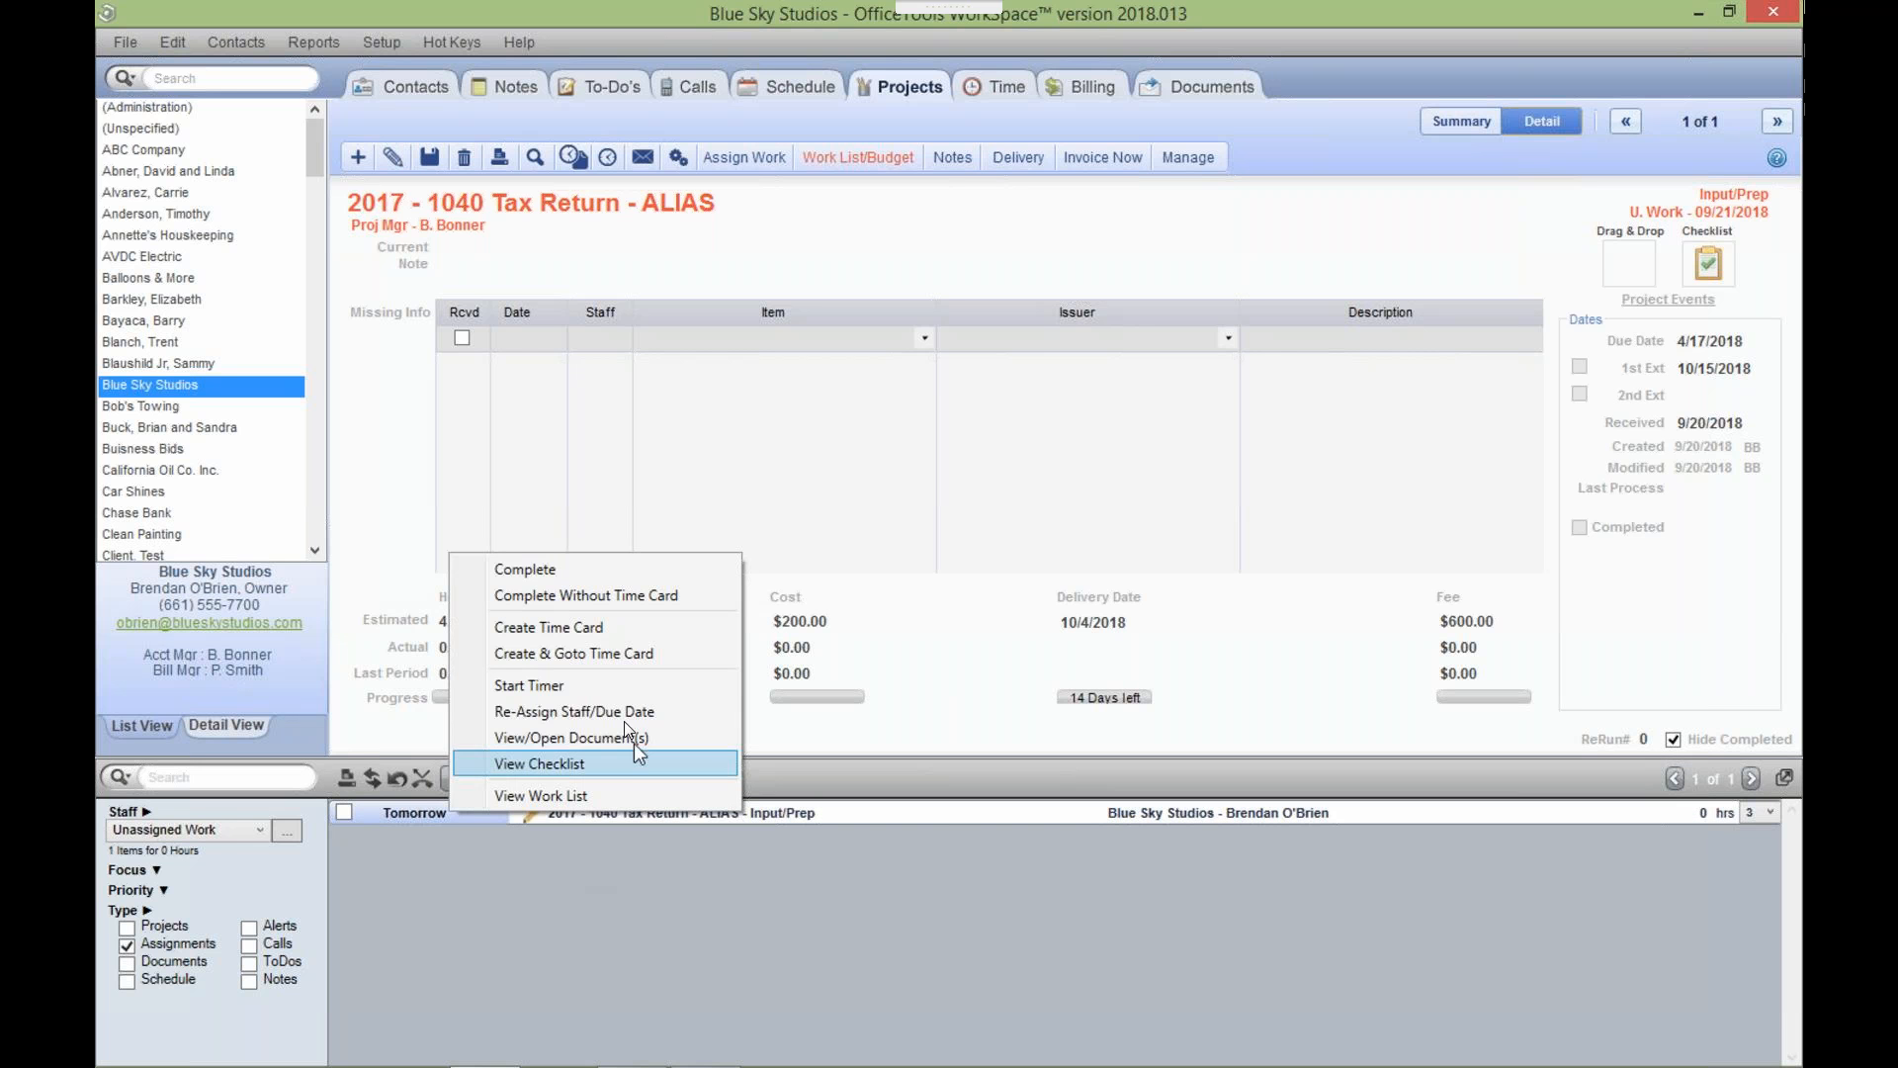
left_click(621, 711)
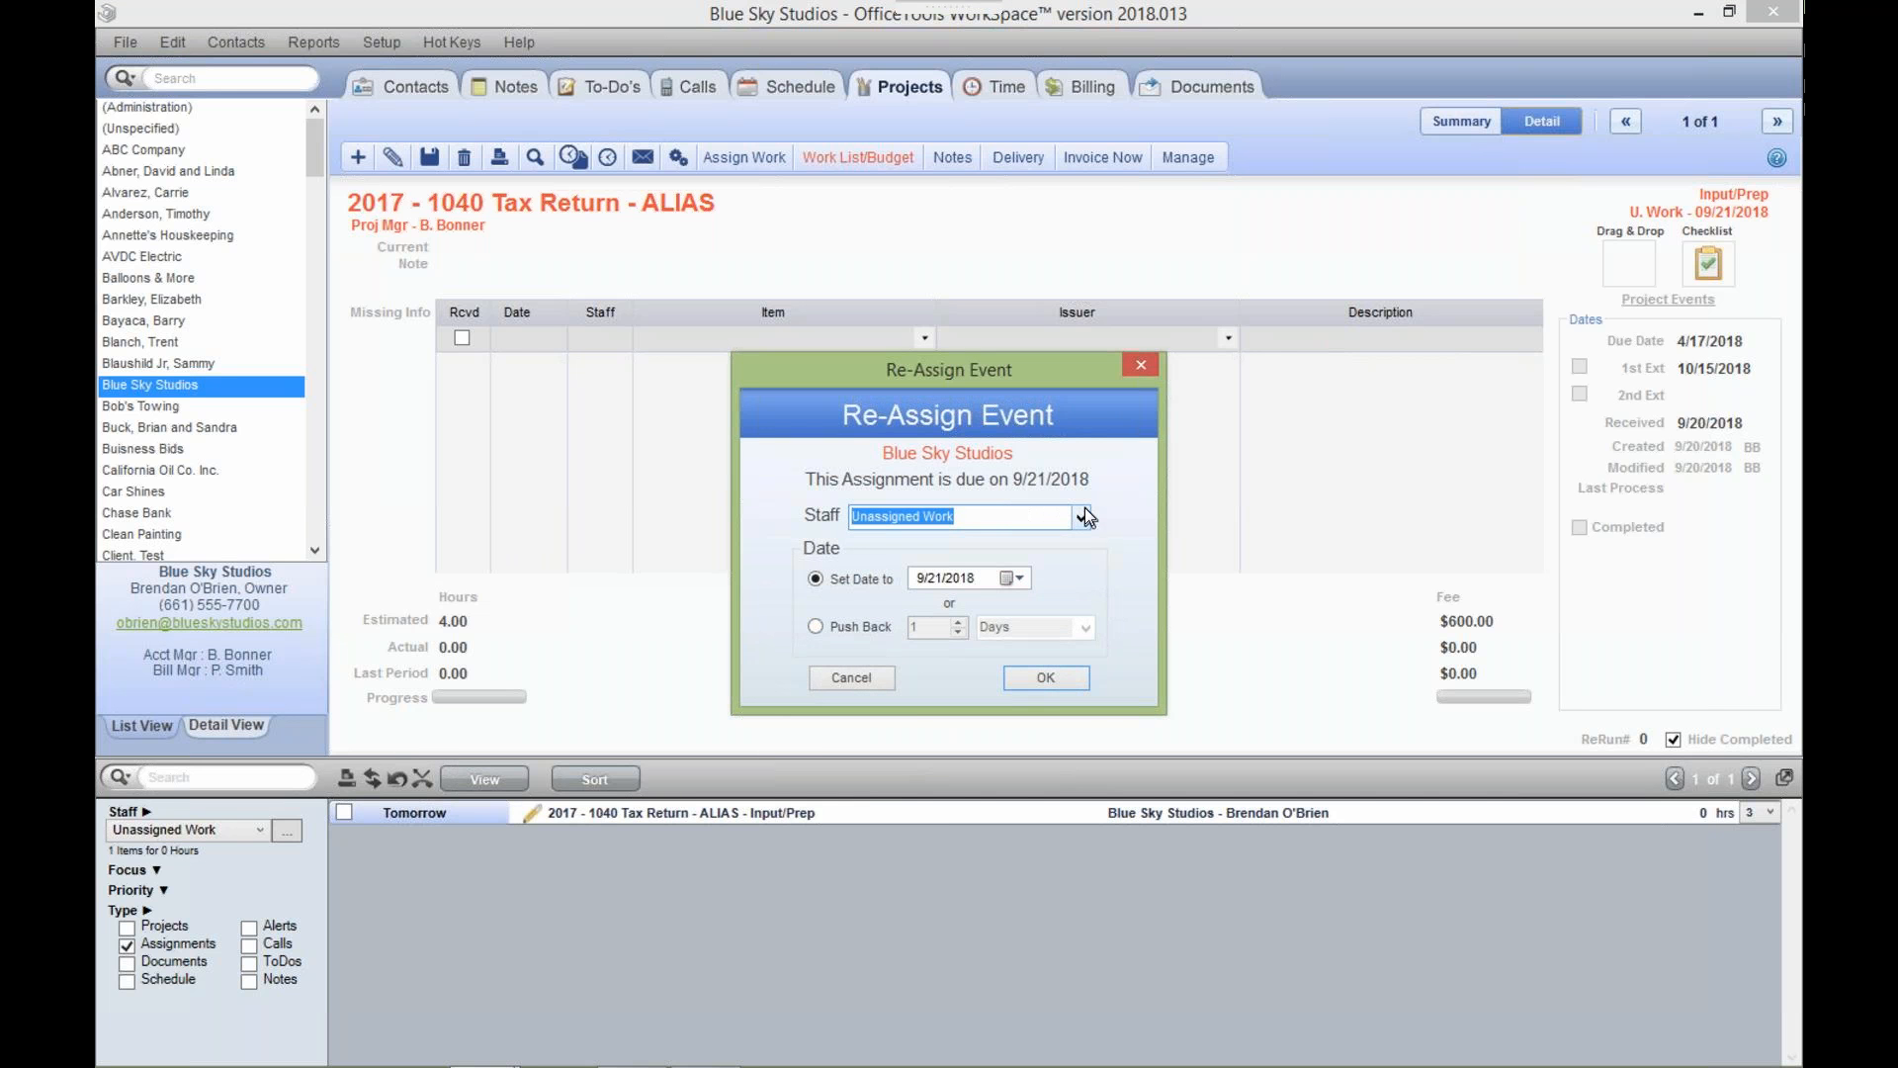
left_click(1084, 515)
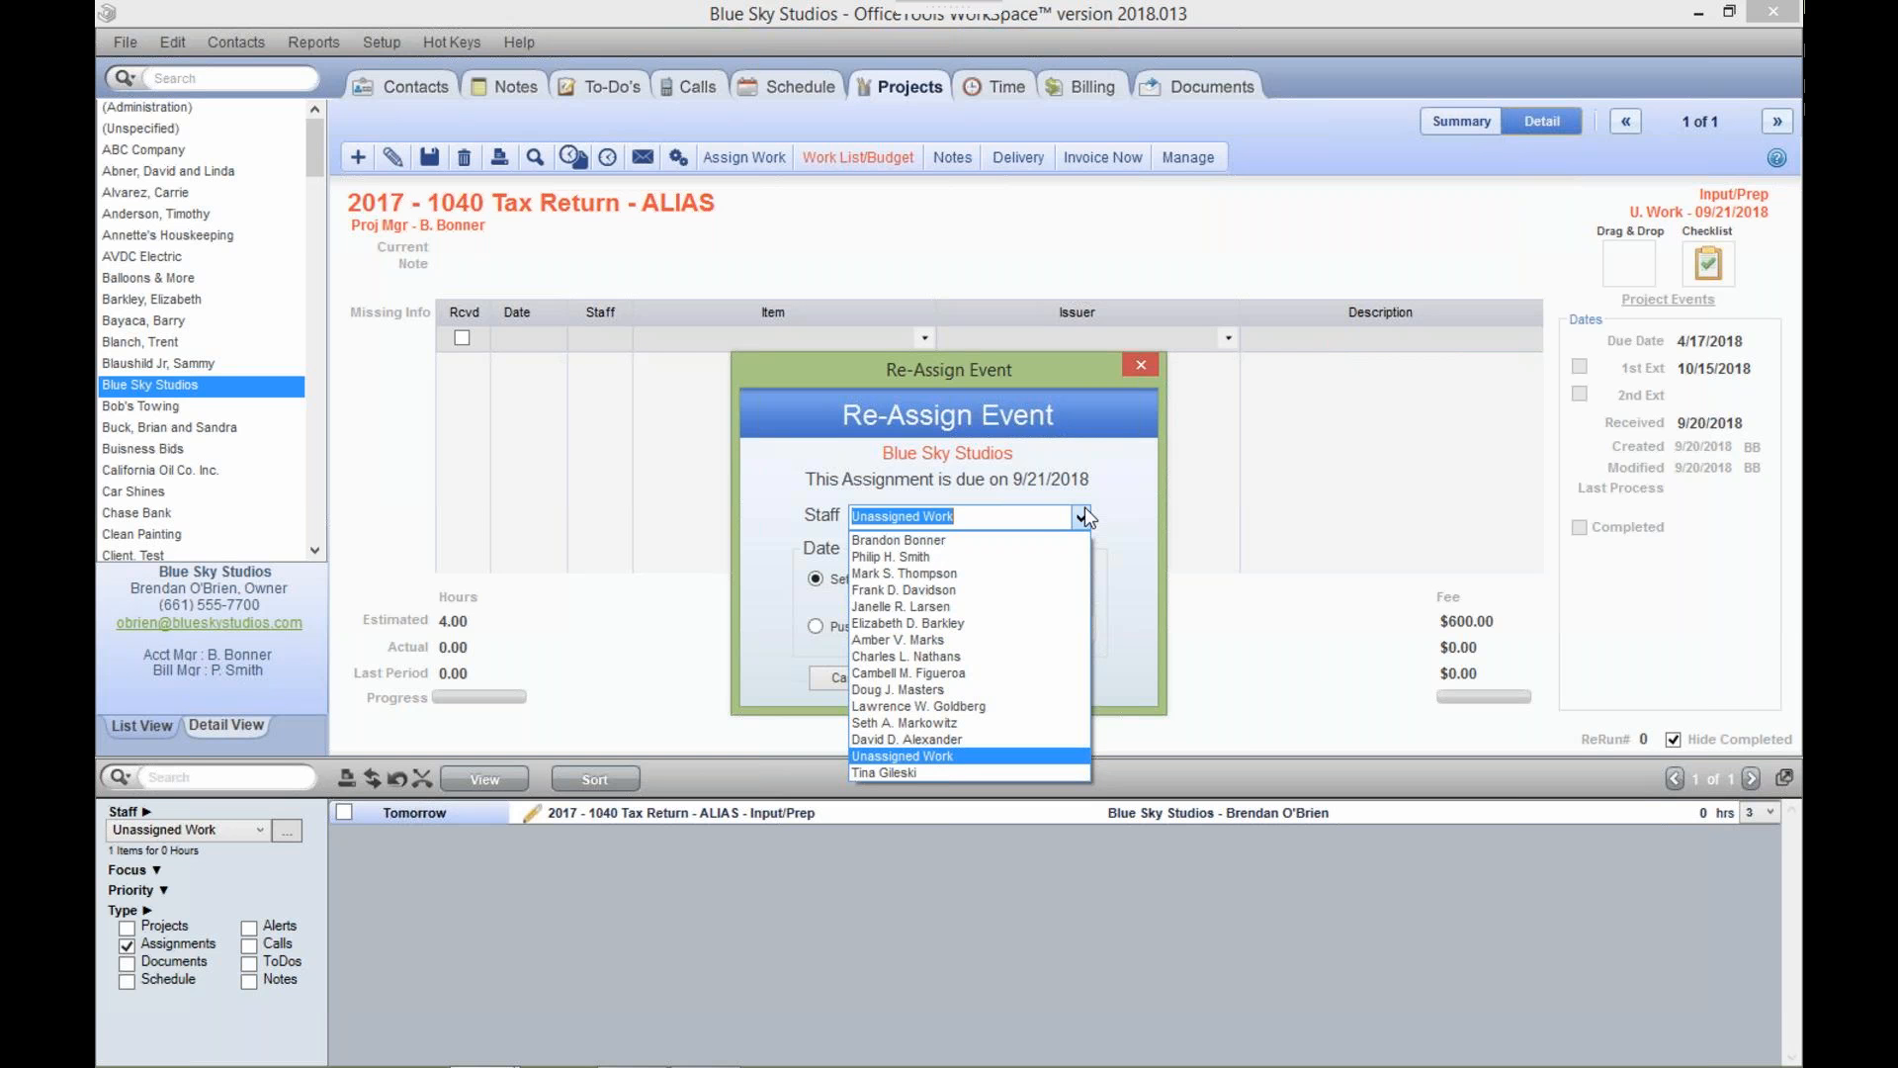
left_click(1129, 362)
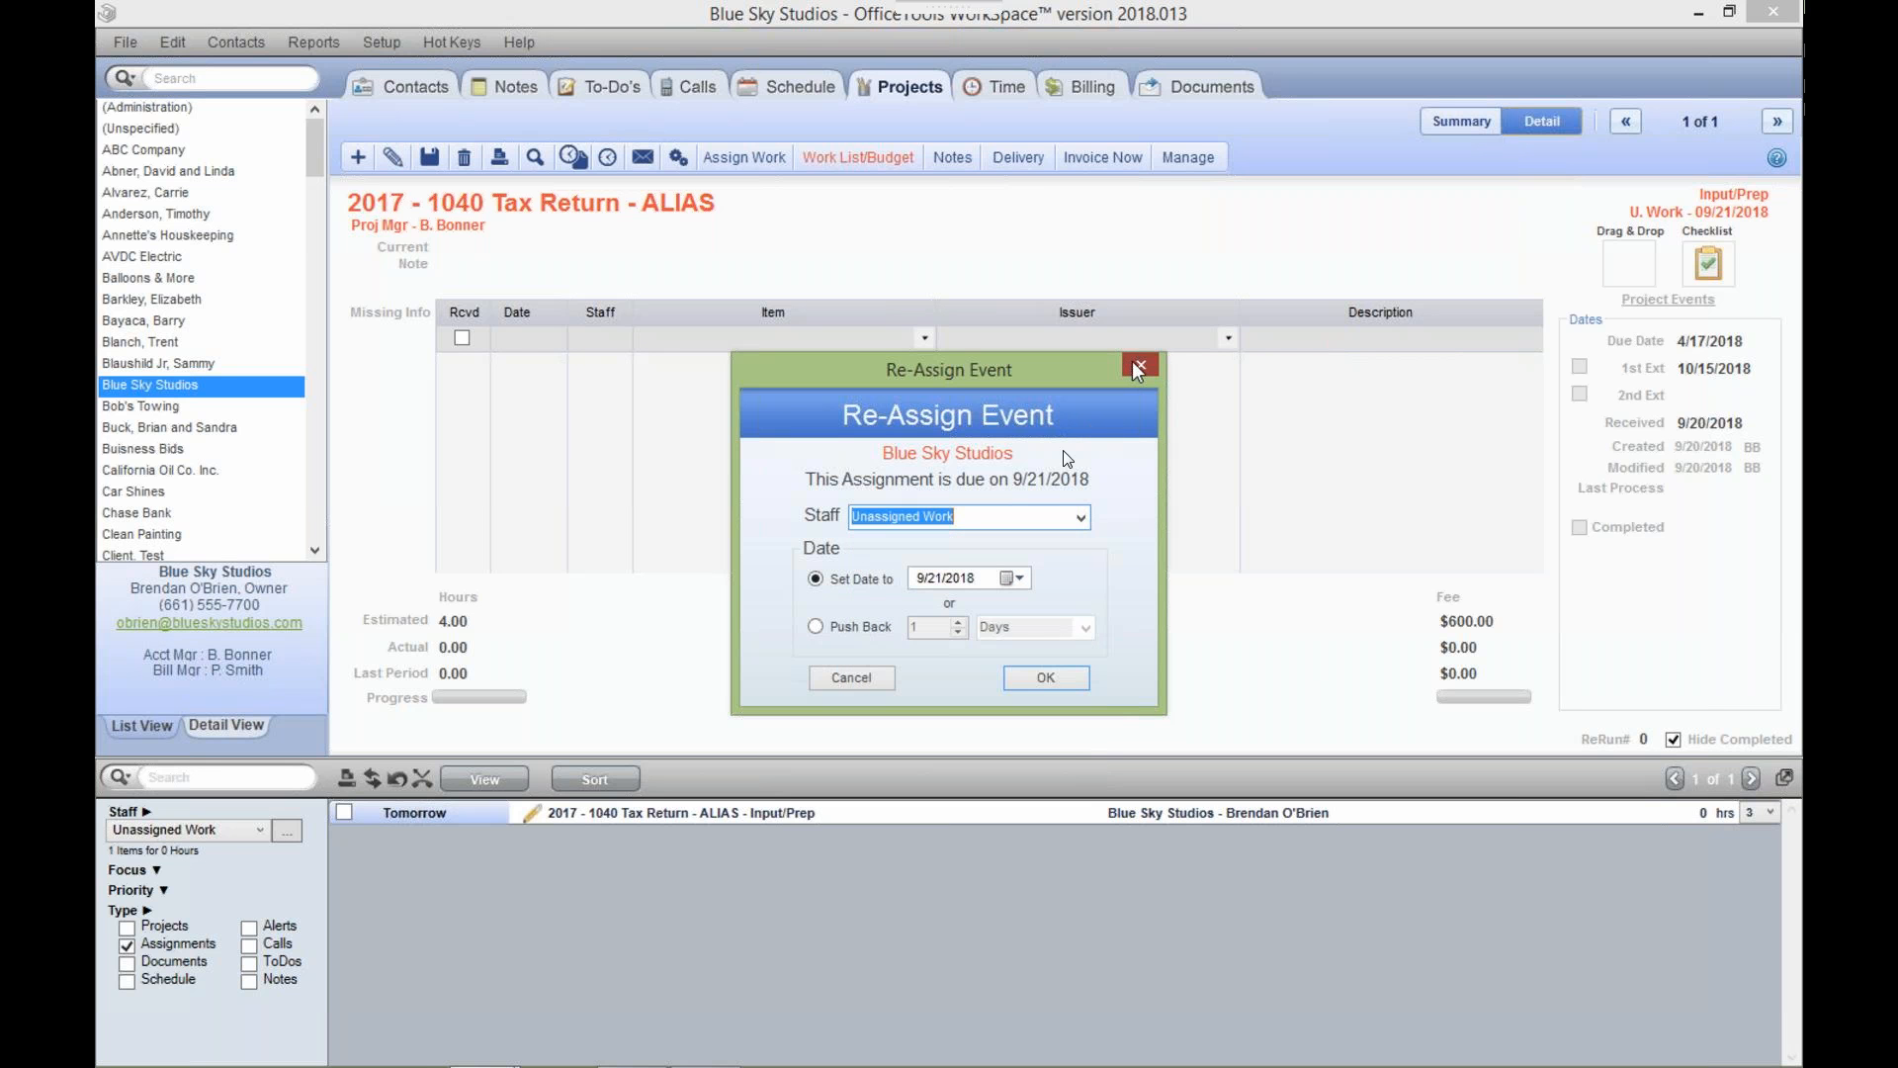
left_click(1138, 368)
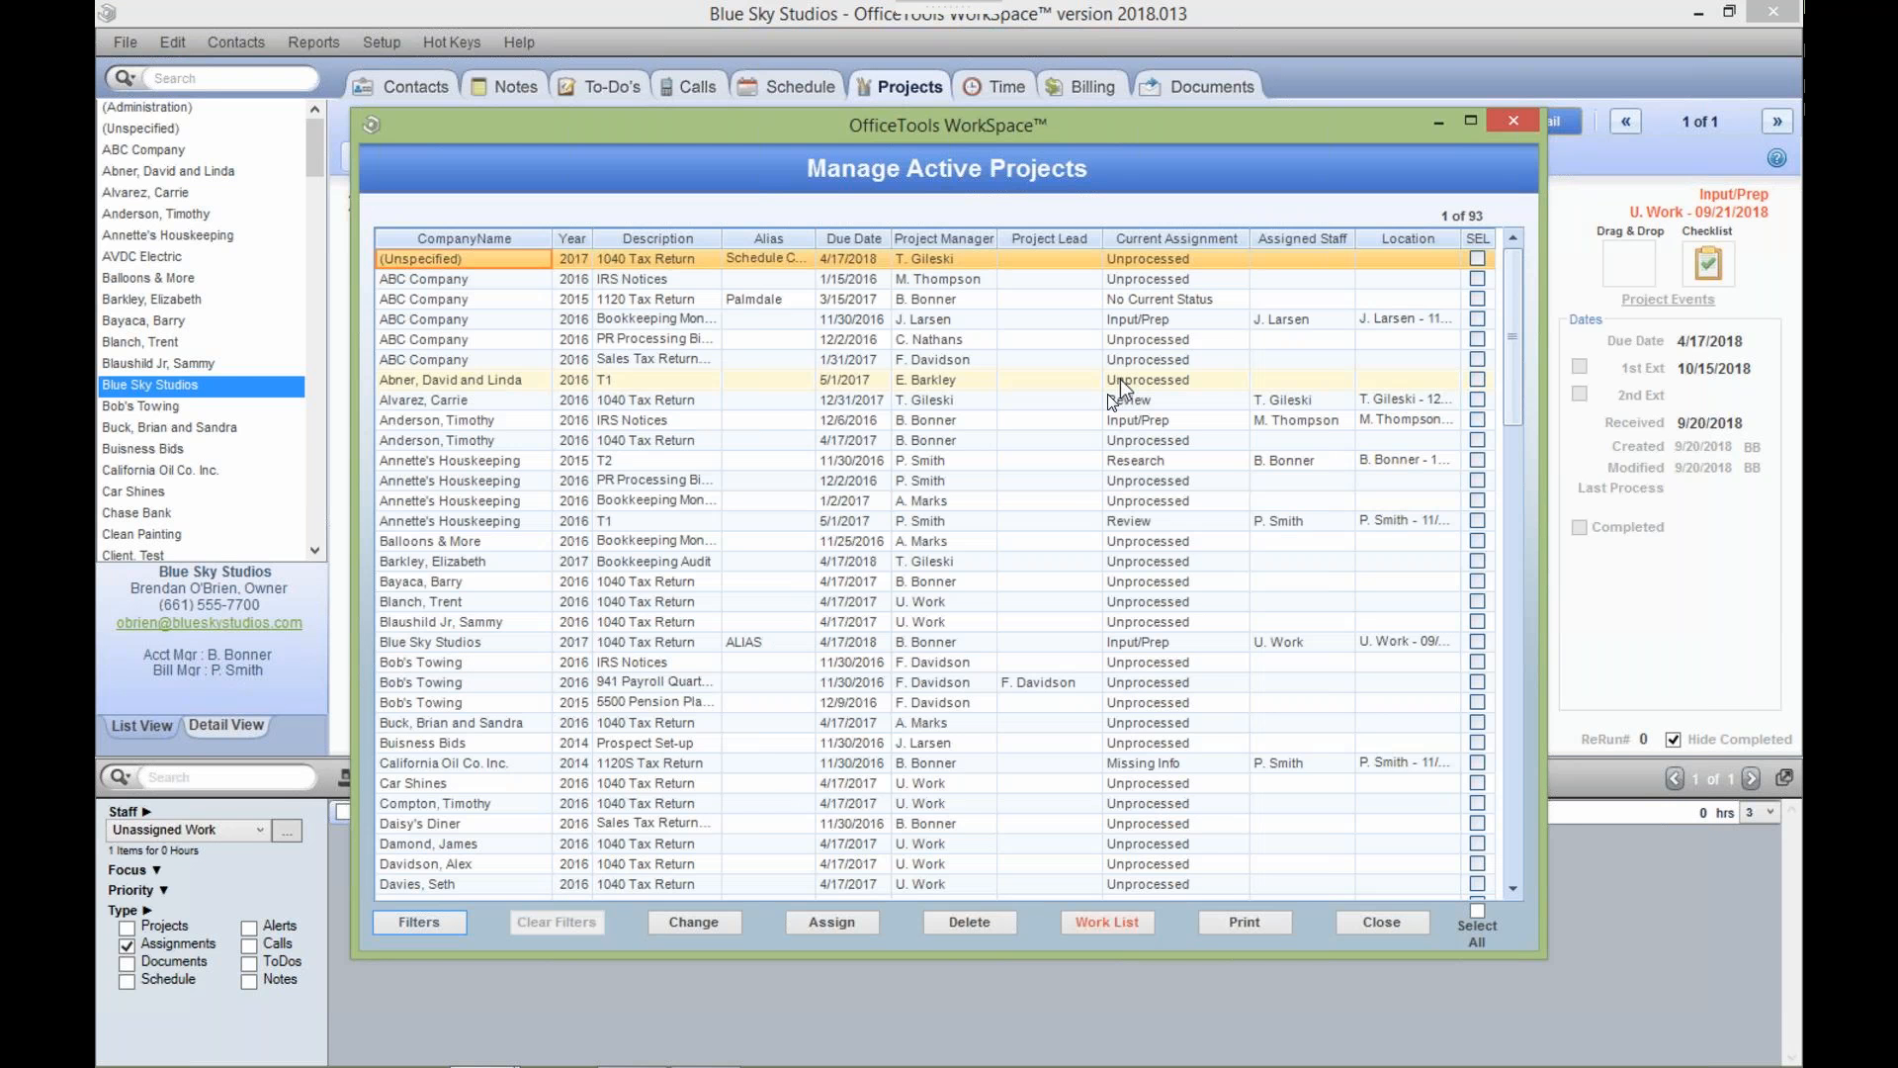
Open the Project Management Filters for the Manage Active Projects list.
left_click(461, 926)
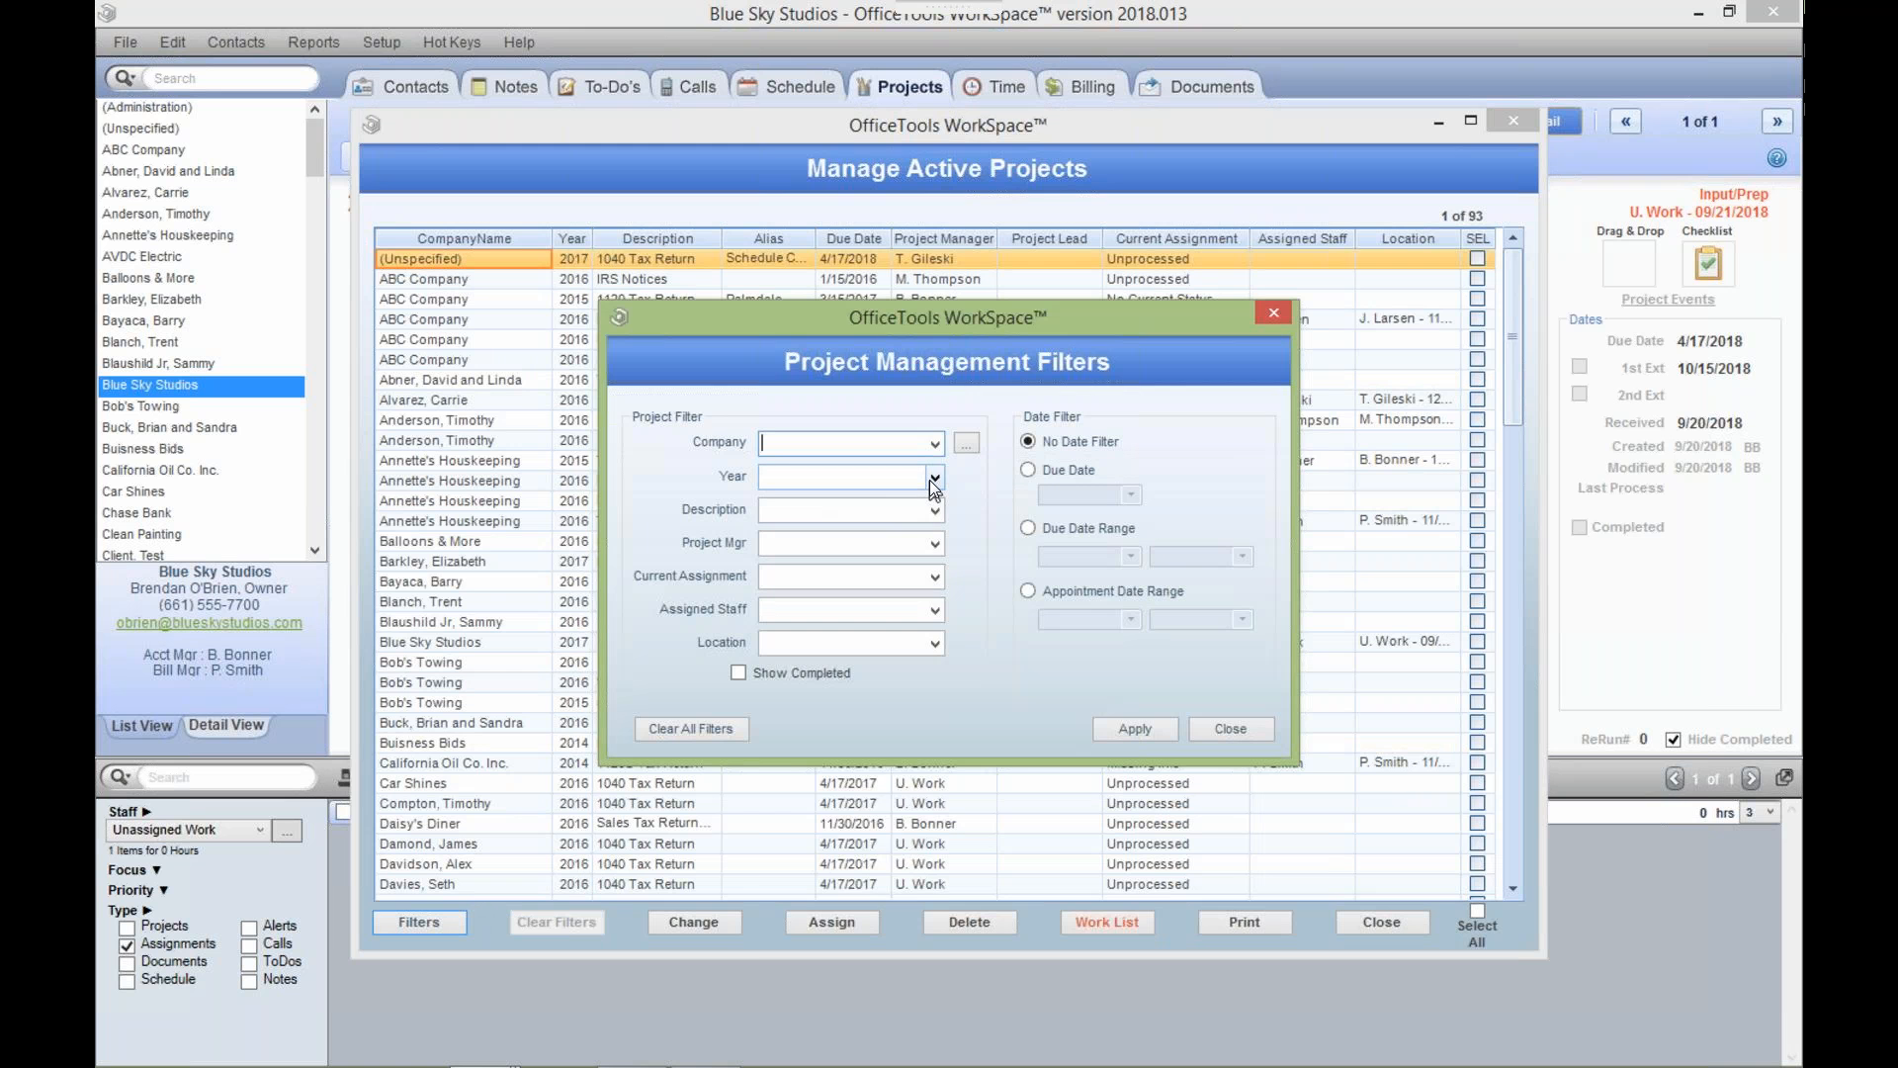
Filter active projects to Year 2017 and Description 1040 Tax Return, and apply.
left_click(933, 478)
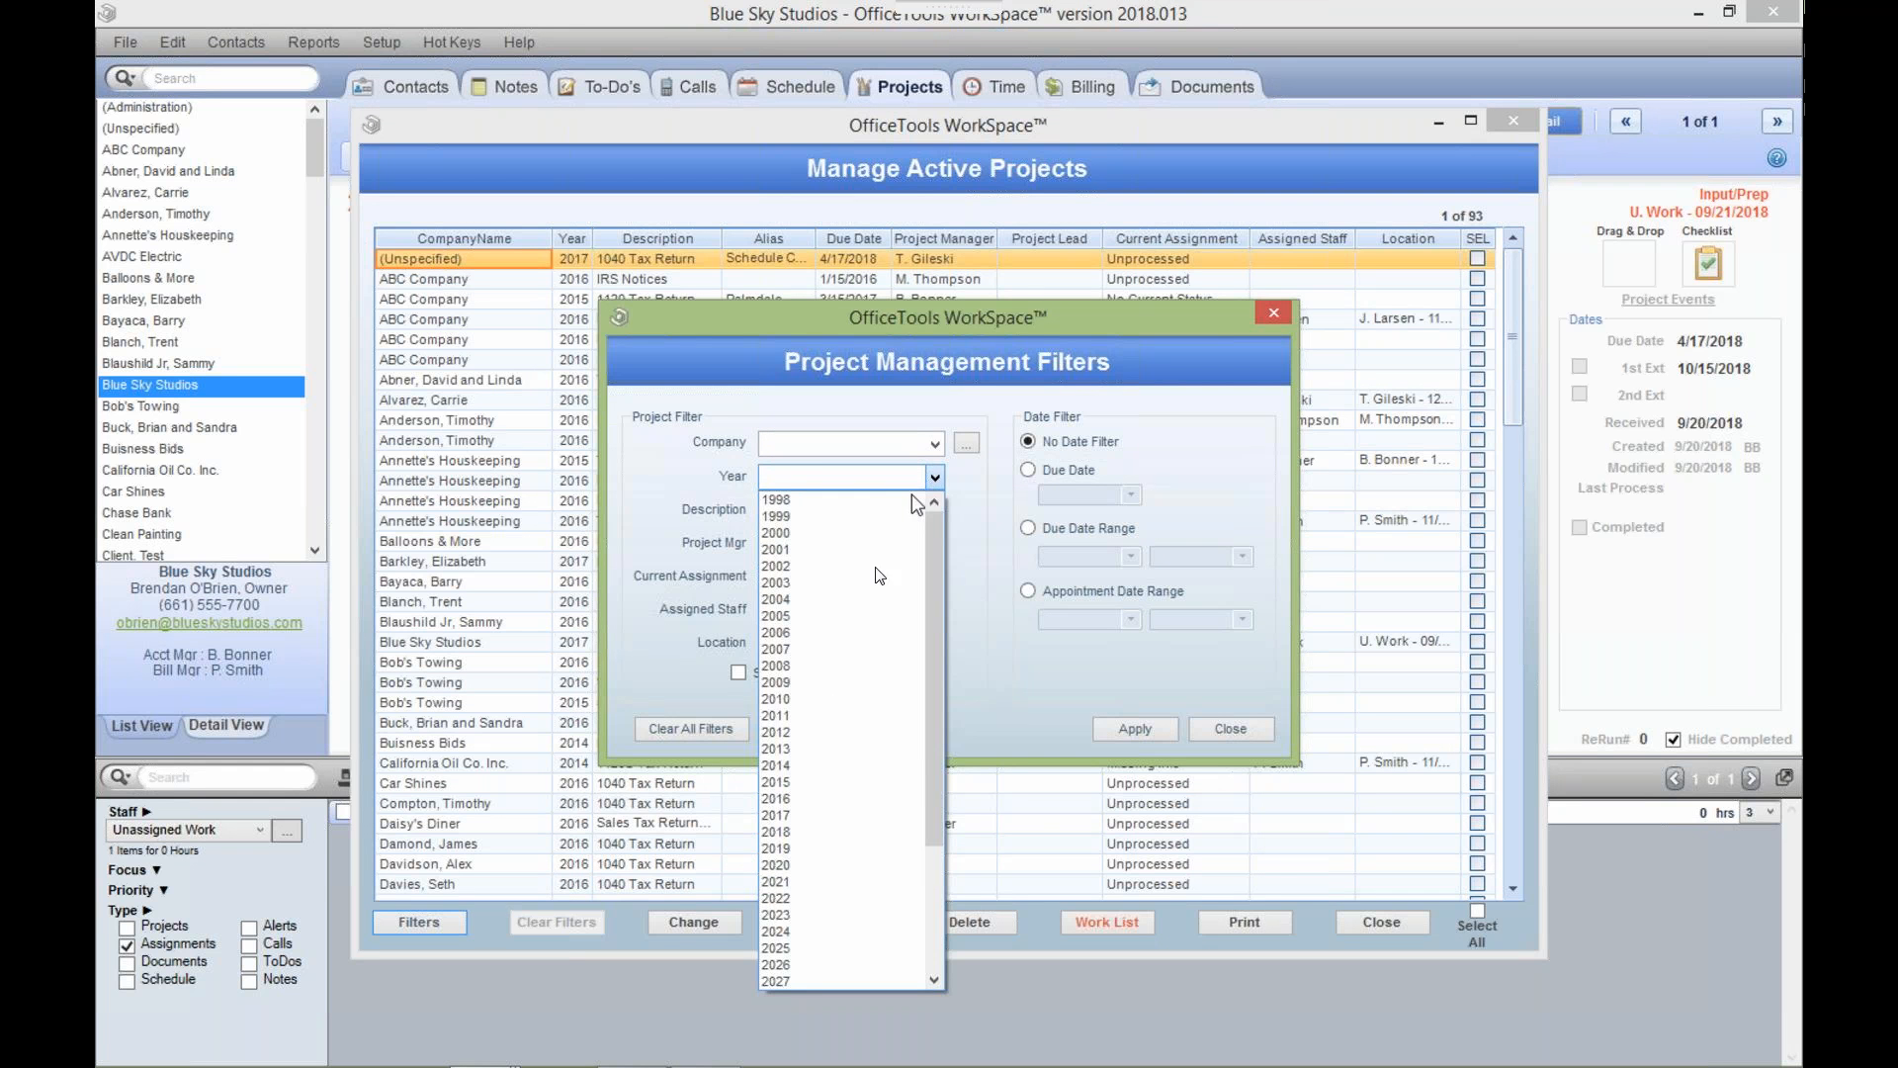
left_click(810, 822)
left_click(945, 509)
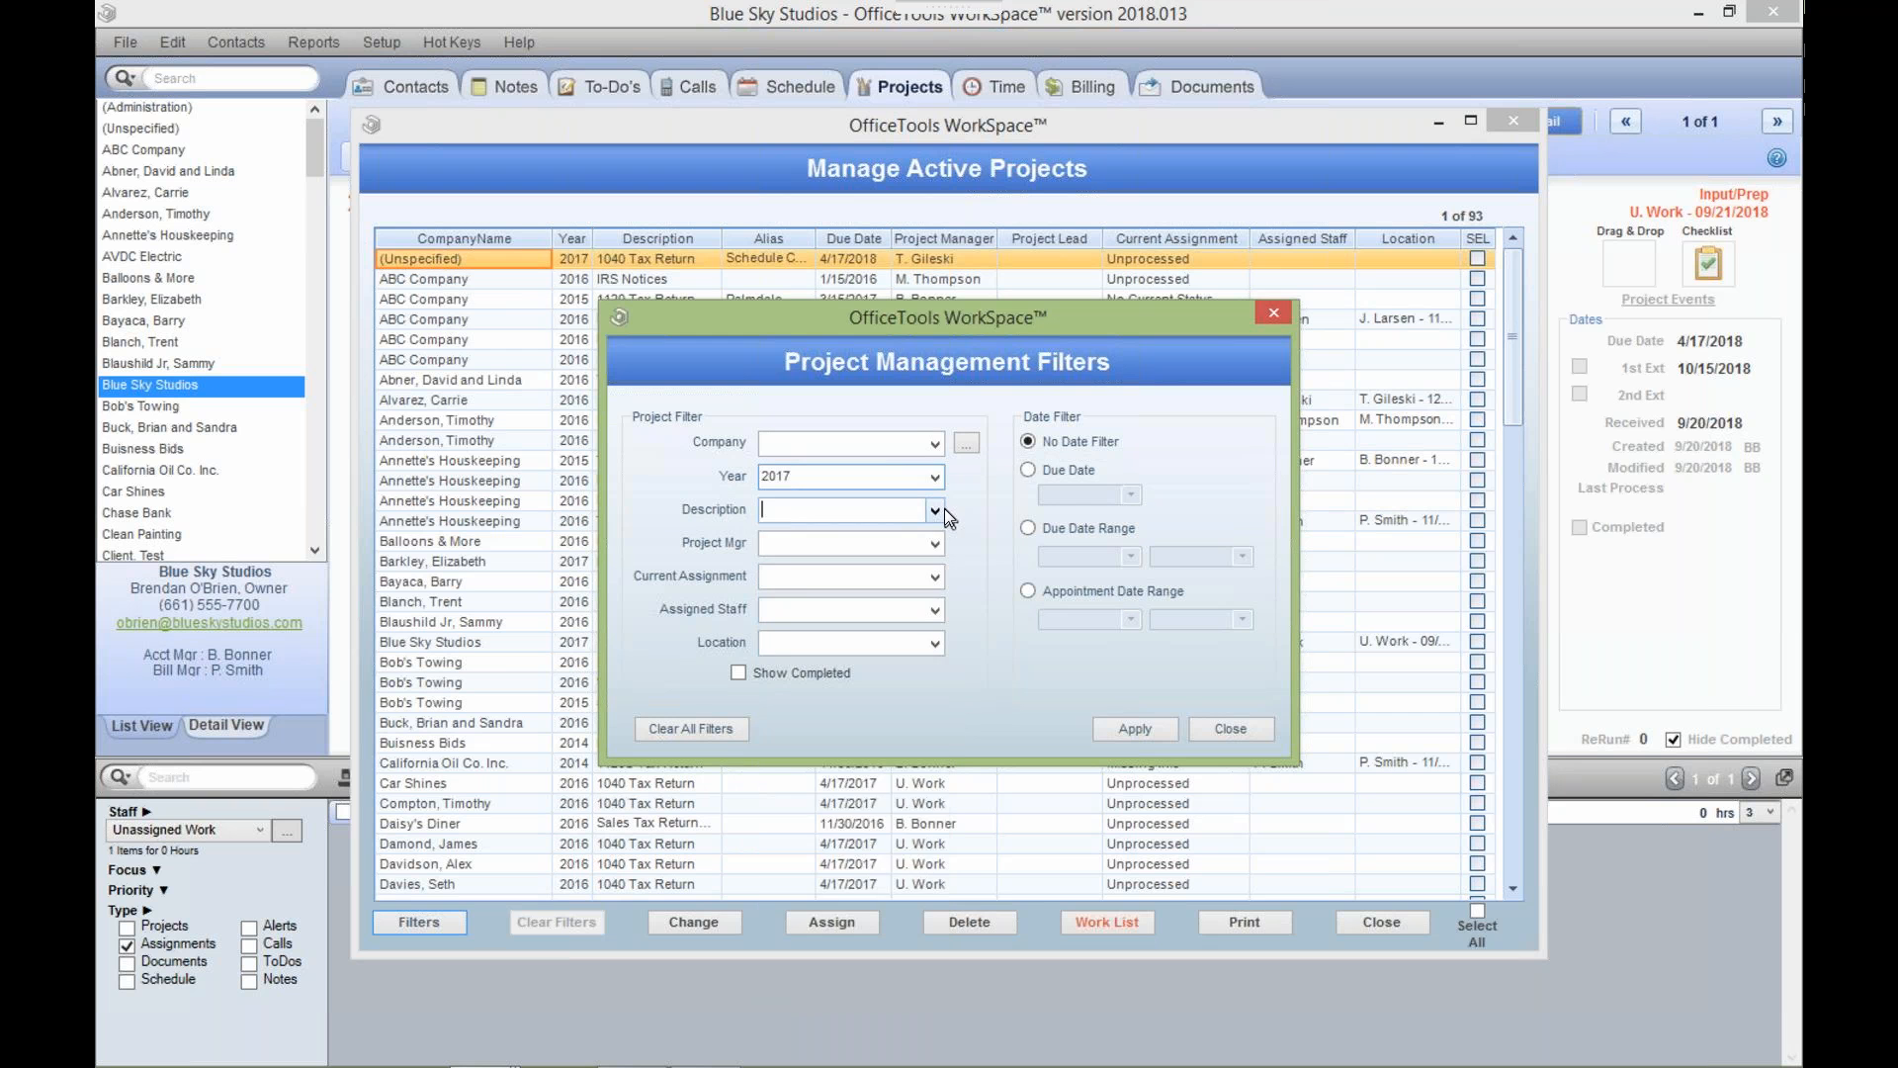
left_click(879, 535)
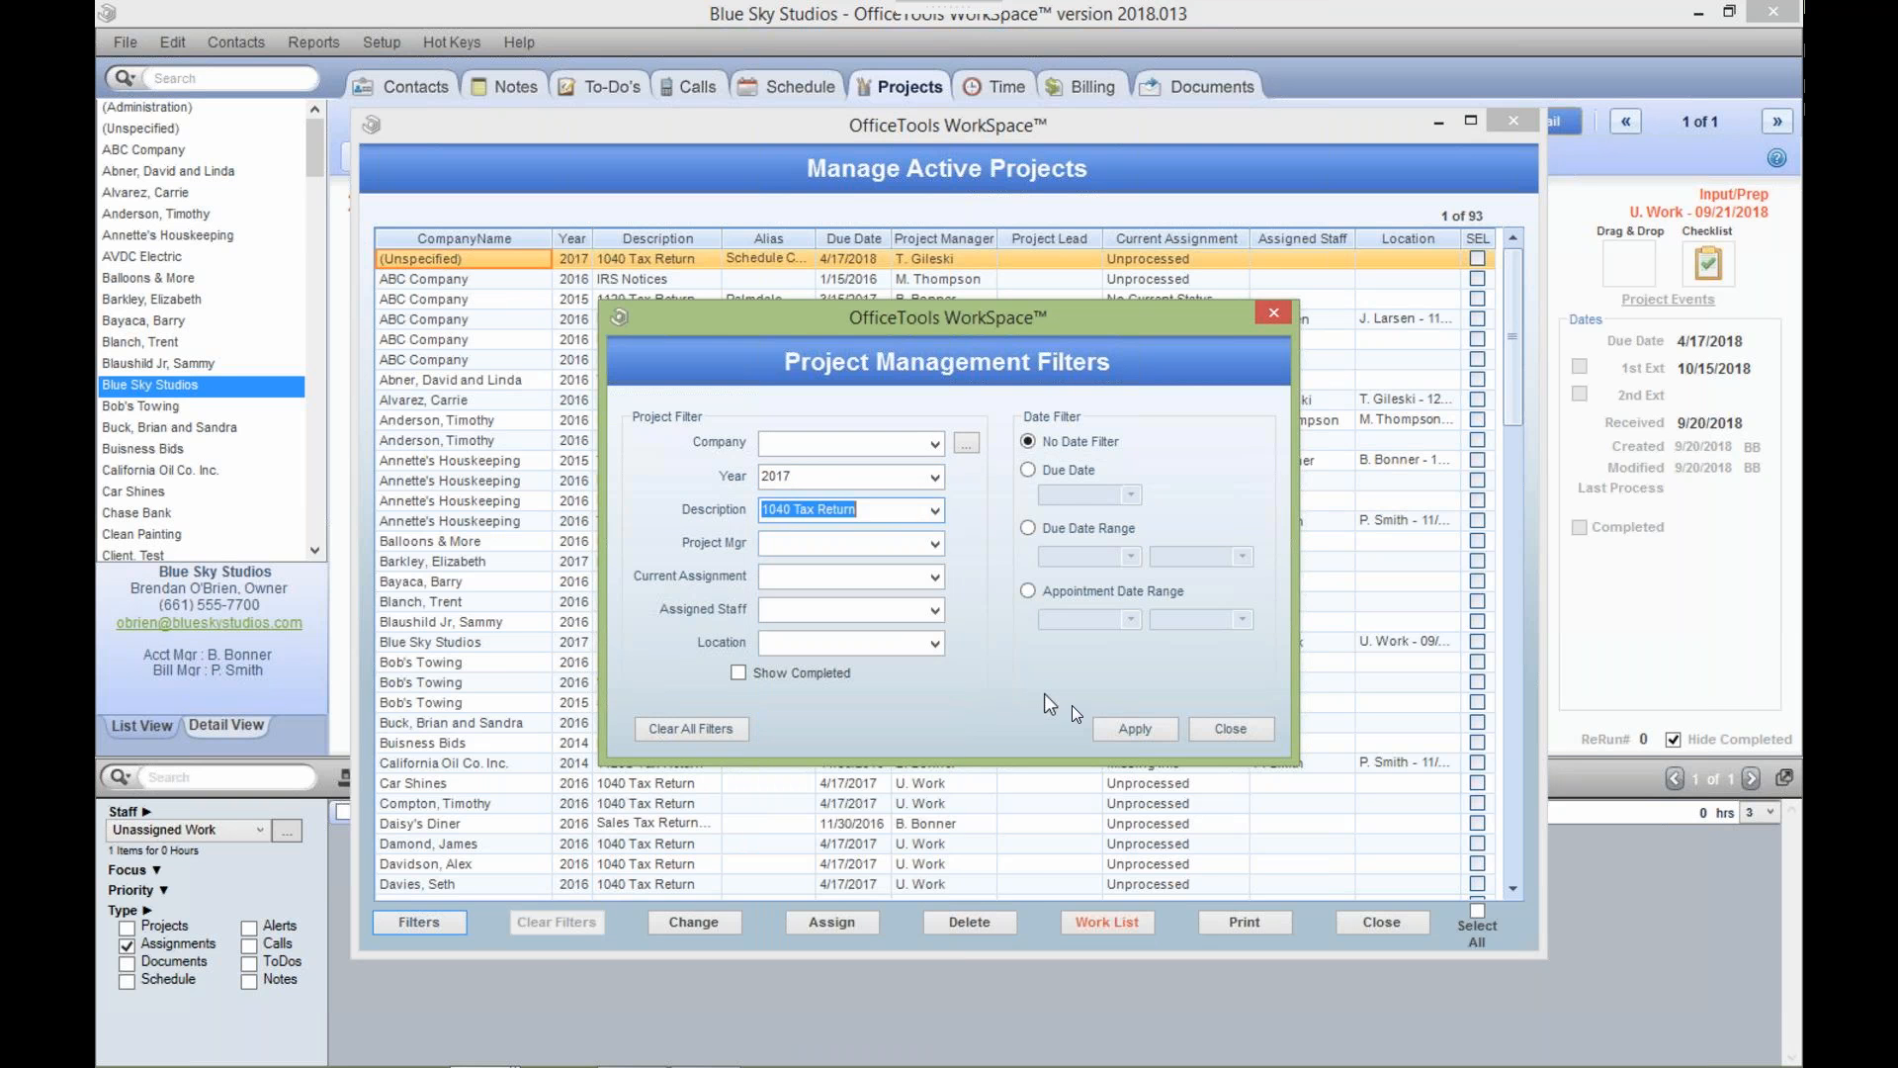
left_click(1103, 733)
left_click(1206, 730)
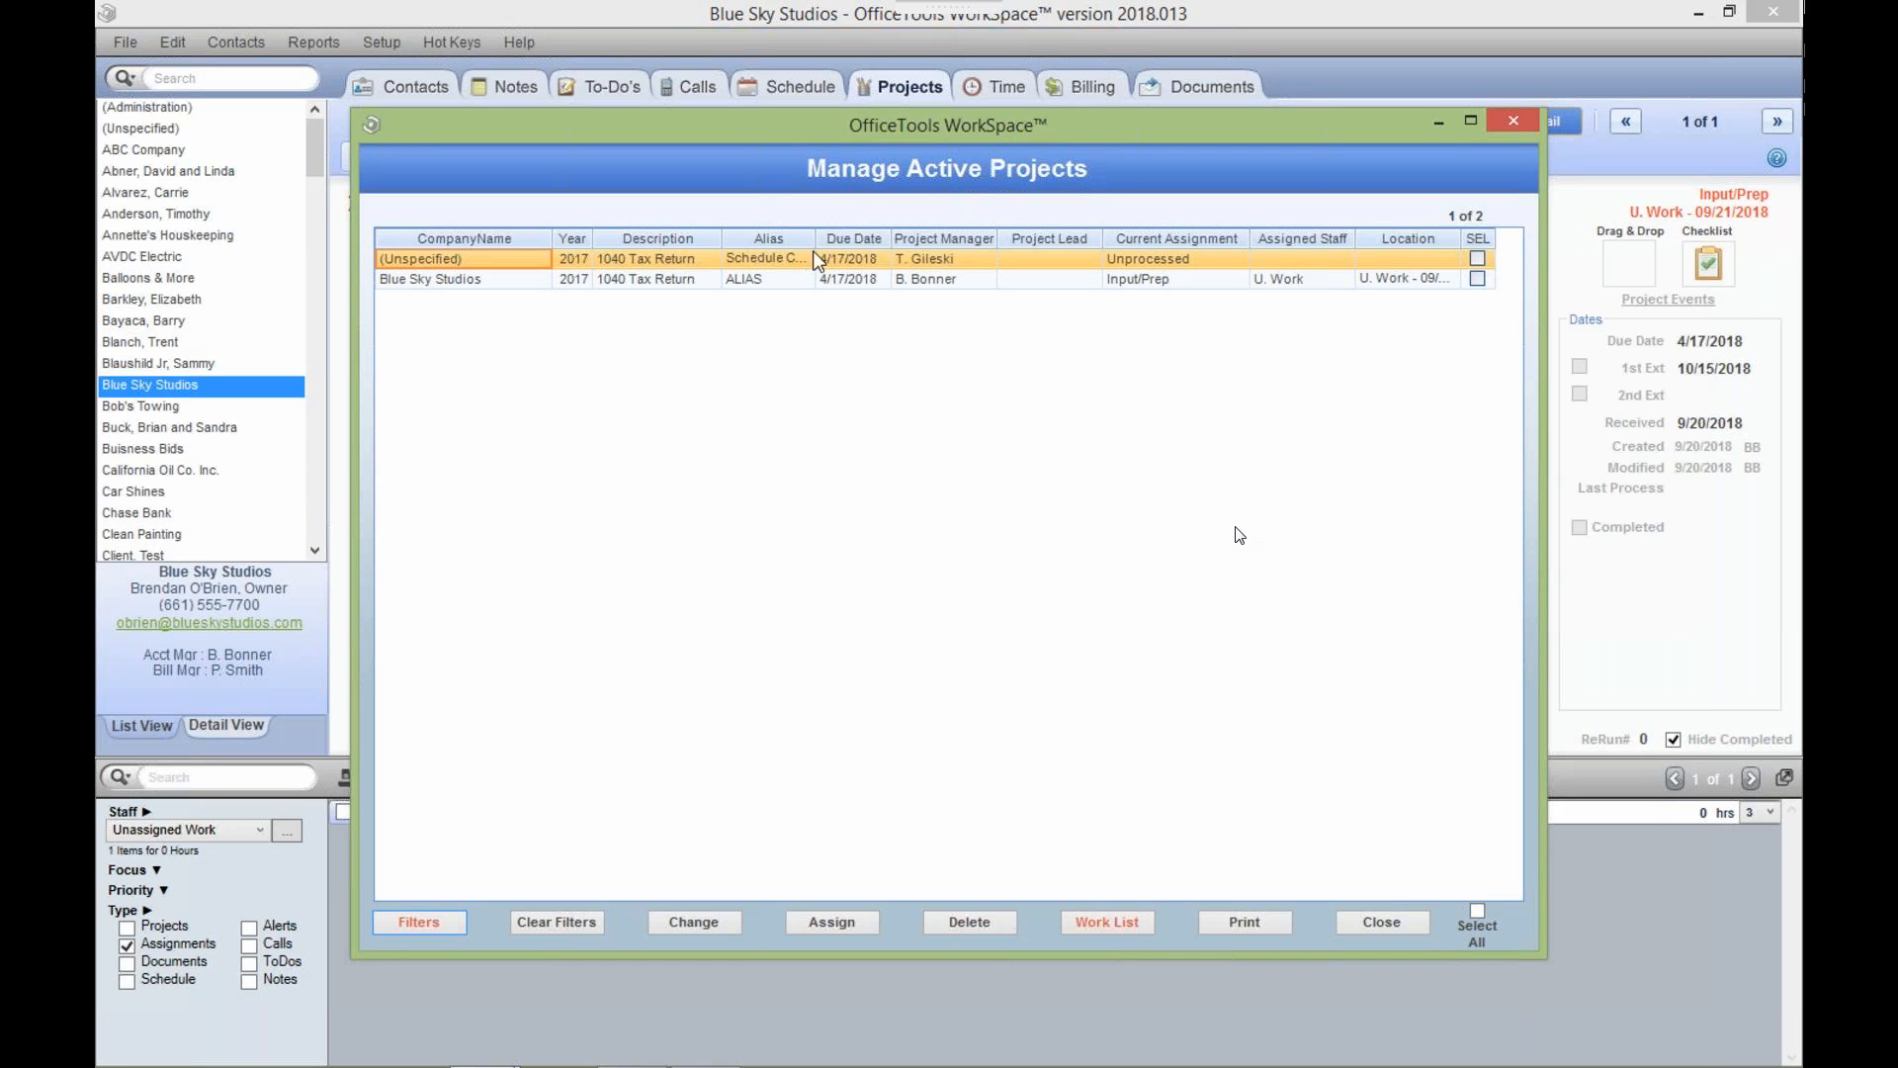
Select all projects plus Blue Sky Studios and open Change Project Properties for them.
left_click(1478, 910)
left_click(1477, 278)
left_click(720, 922)
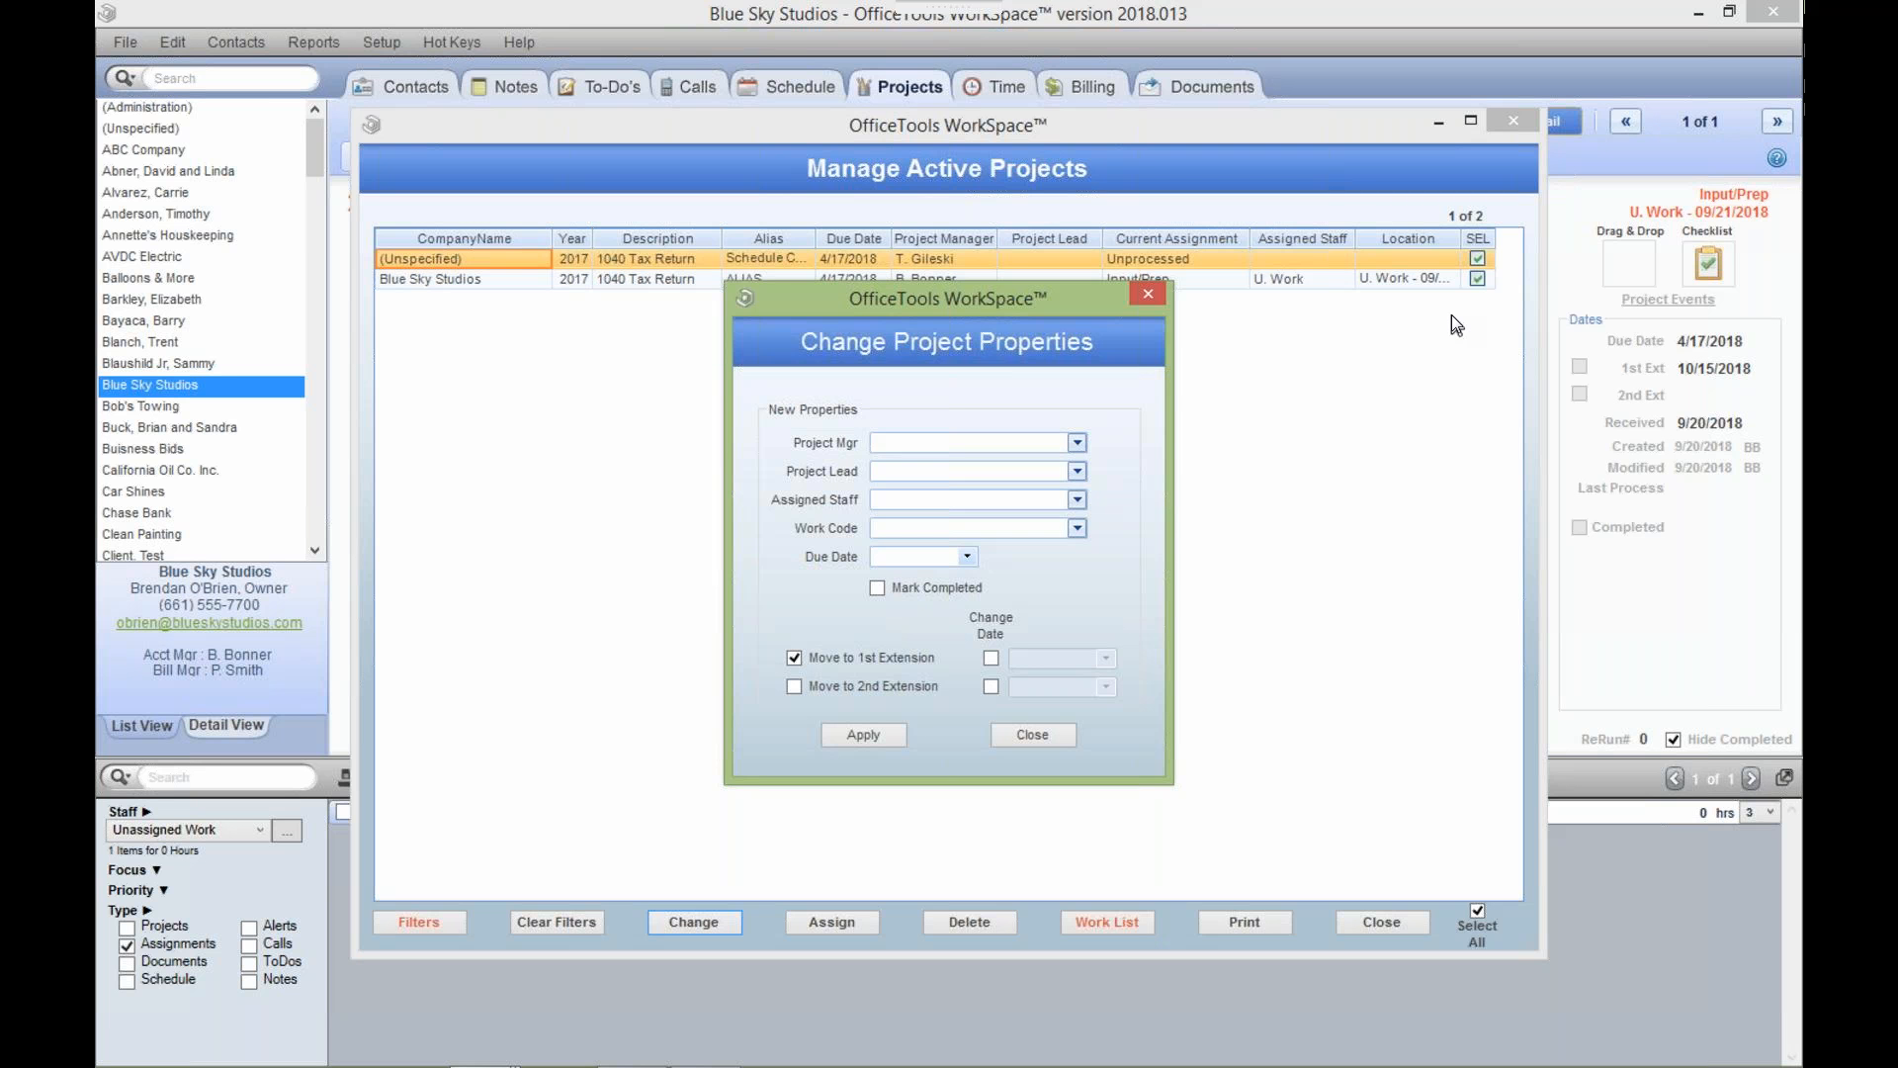
Close the Change Project Properties dialog without applying any changes.
left_click(1153, 297)
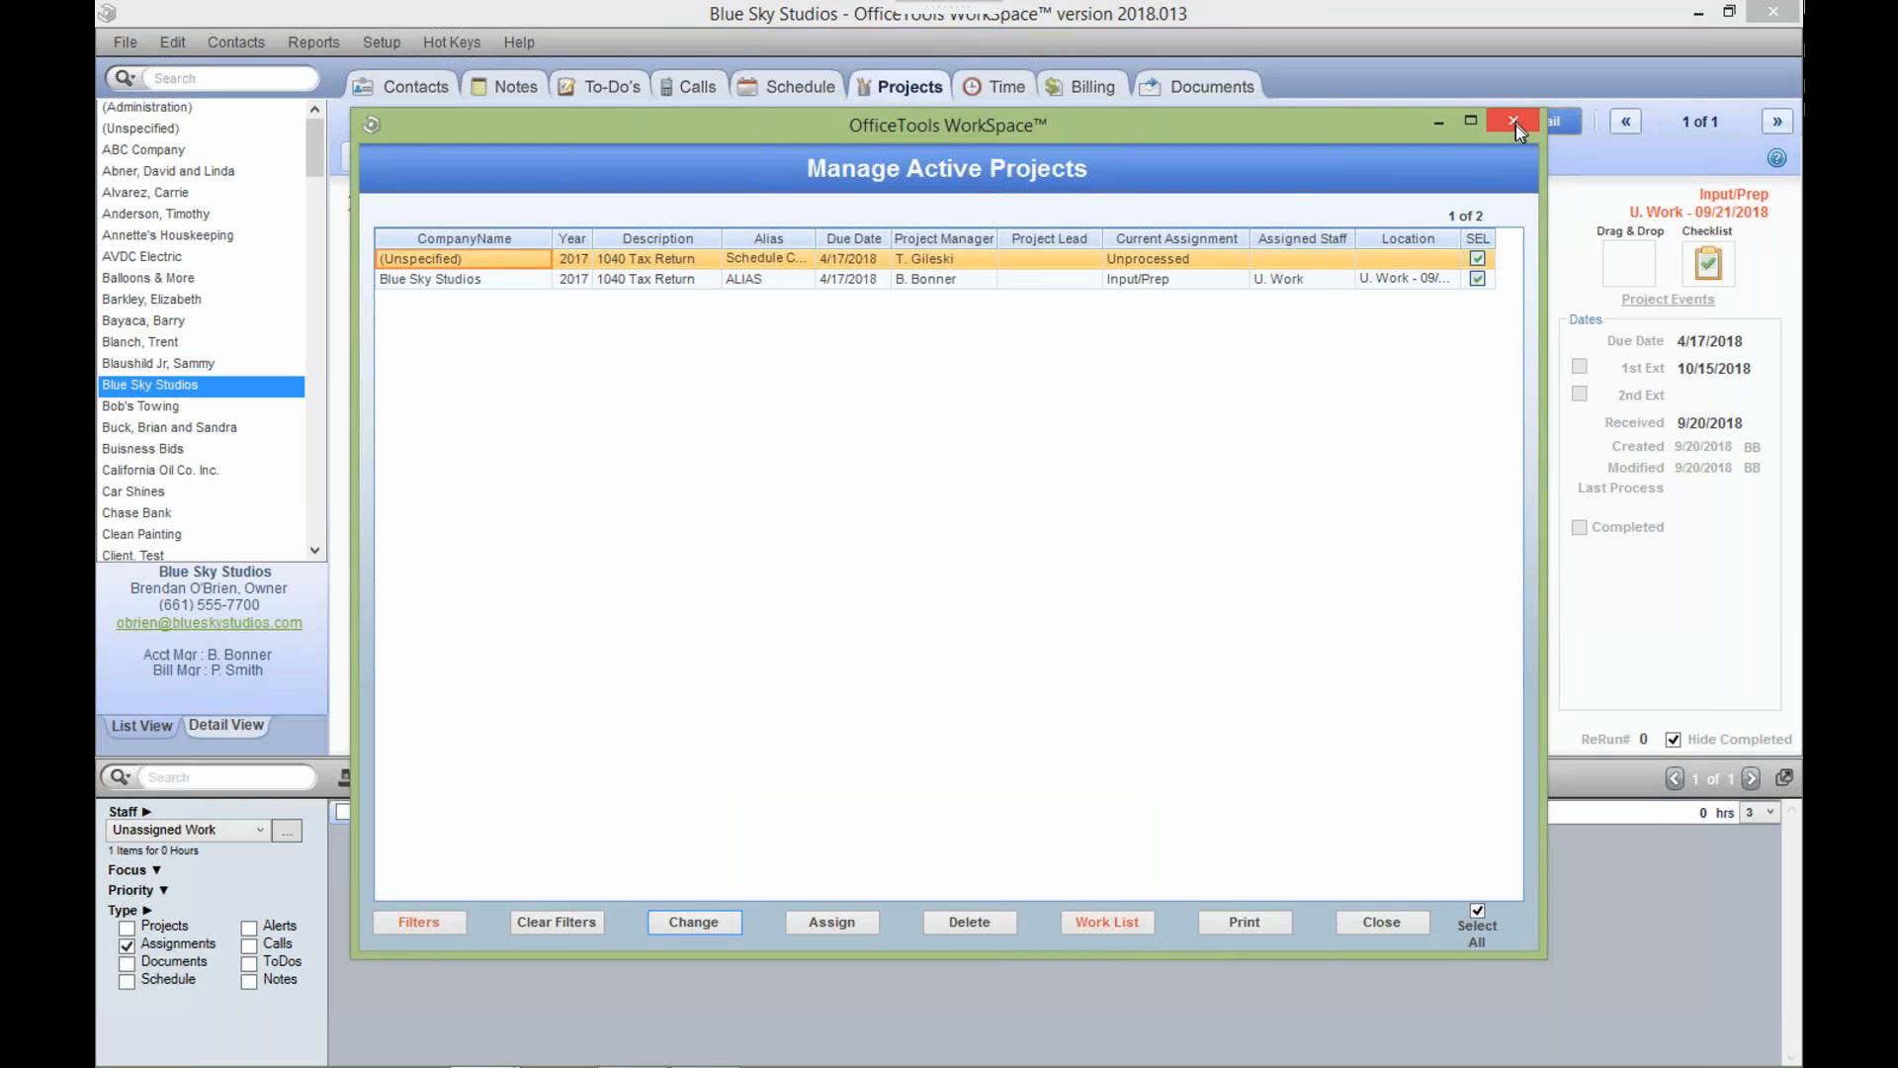
Close the Manage Active Projects window using its red X.
left_click(1514, 122)
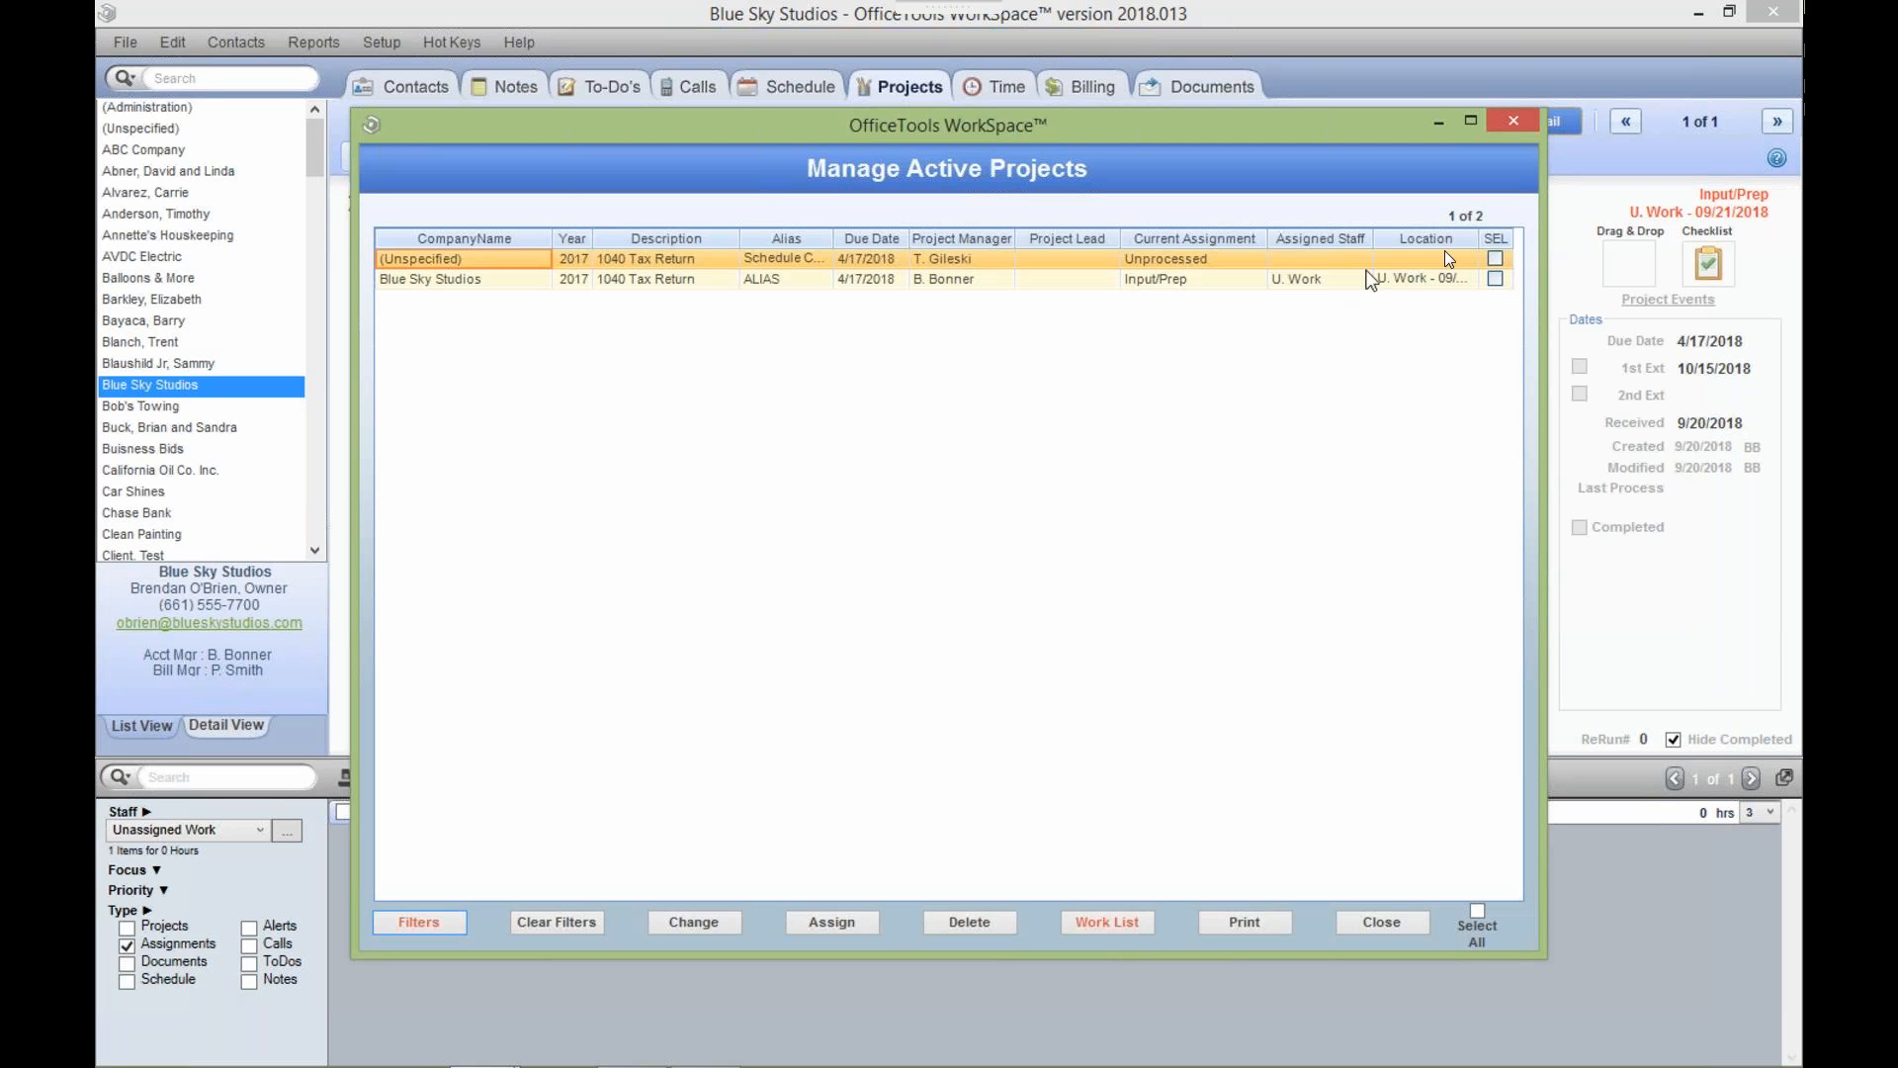
left_click(1516, 121)
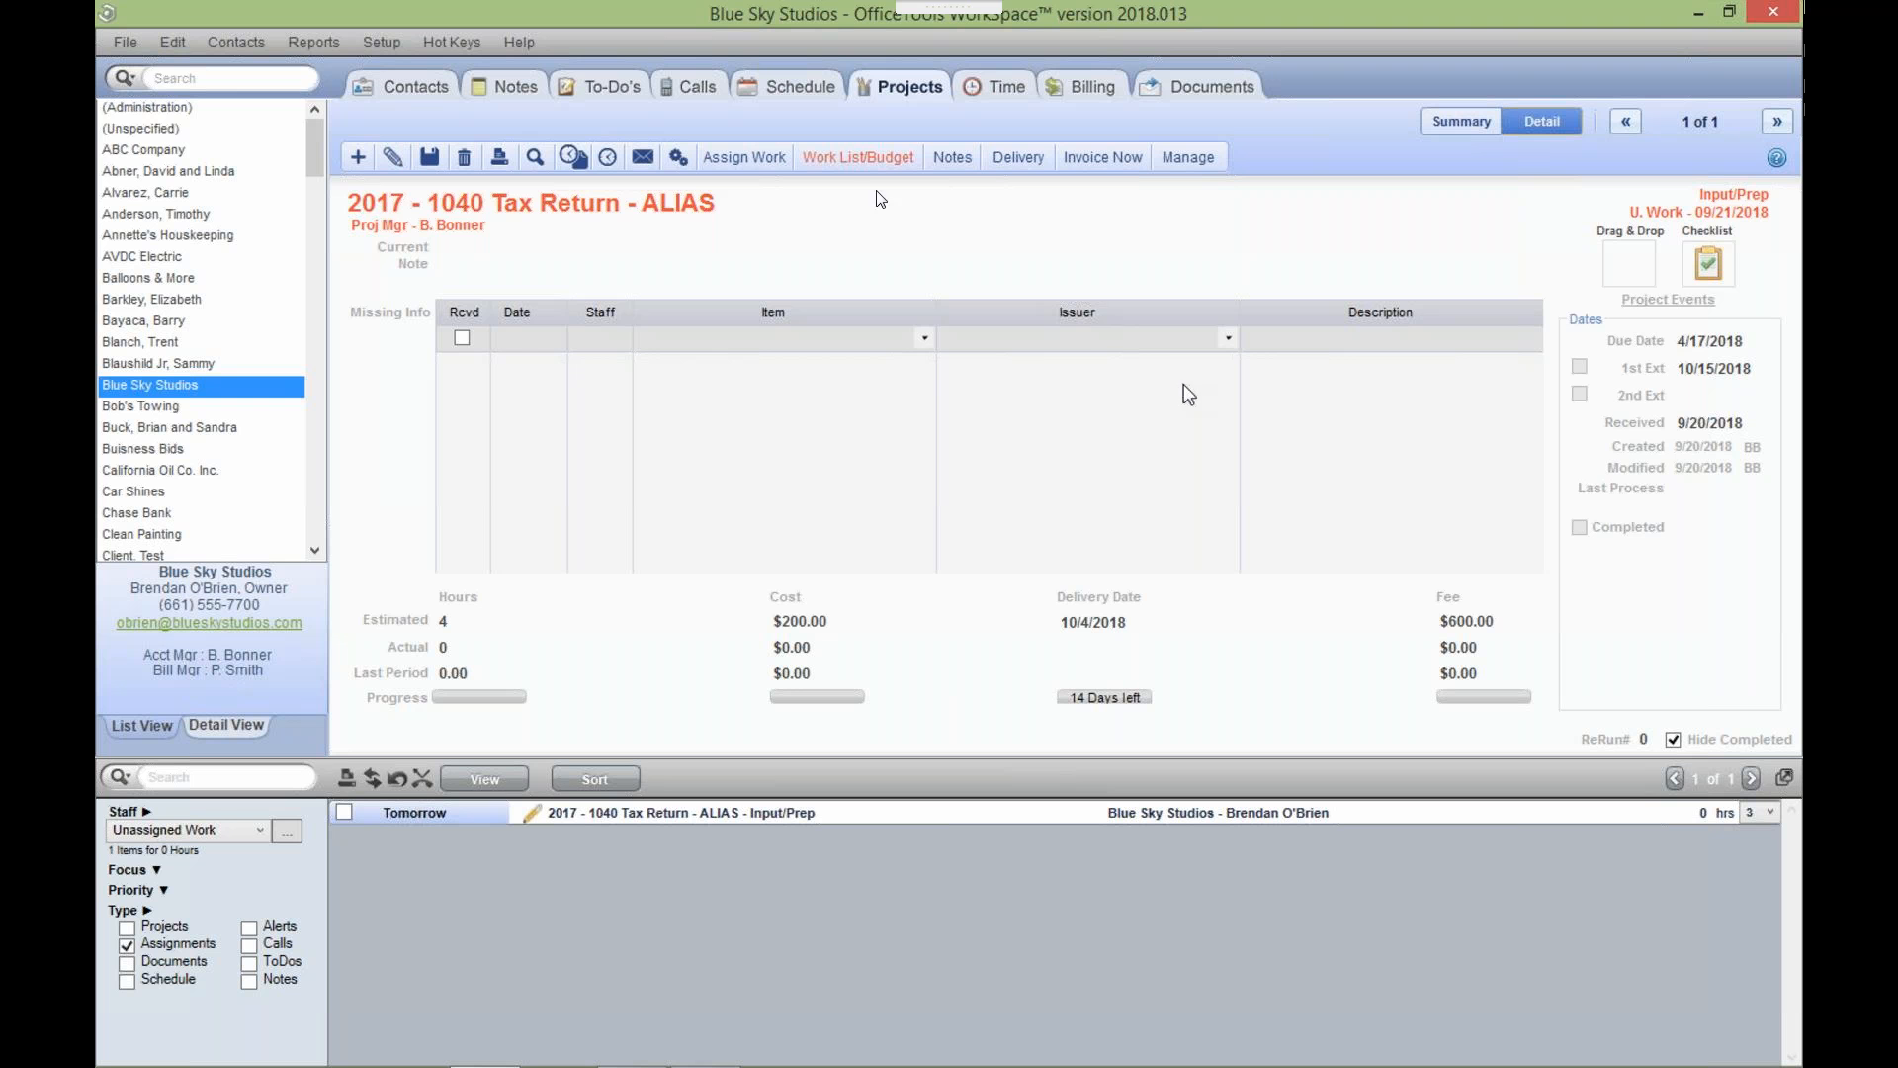
Switch the 2017 - 1040 Tax Return - ALIAS project into edit mode.
left_click(384, 160)
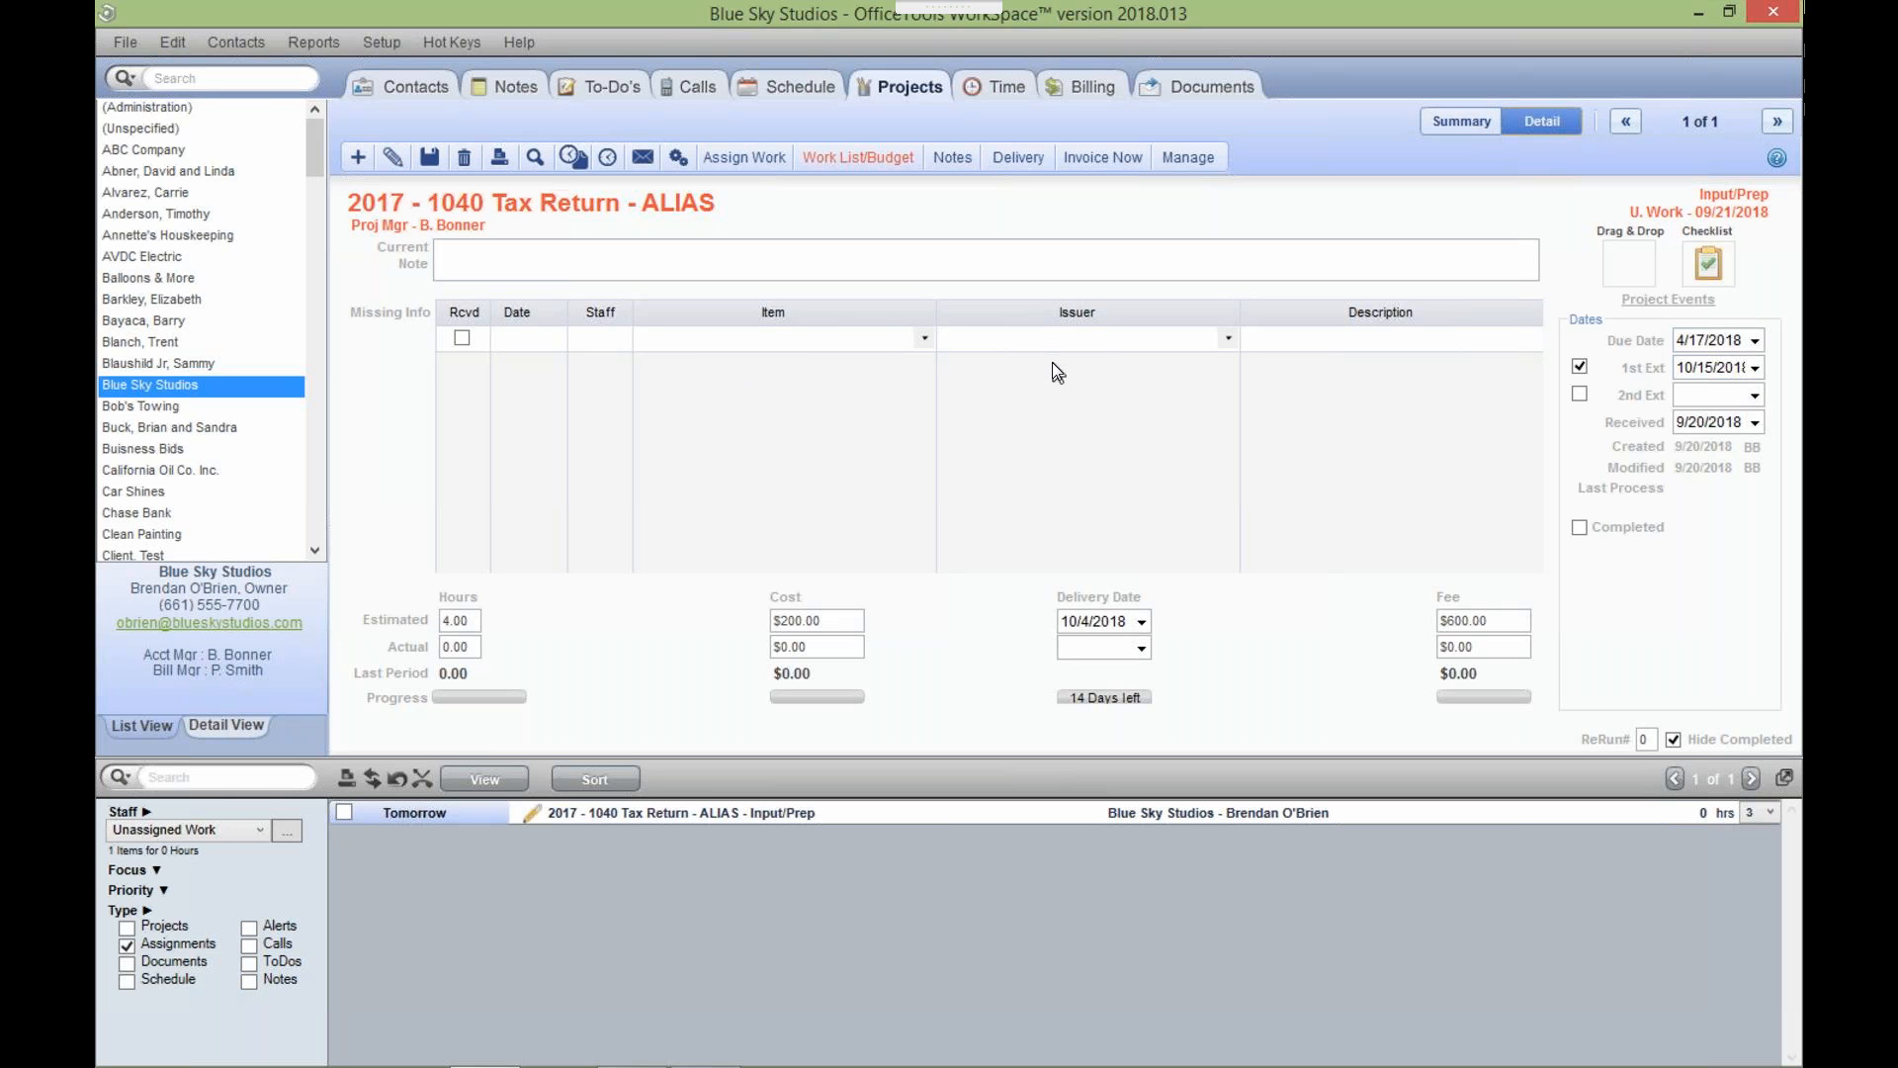
left_click(1388, 346)
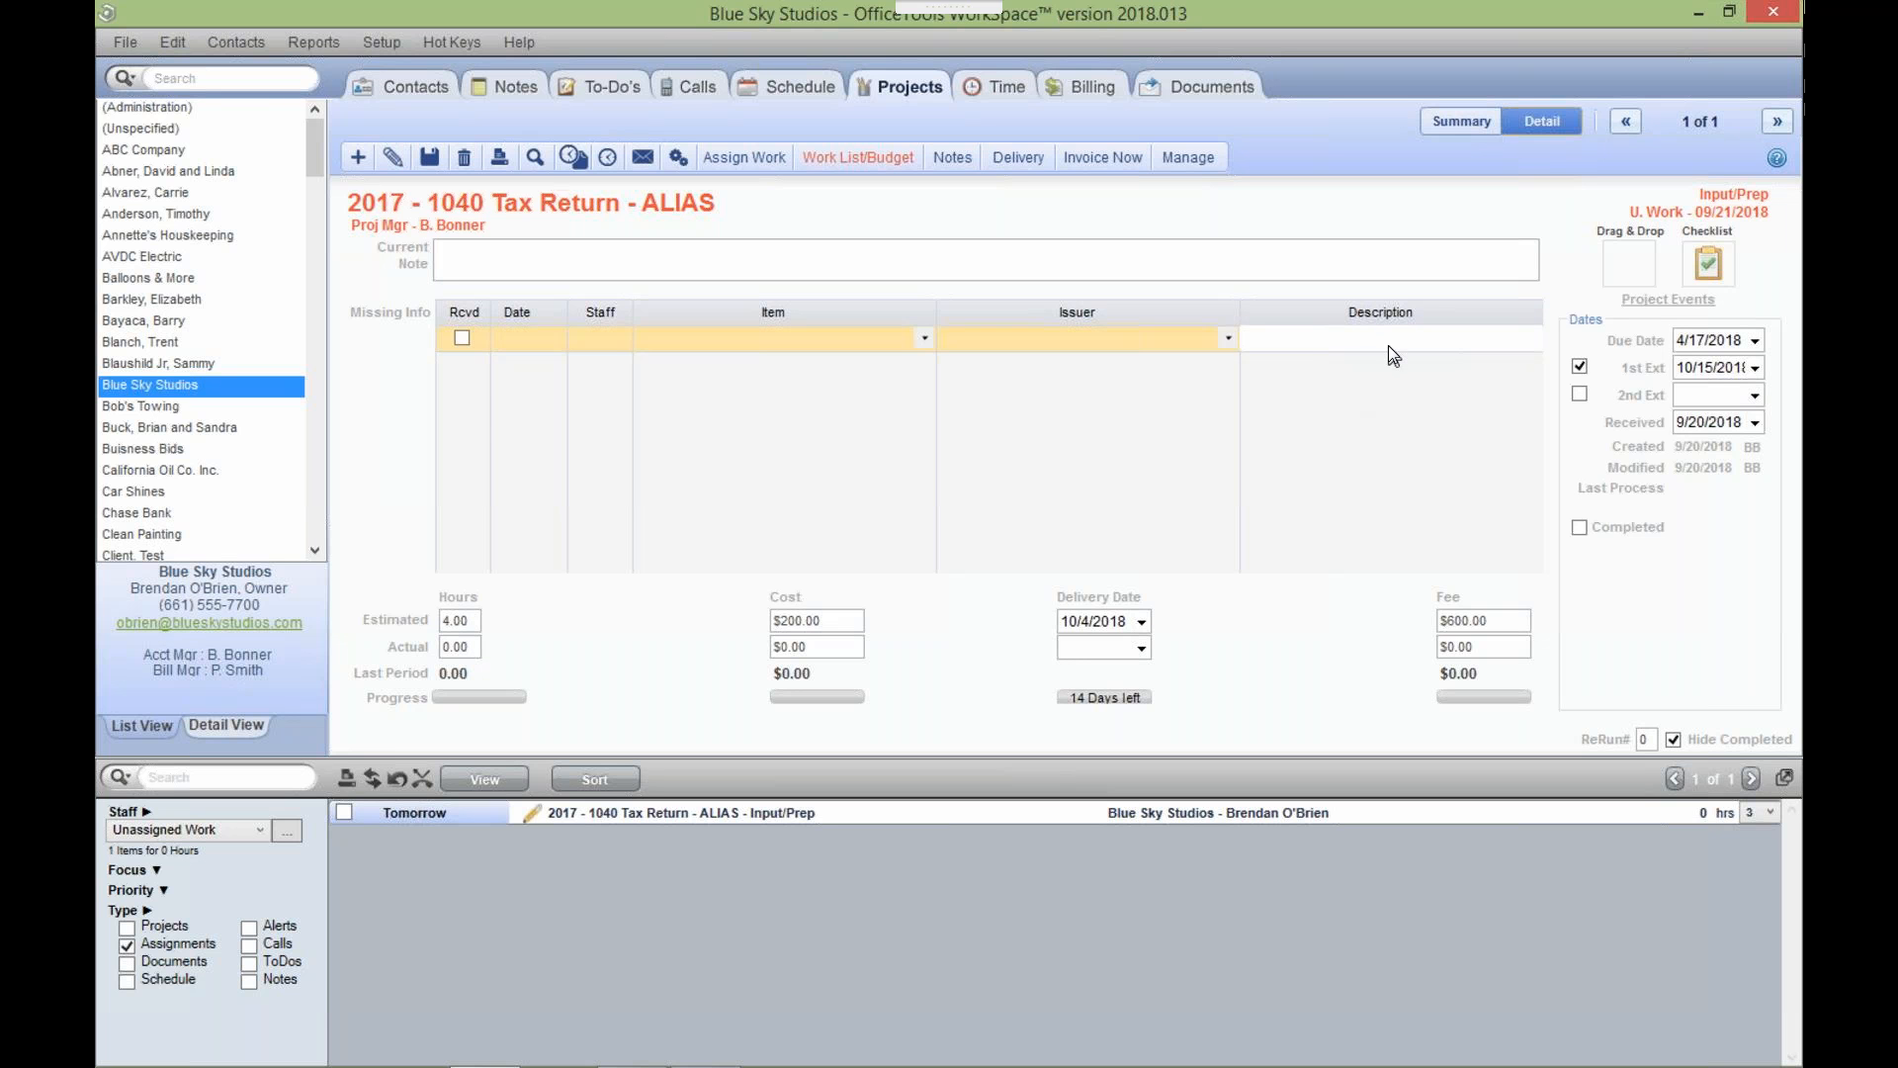
type("W2 - Walmart")
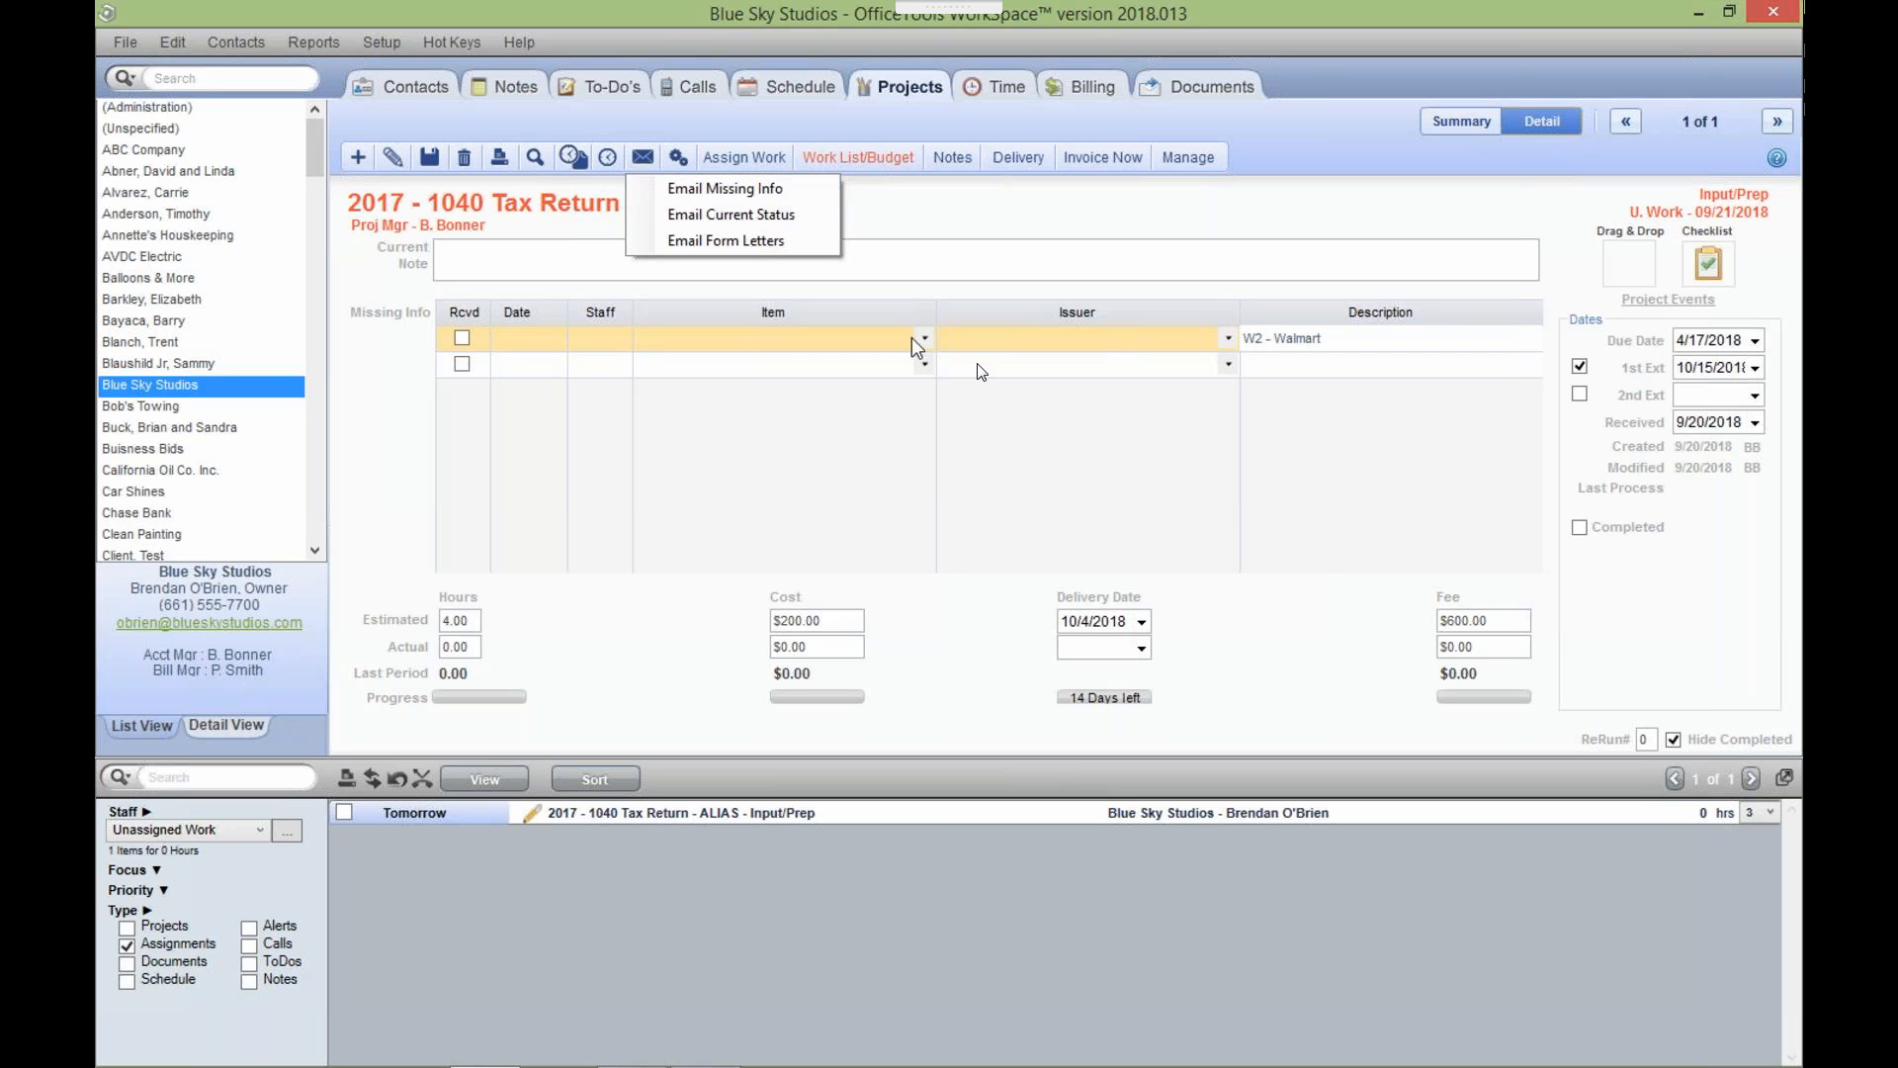
left_click(981, 441)
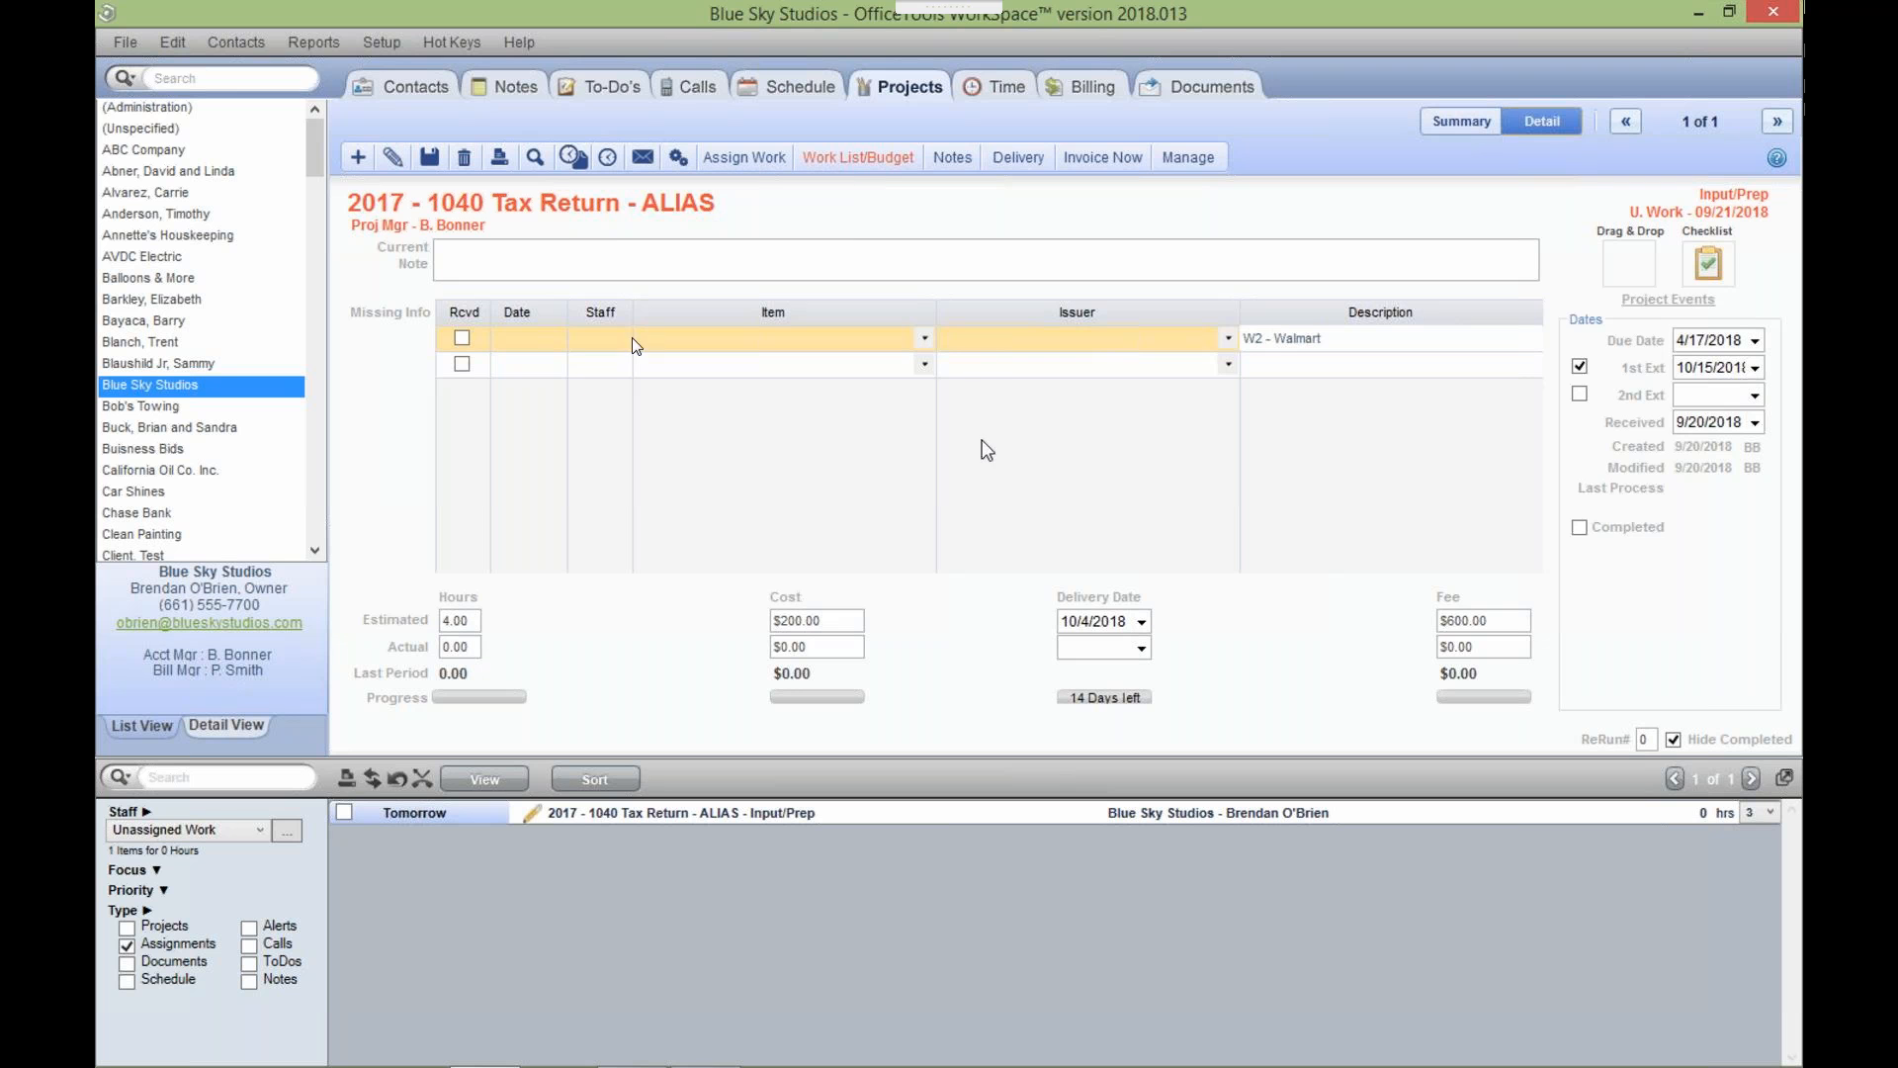
left_click(392, 41)
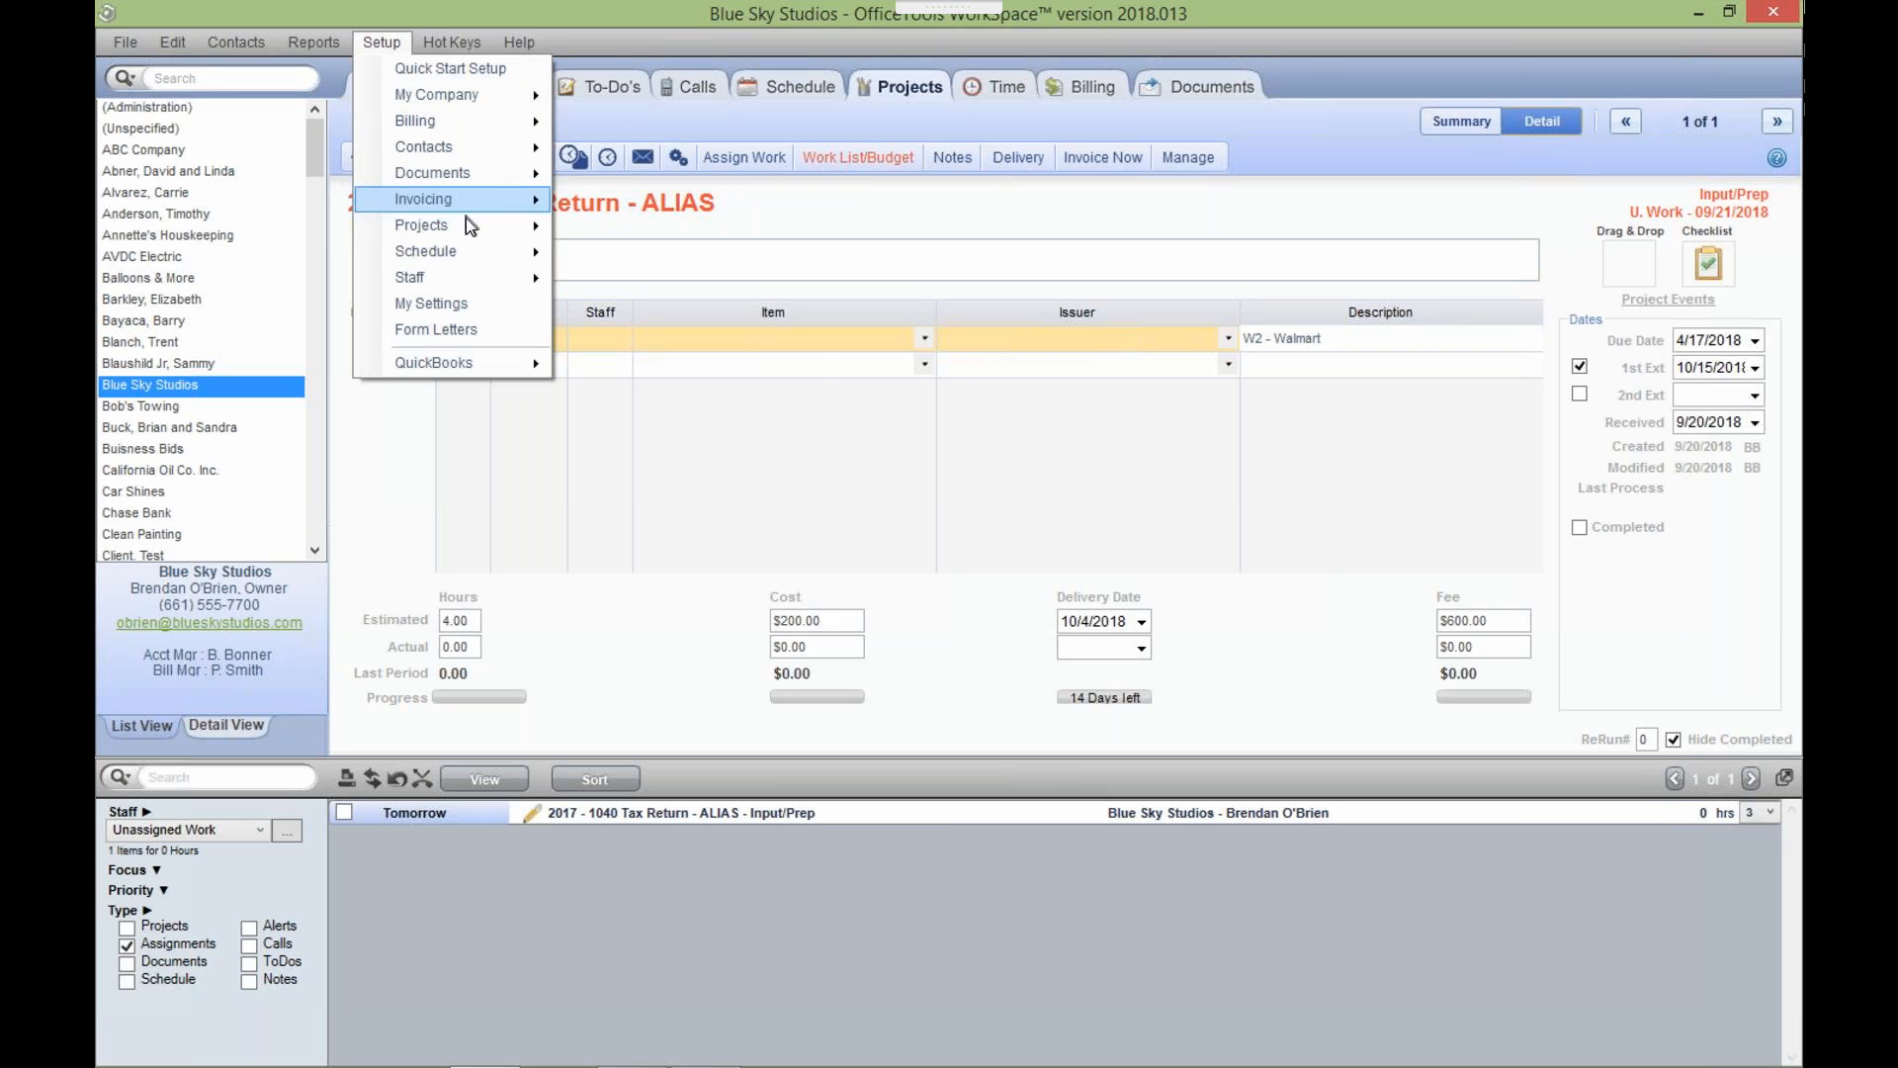
mouse_move(543, 230)
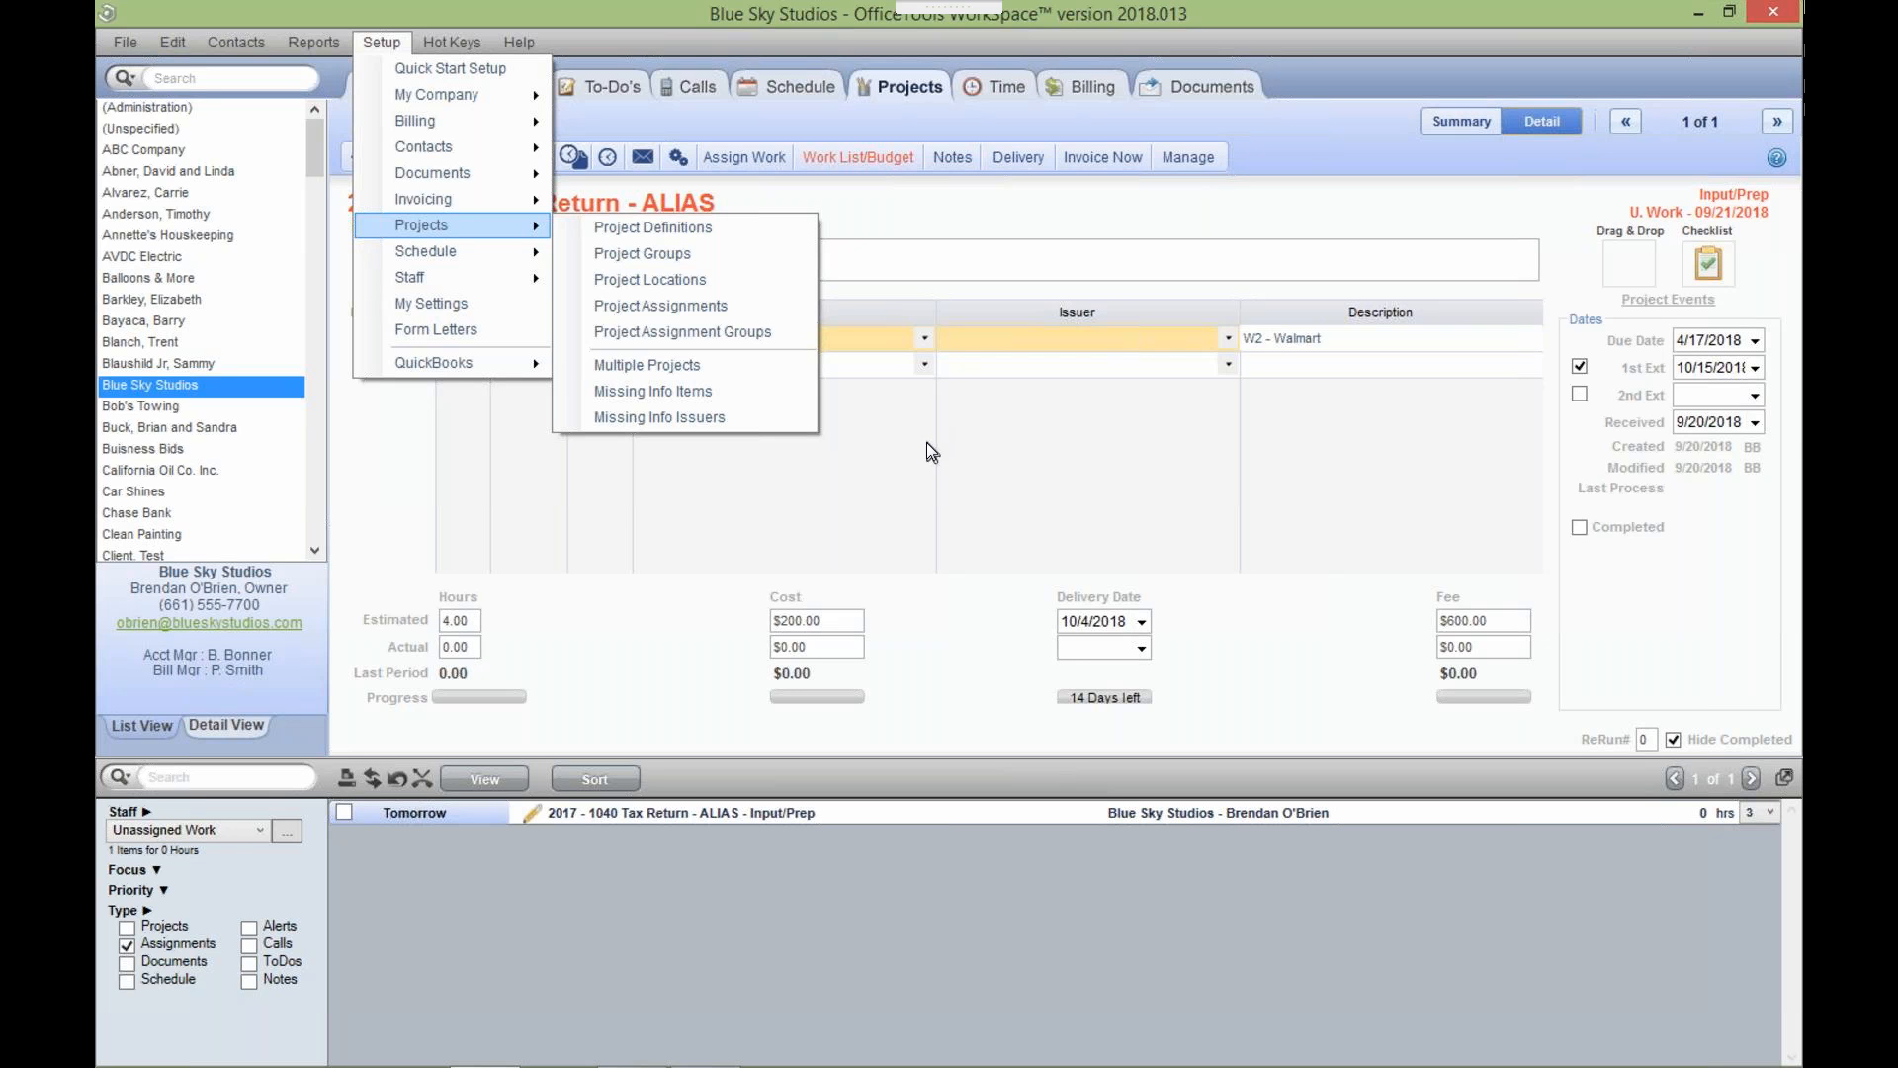
left_click(995, 528)
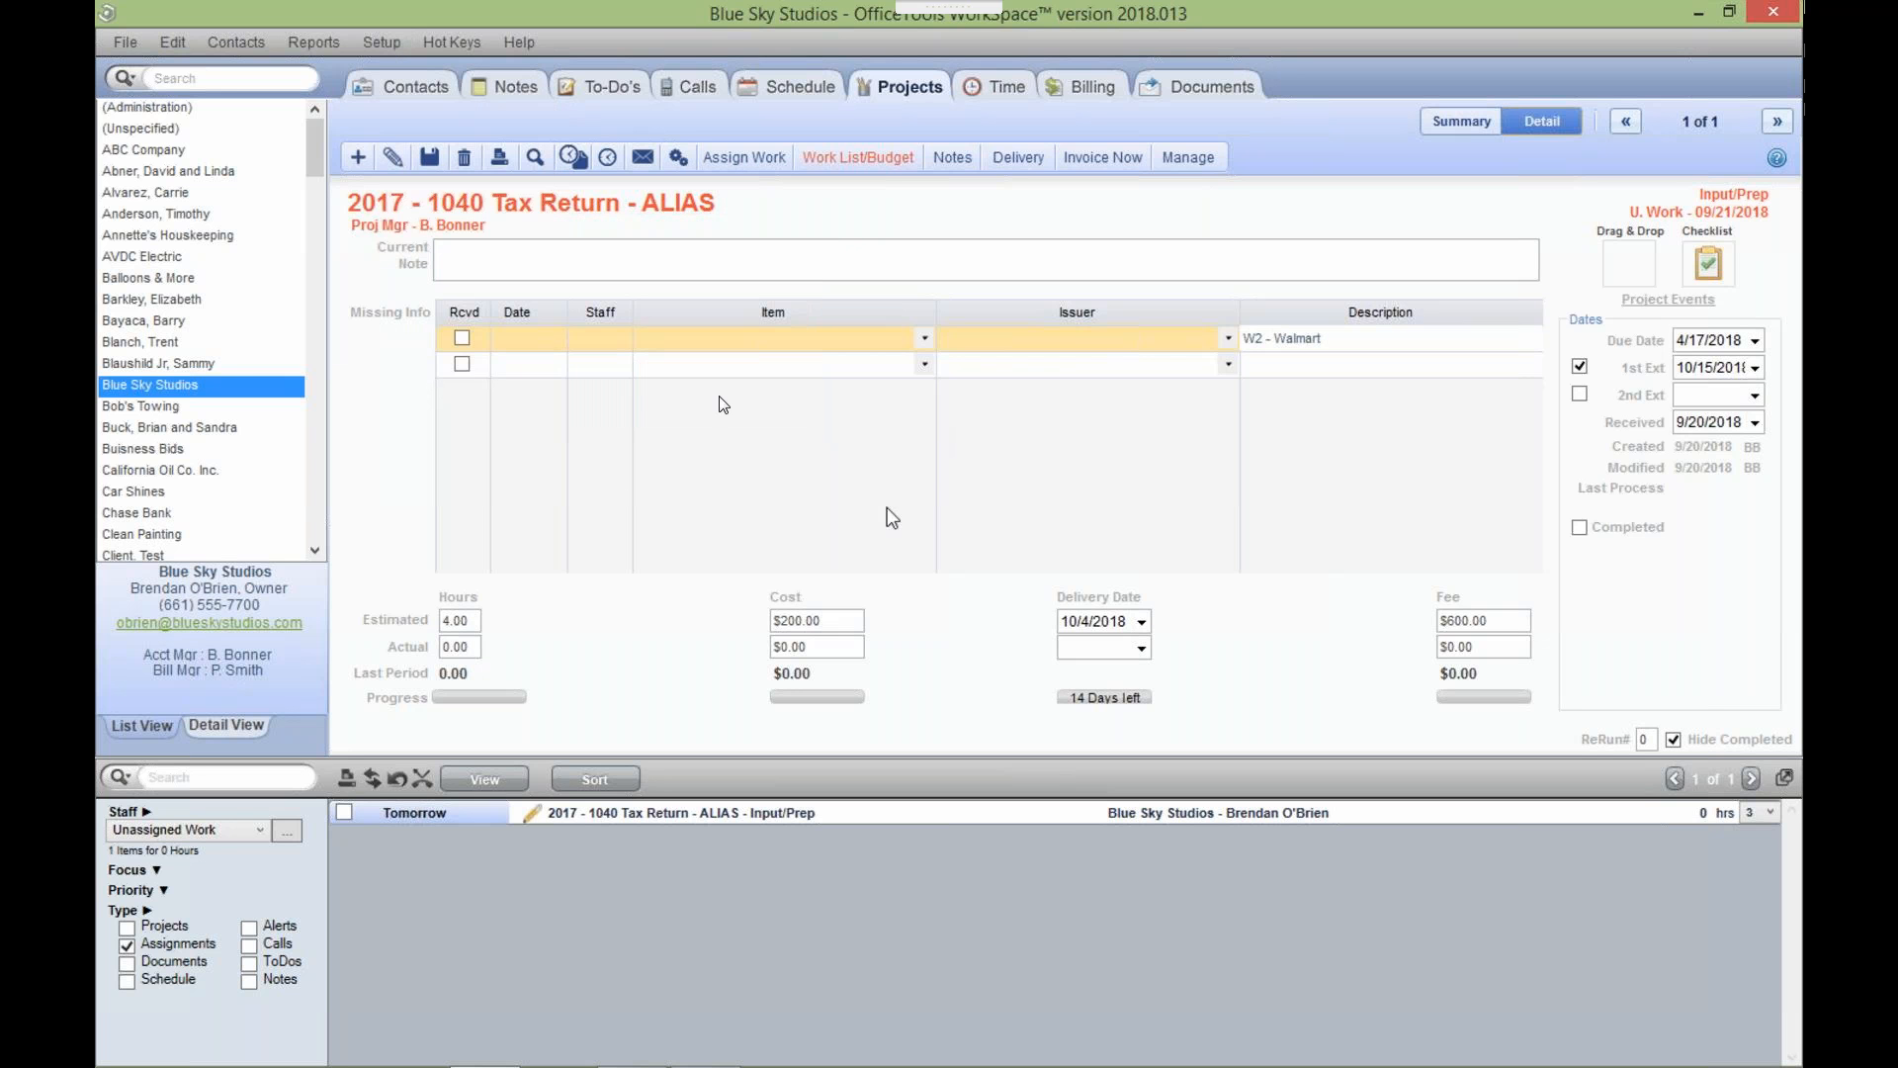
Open My Company Information & Settings from the Setup menu.
left_click(405, 44)
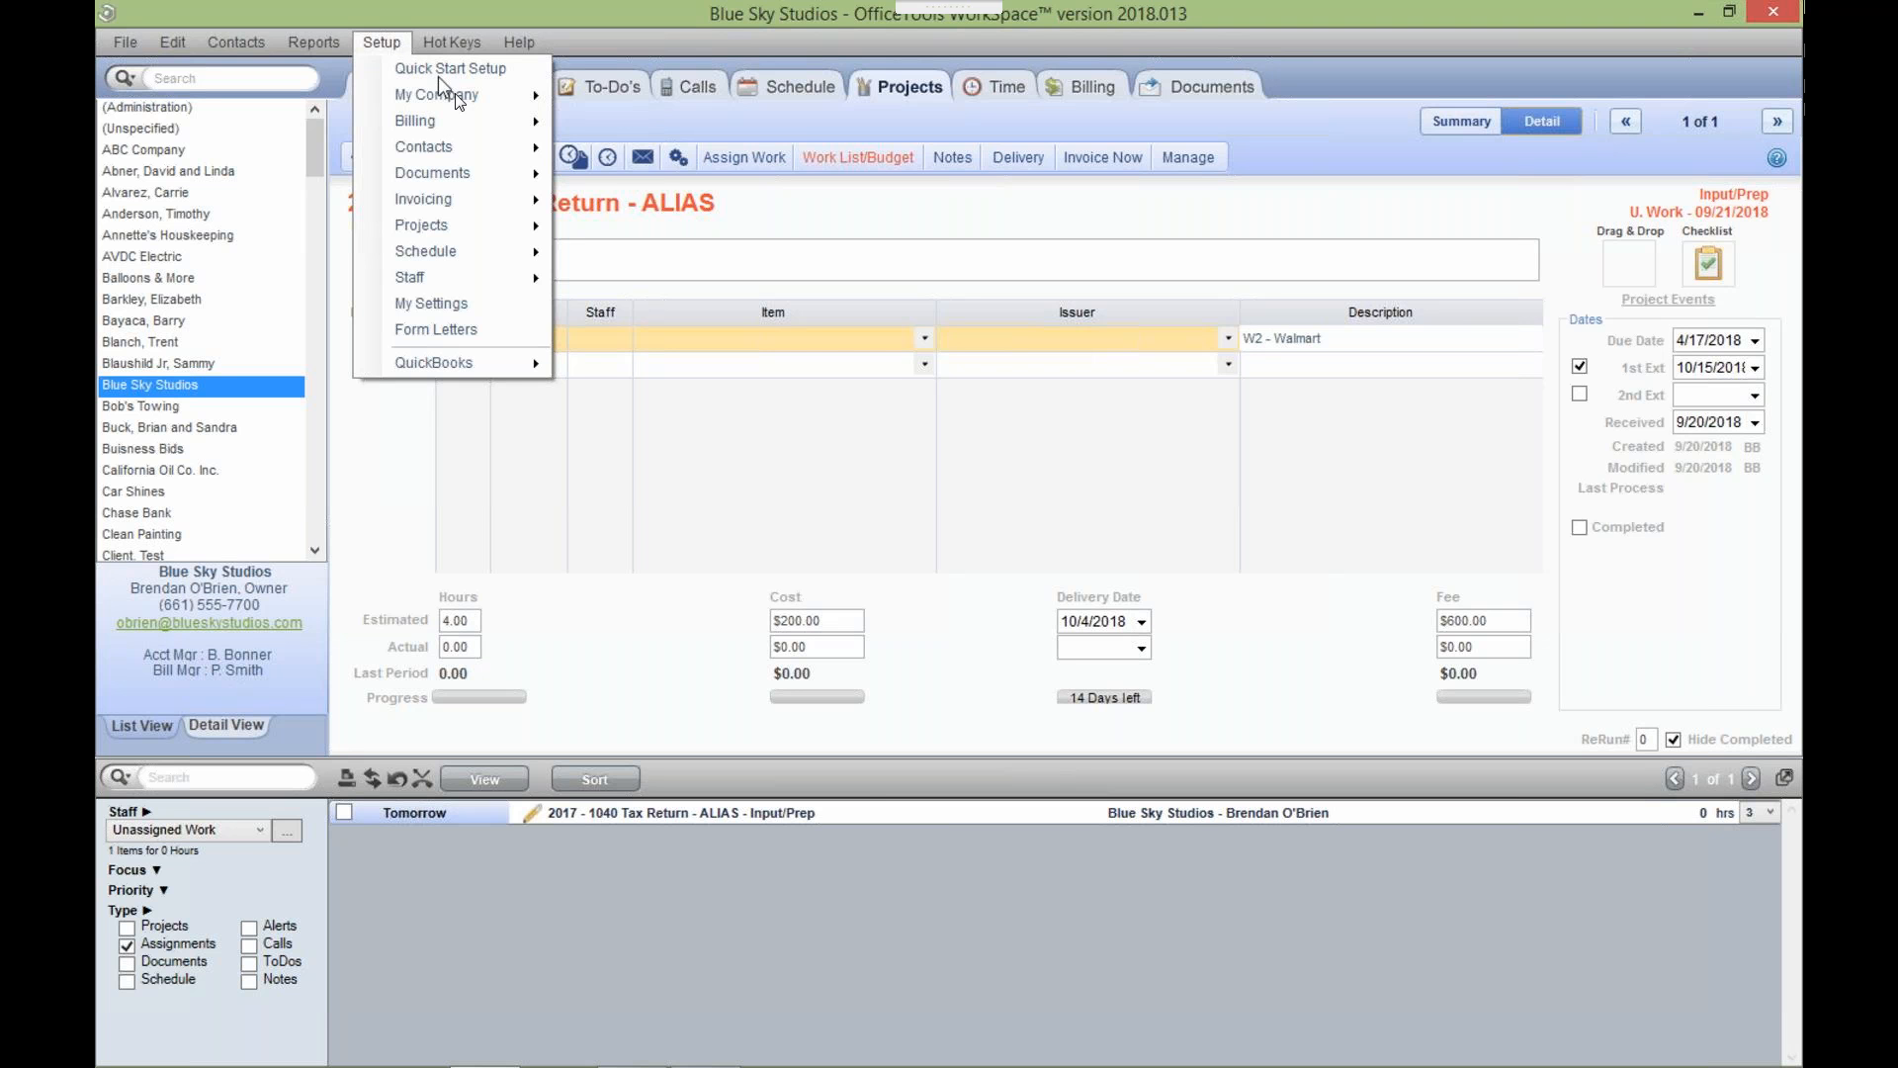
mouse_move(454, 94)
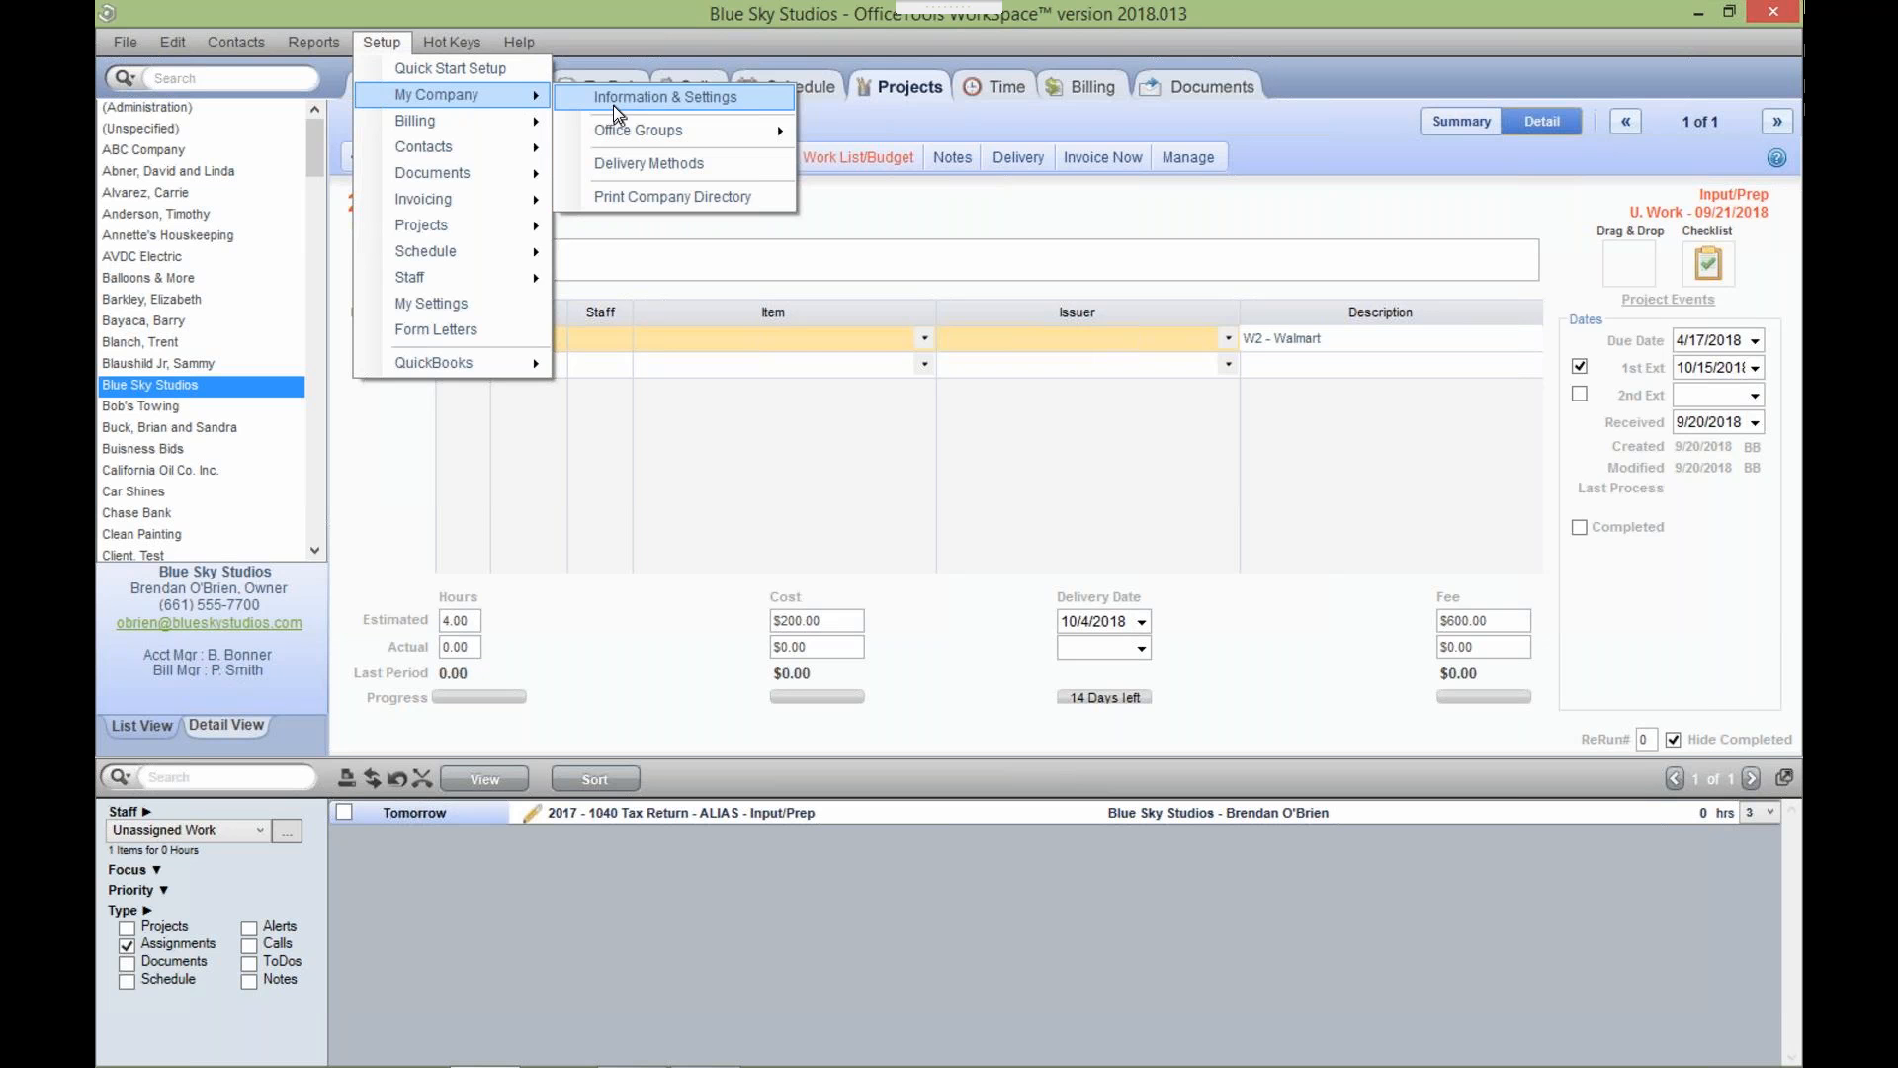
left_click(613, 99)
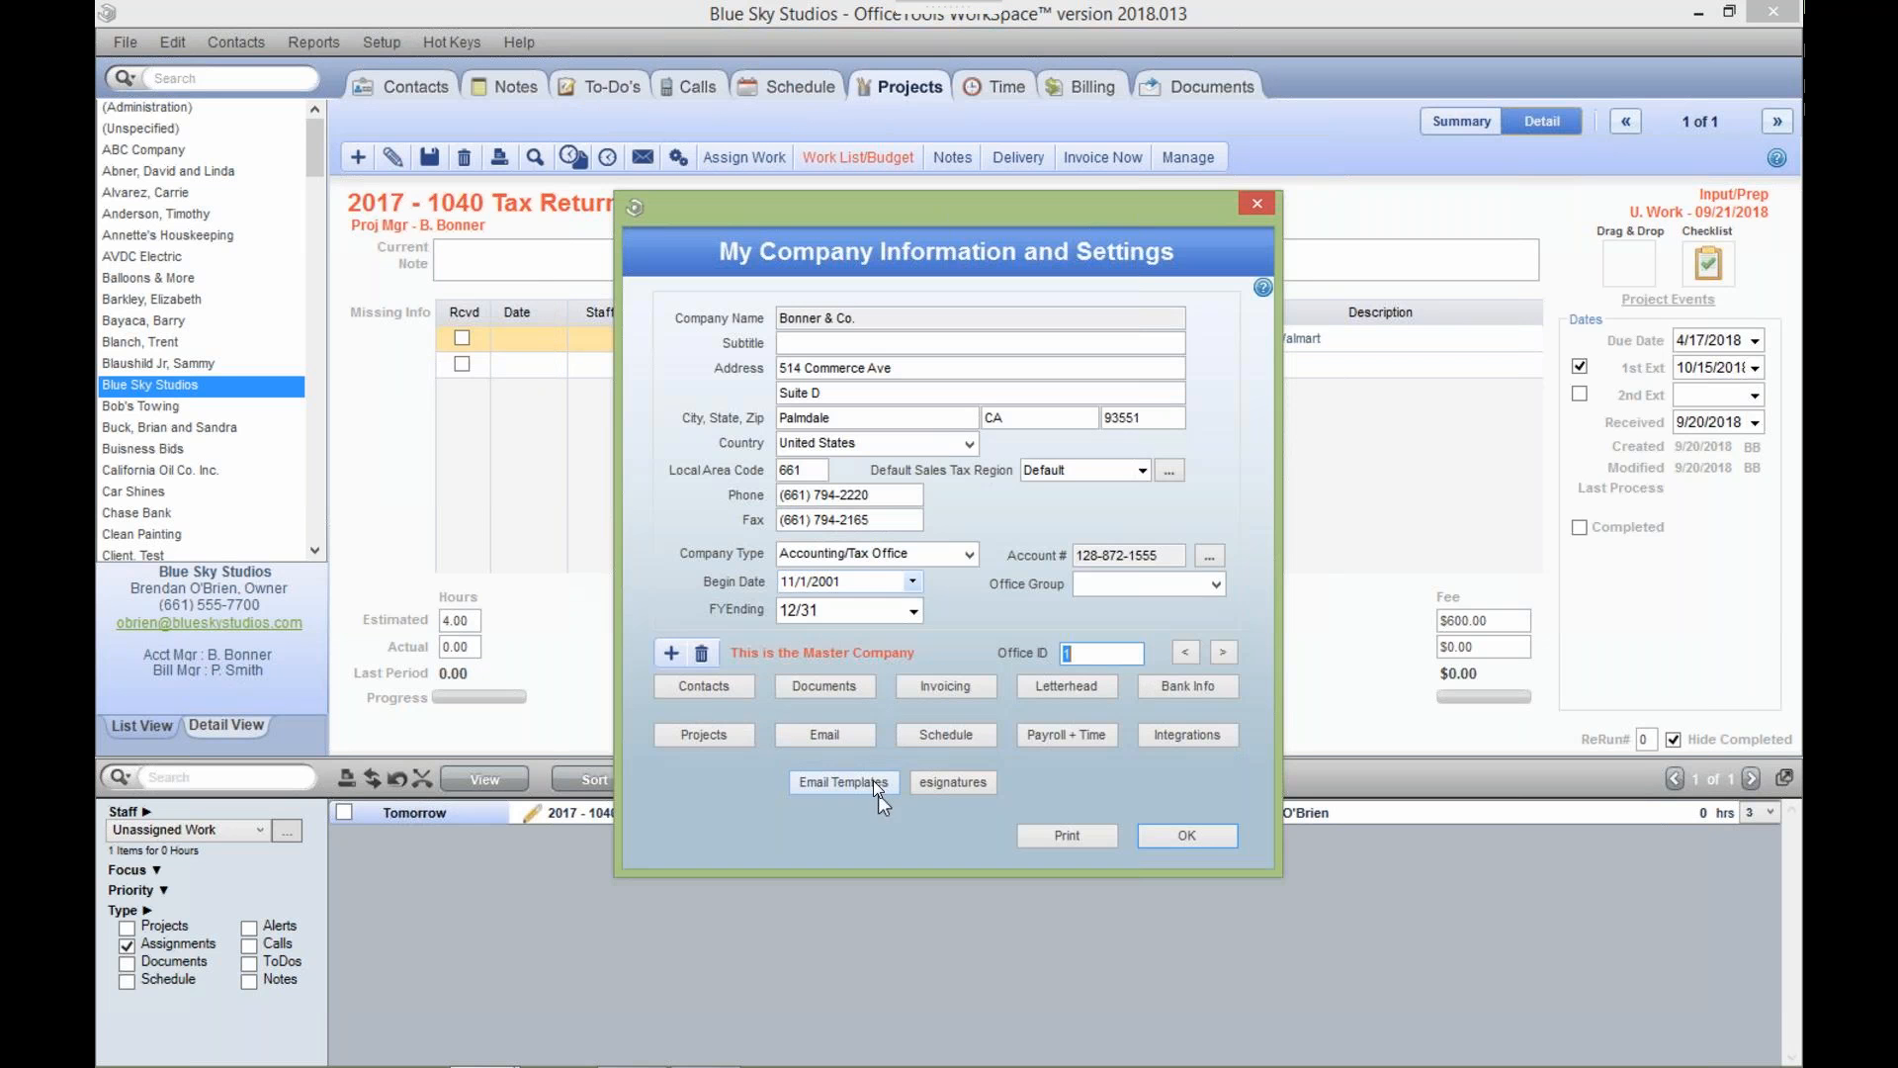
left_click(869, 778)
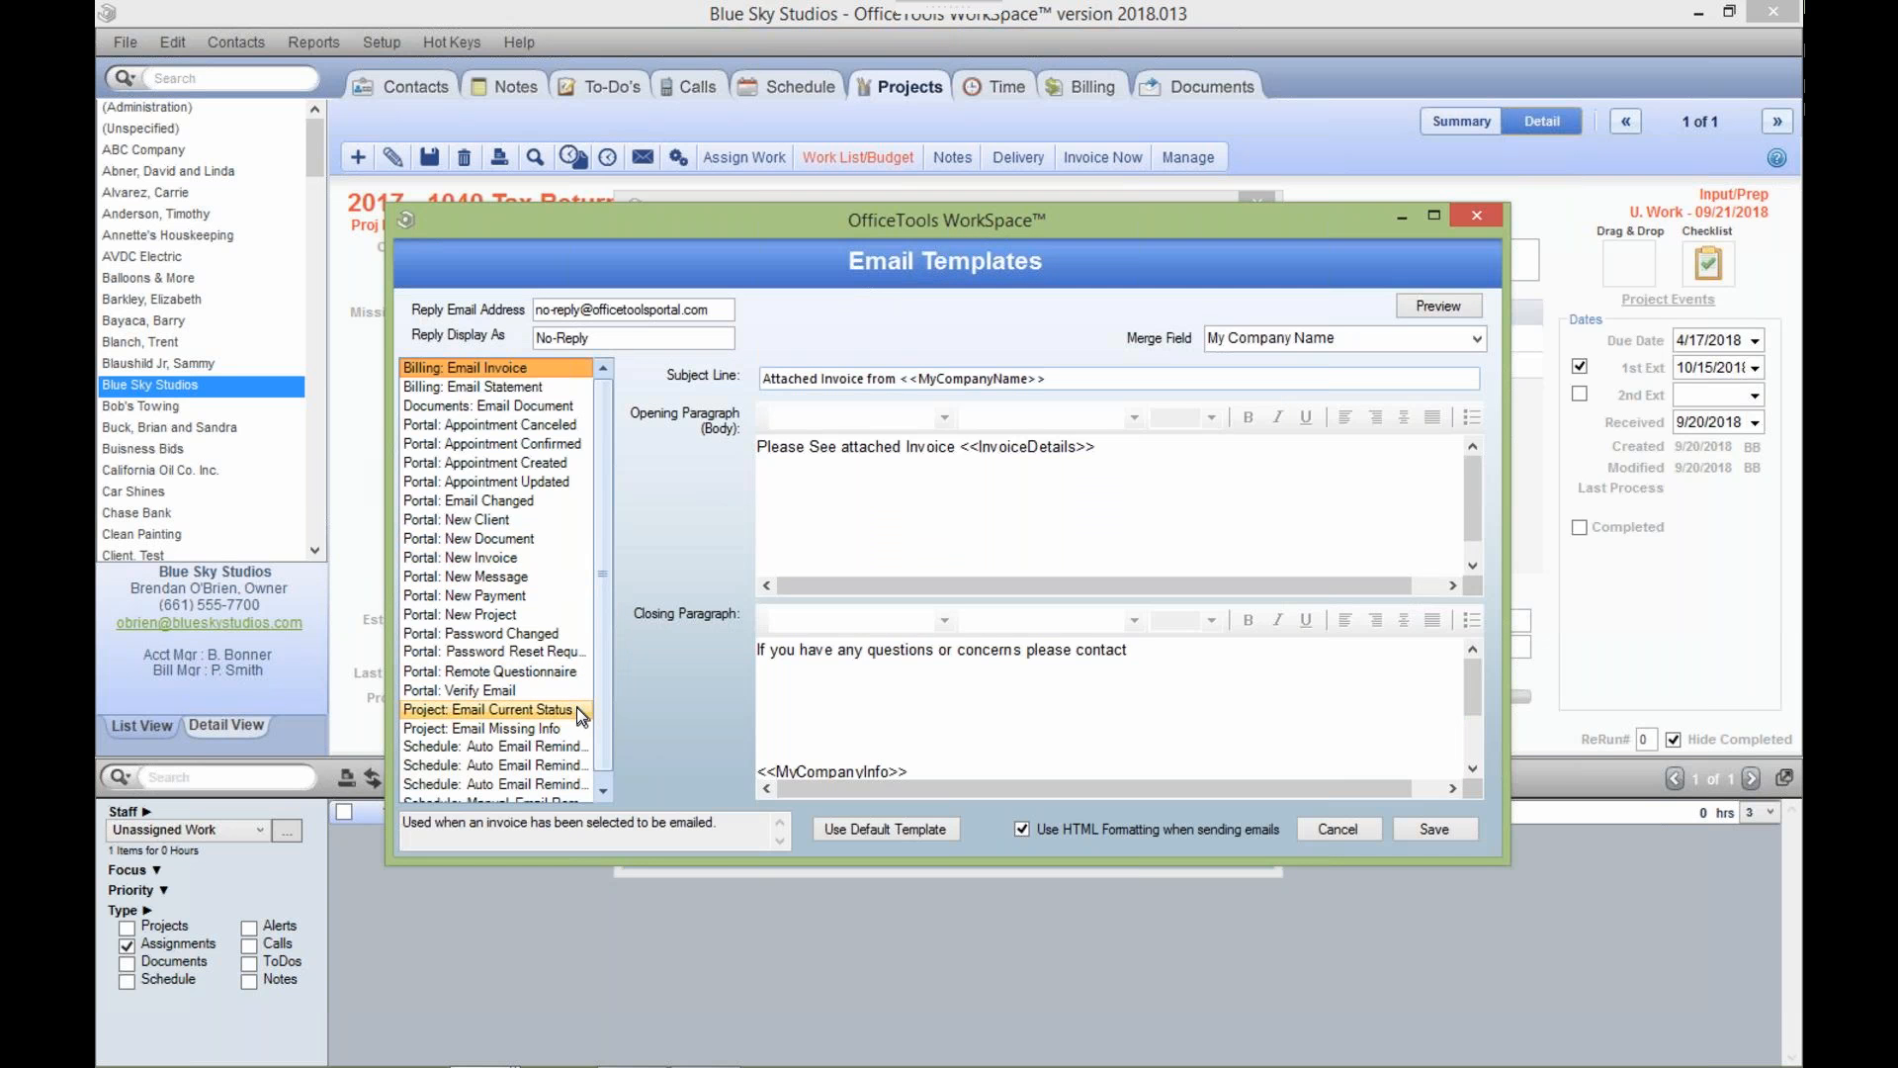
left_click(543, 729)
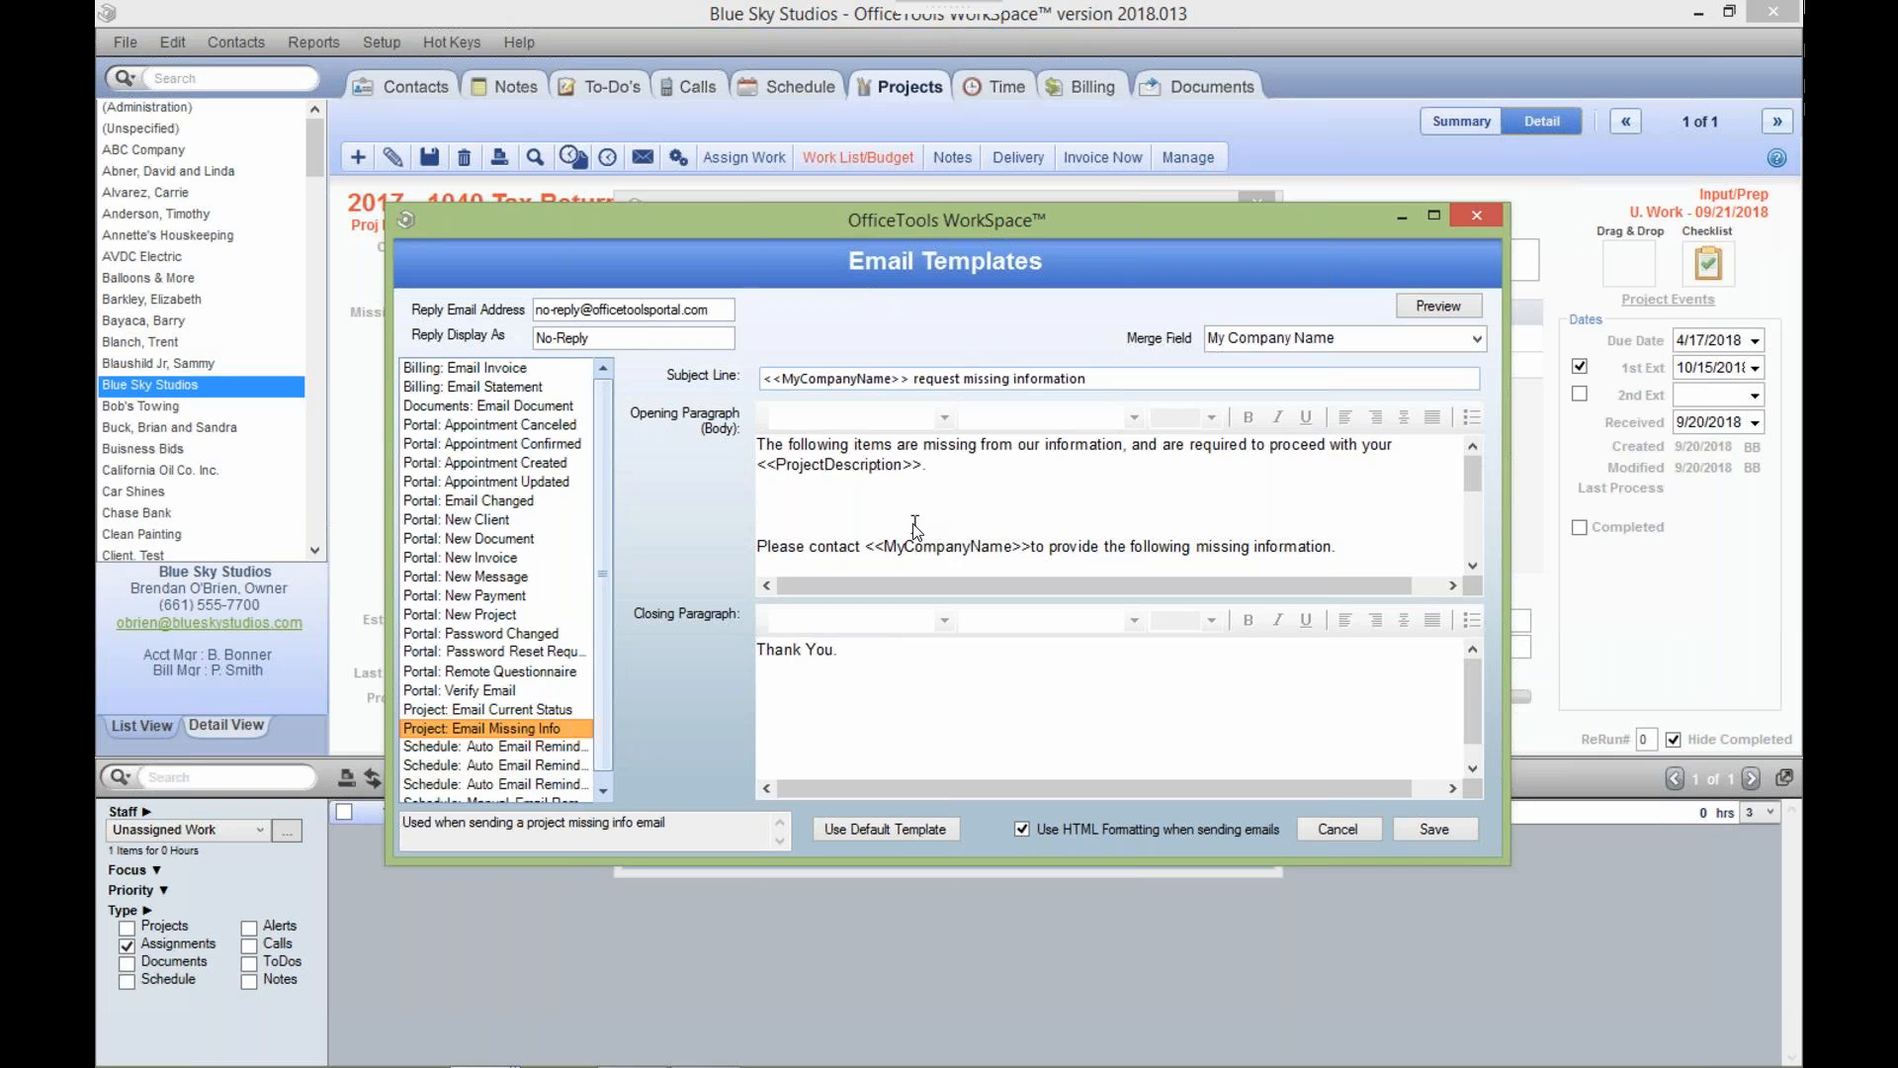
left_click(1481, 219)
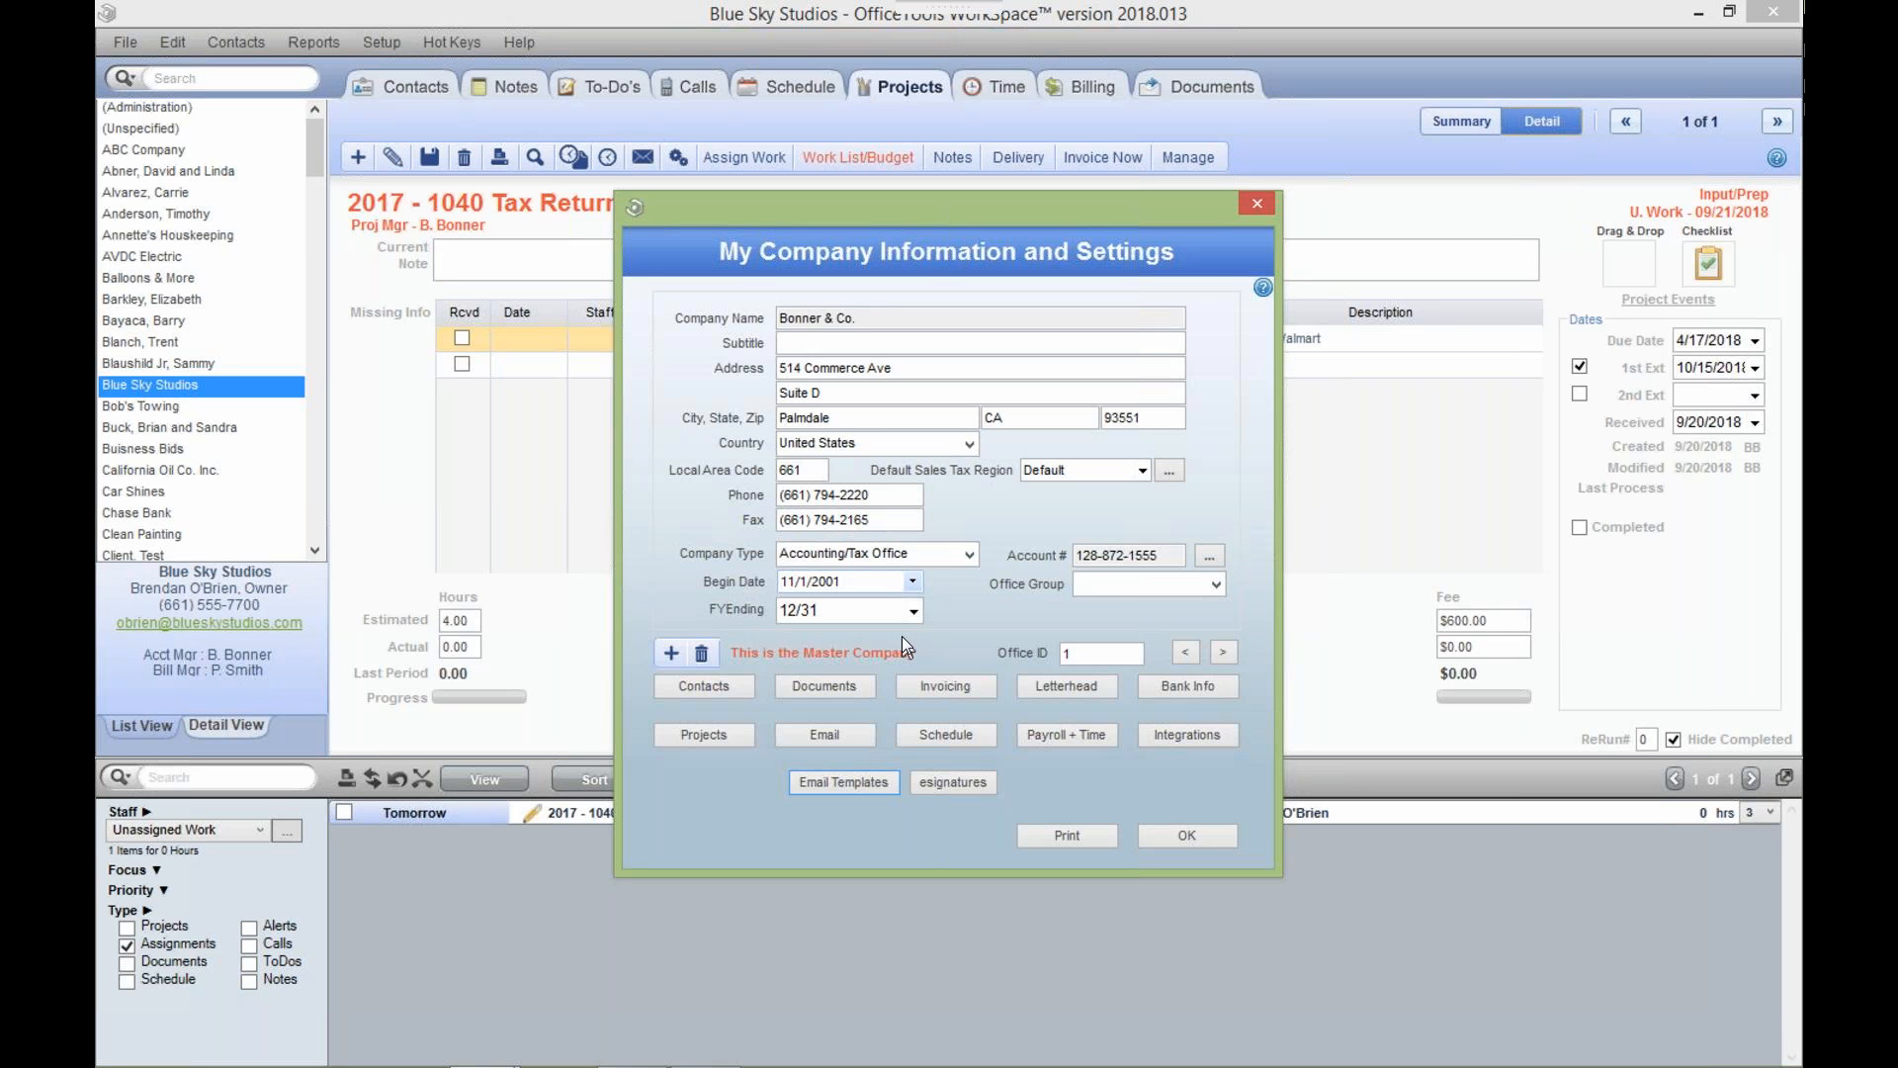
left_click(1252, 202)
Reopen My Company Information & Settings and go to its Project Settings.
left_click(368, 37)
mouse_move(534, 99)
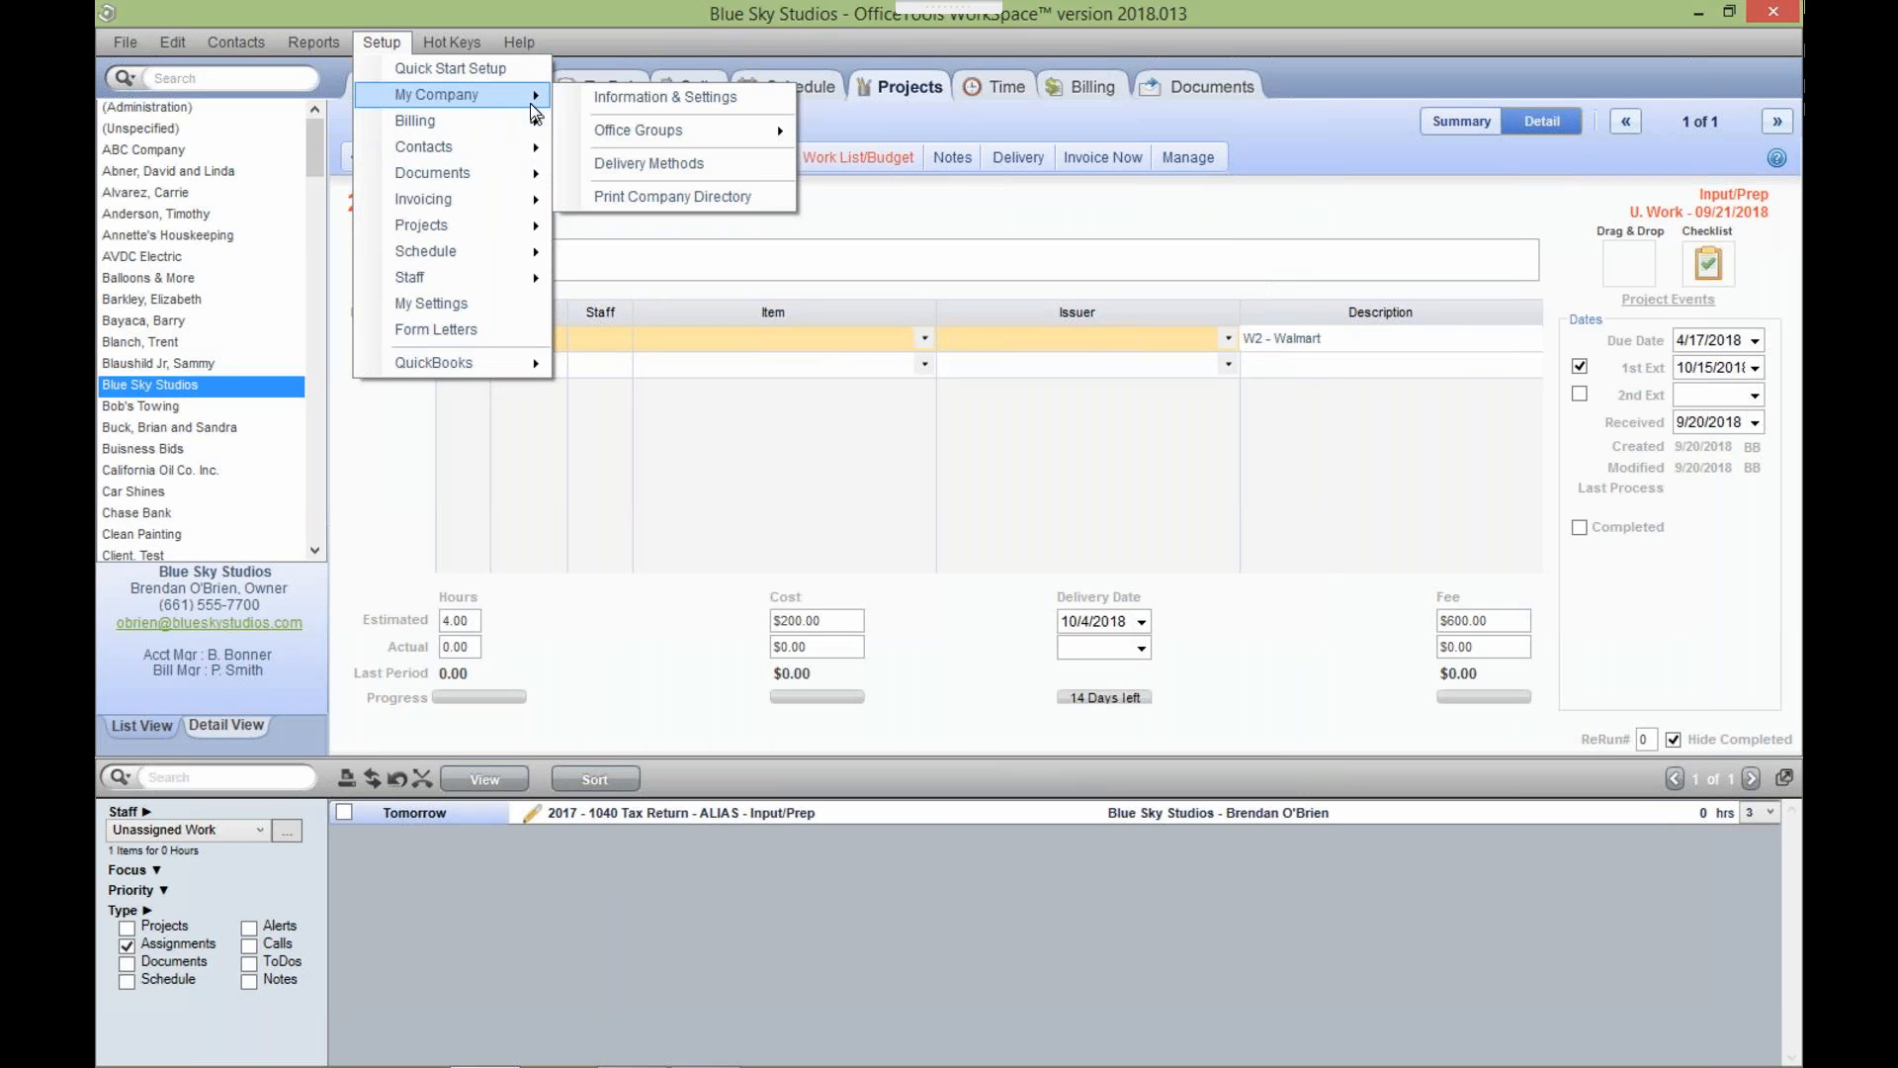
left_click(609, 100)
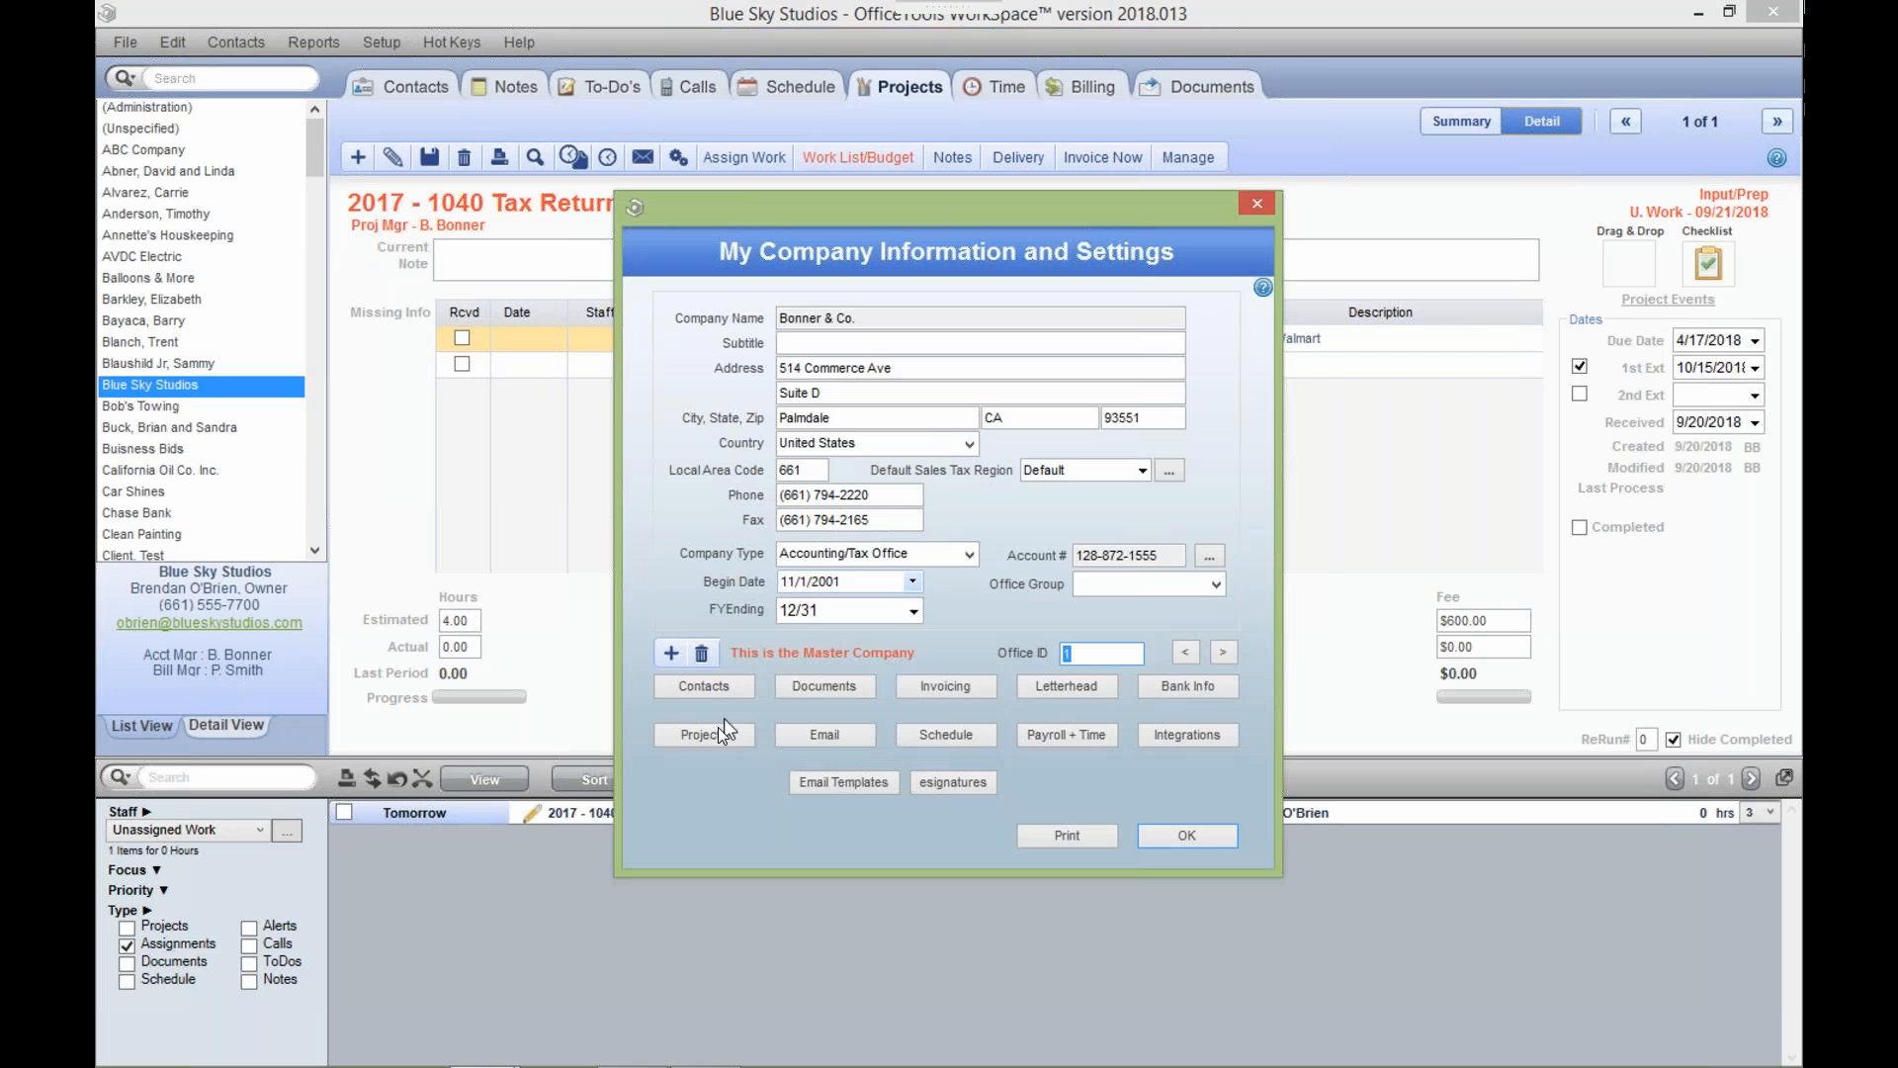
left_click(743, 732)
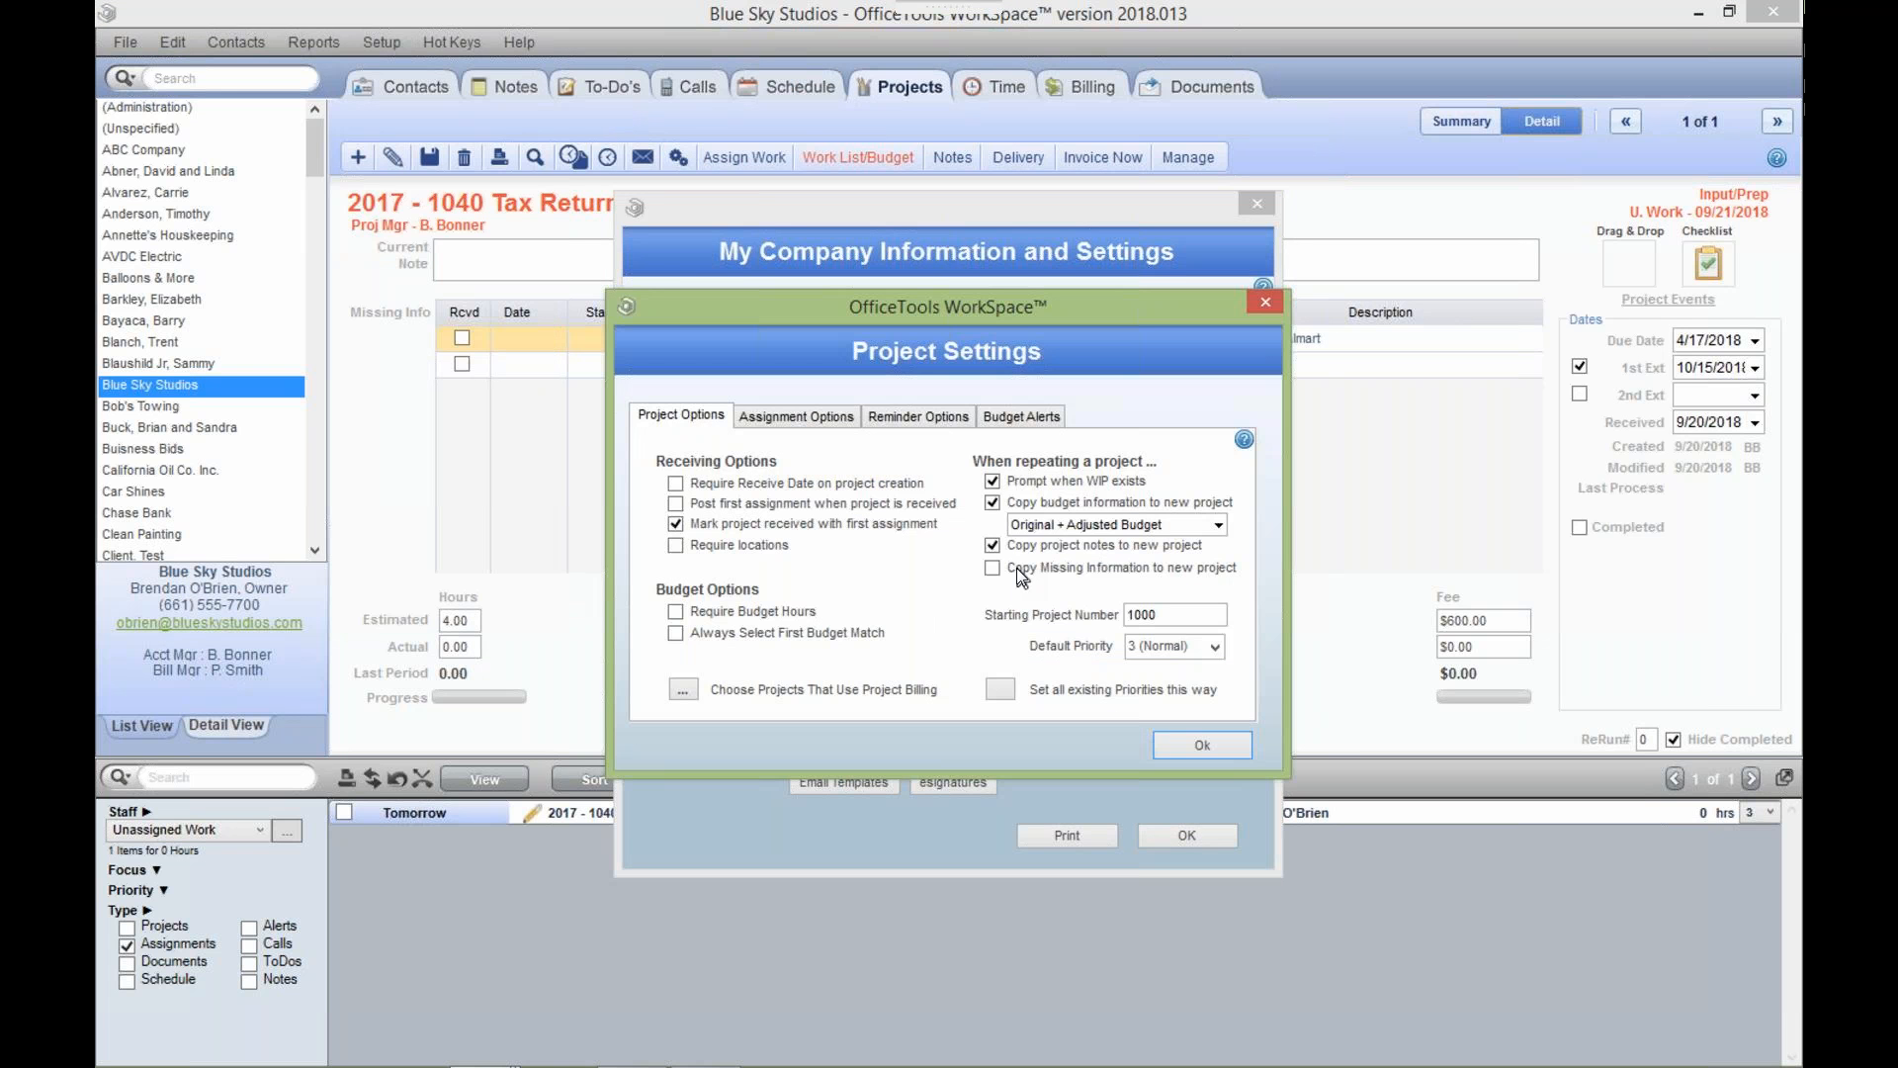
mouse_move(1019, 569)
Confirm Project Settings, decline creating assignment groups, and close the company settings.
left_click(1191, 743)
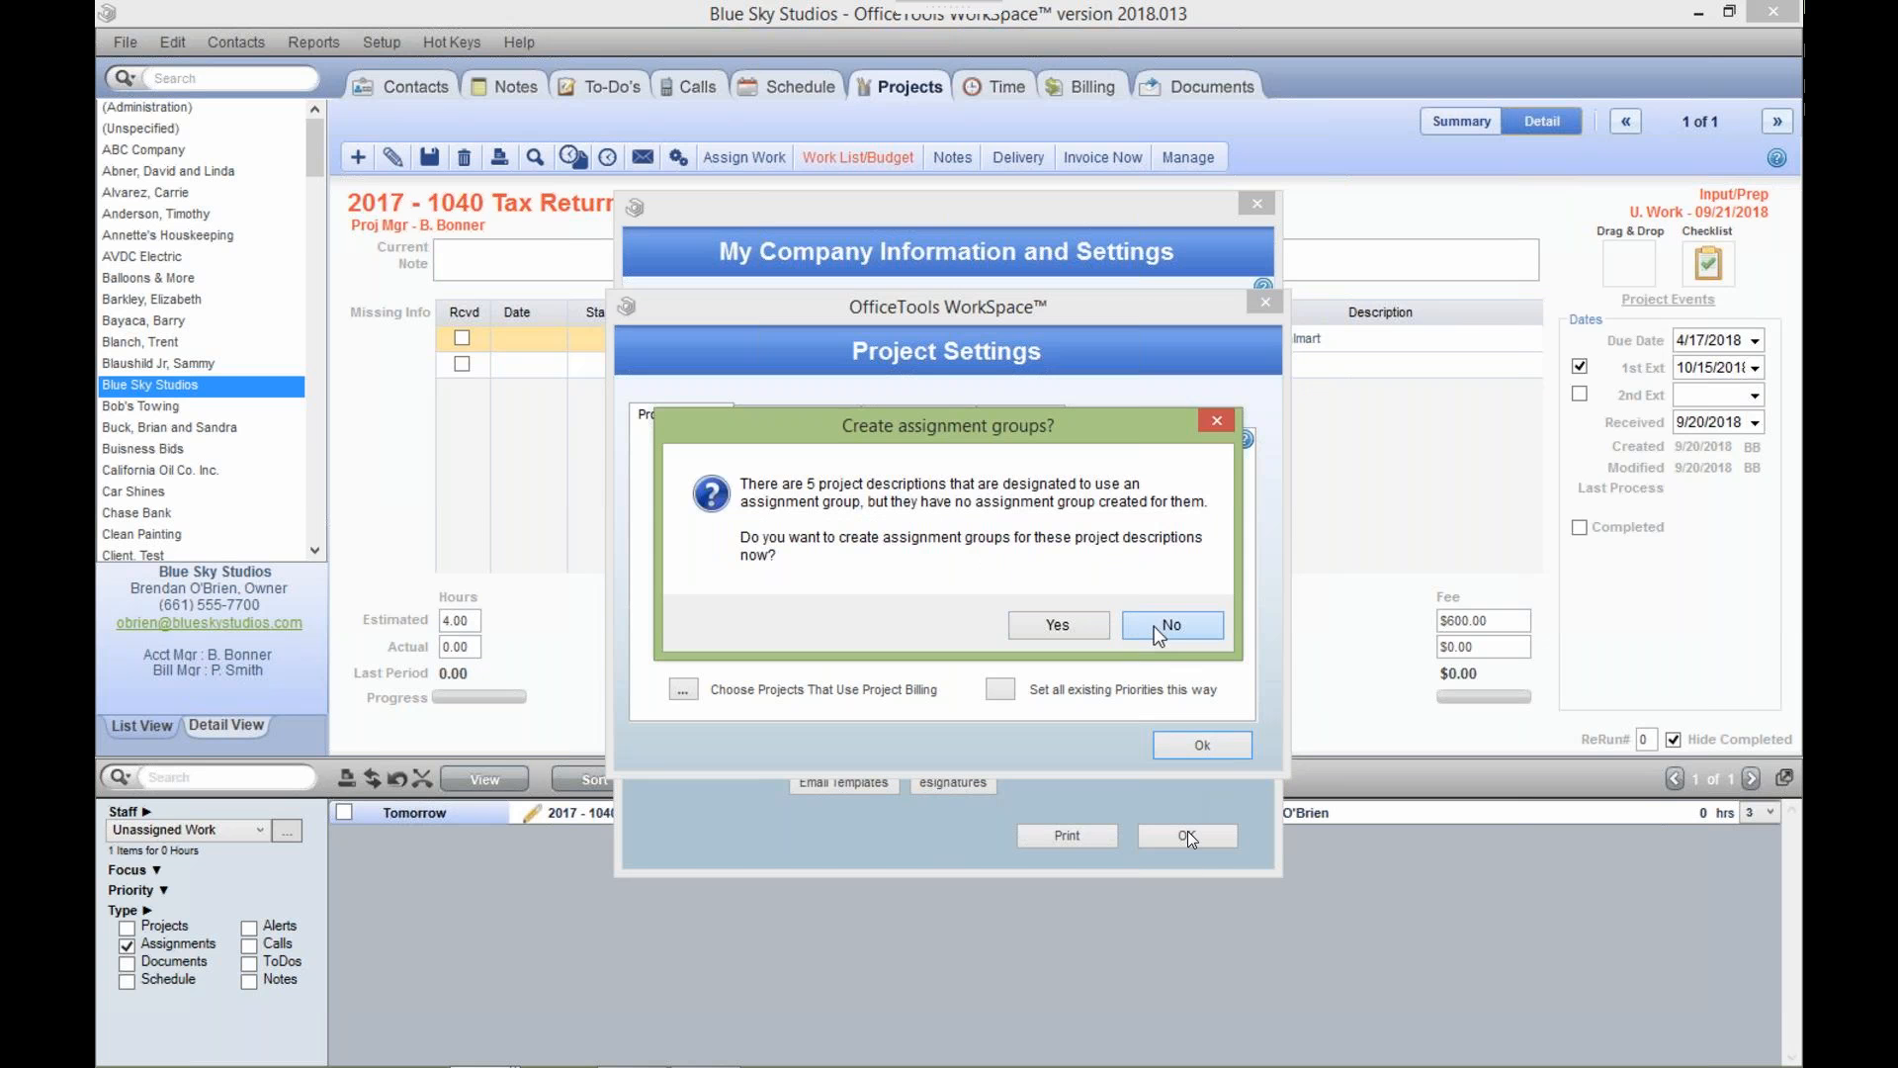
left_click(1156, 626)
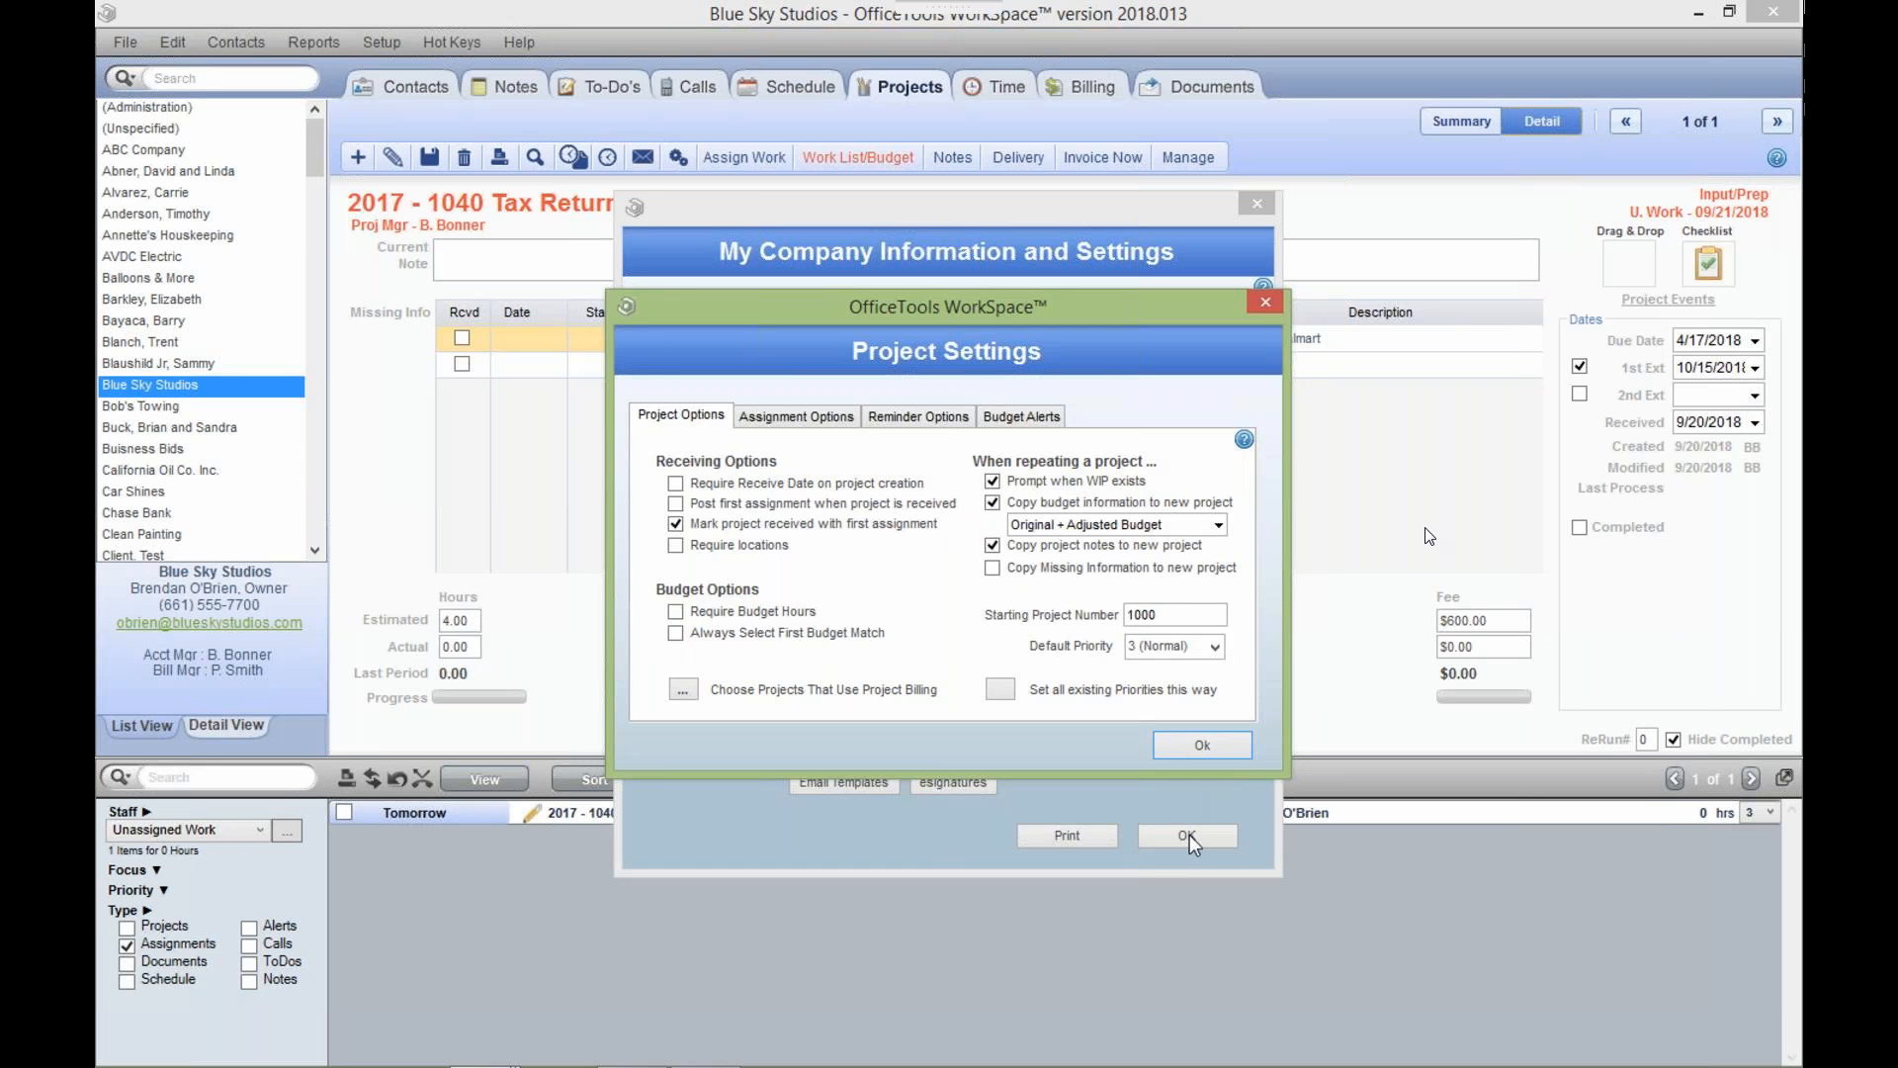
left_click(1189, 834)
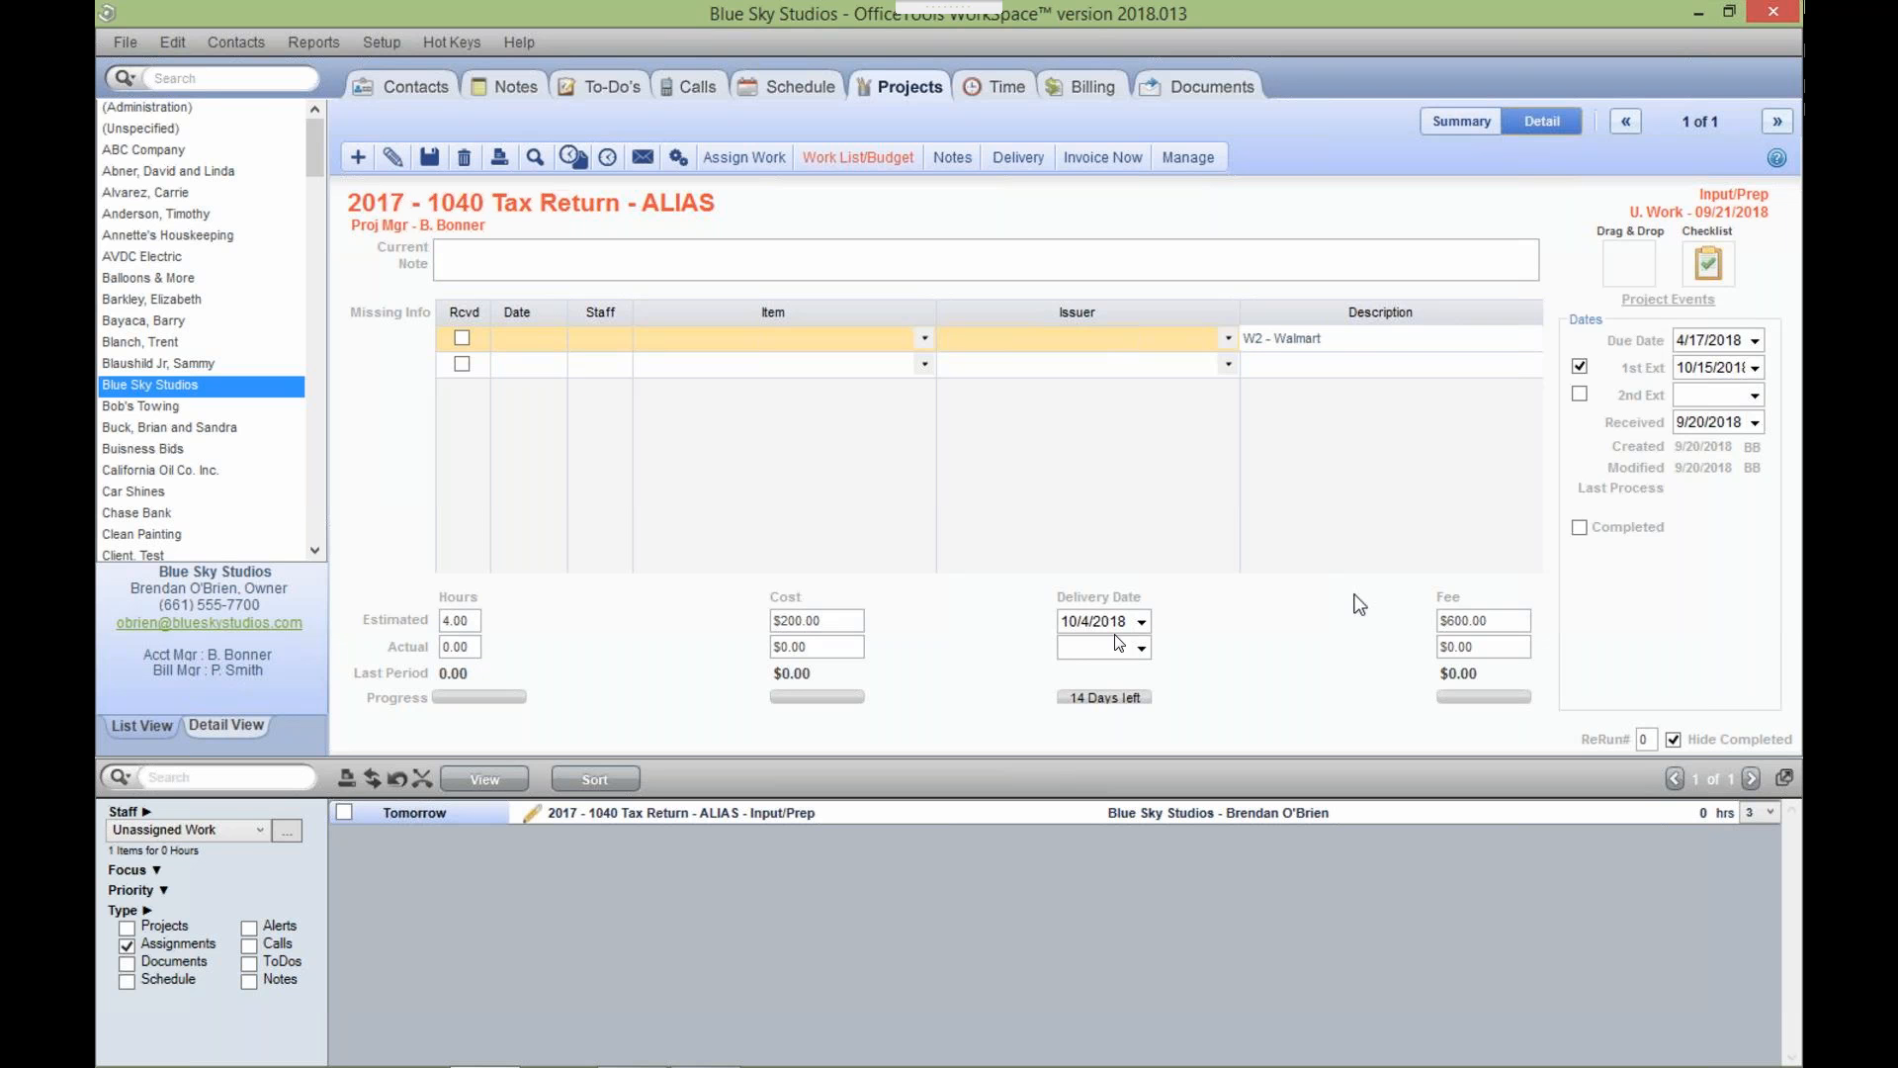
Commit the 'W2 - Walmart' missing-info description and check the $200.00 estimated cost and $600.00 fee.
left_click(825, 626)
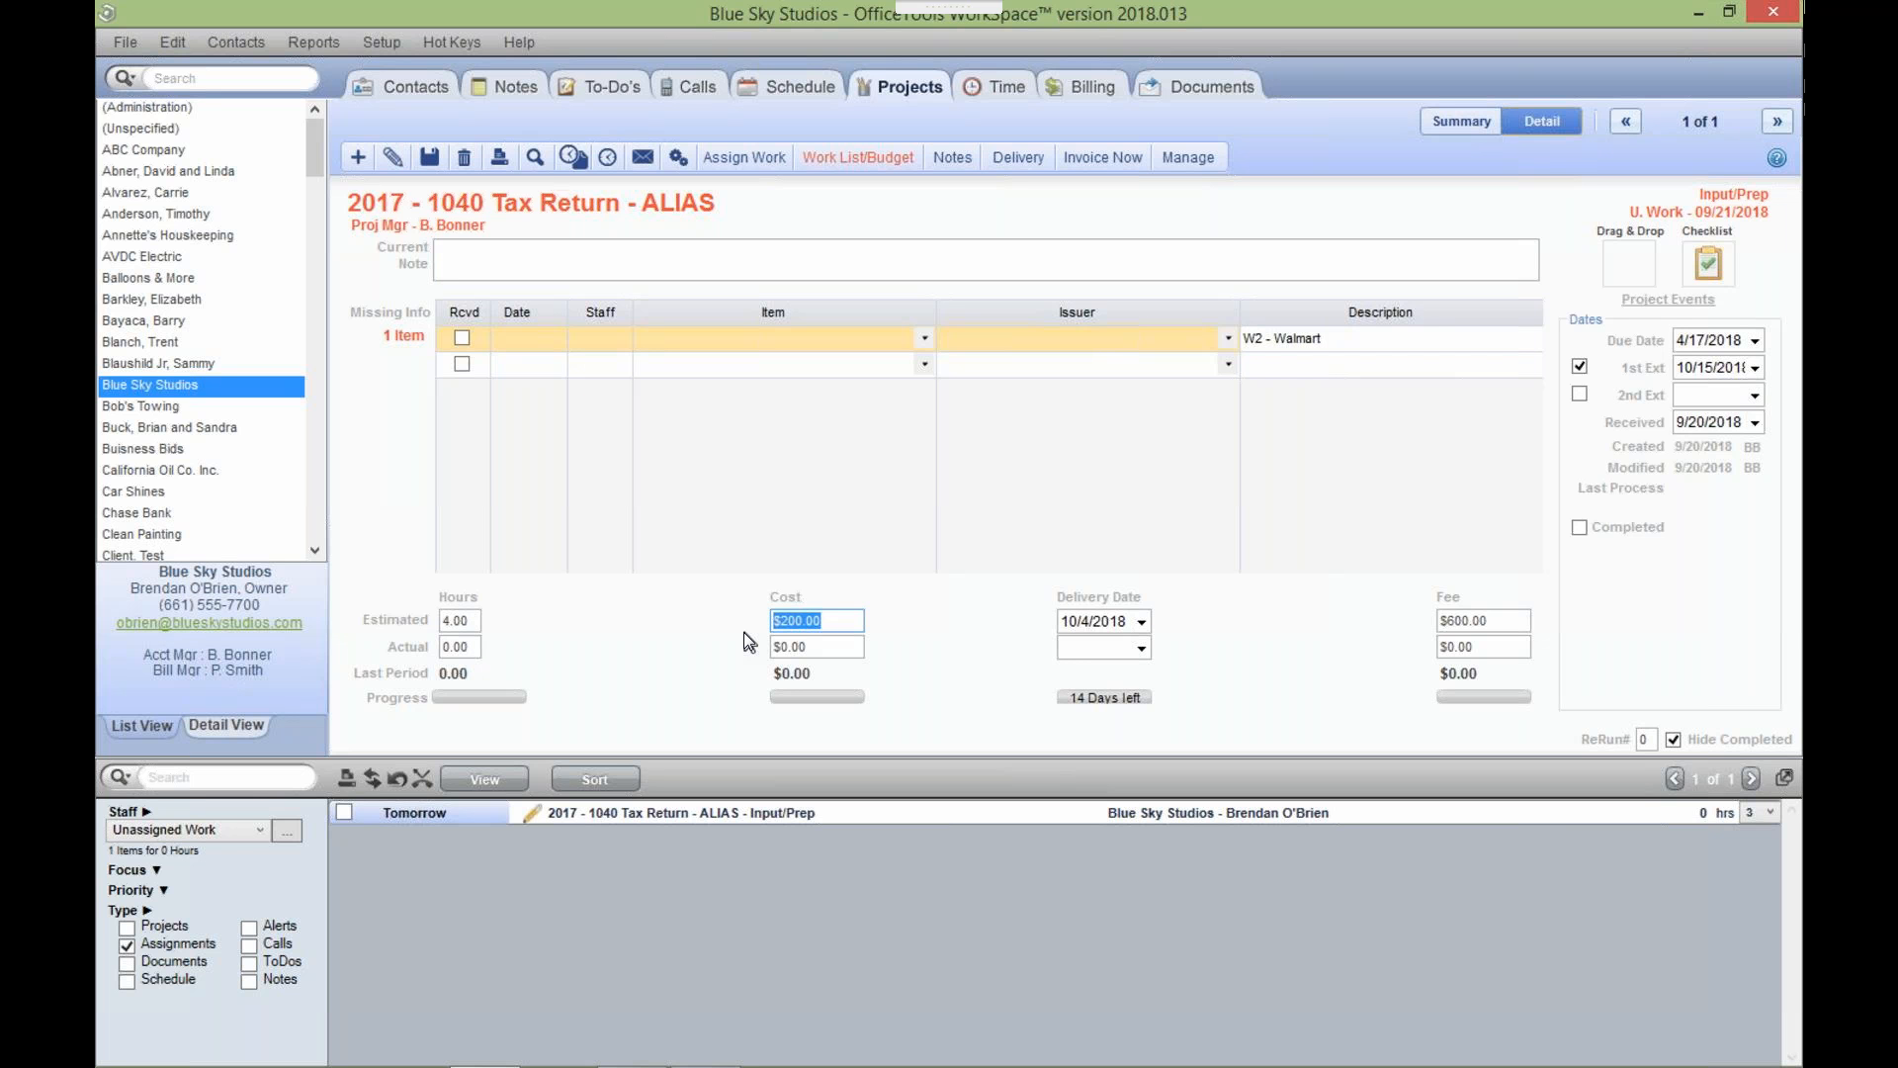
left_click(1494, 619)
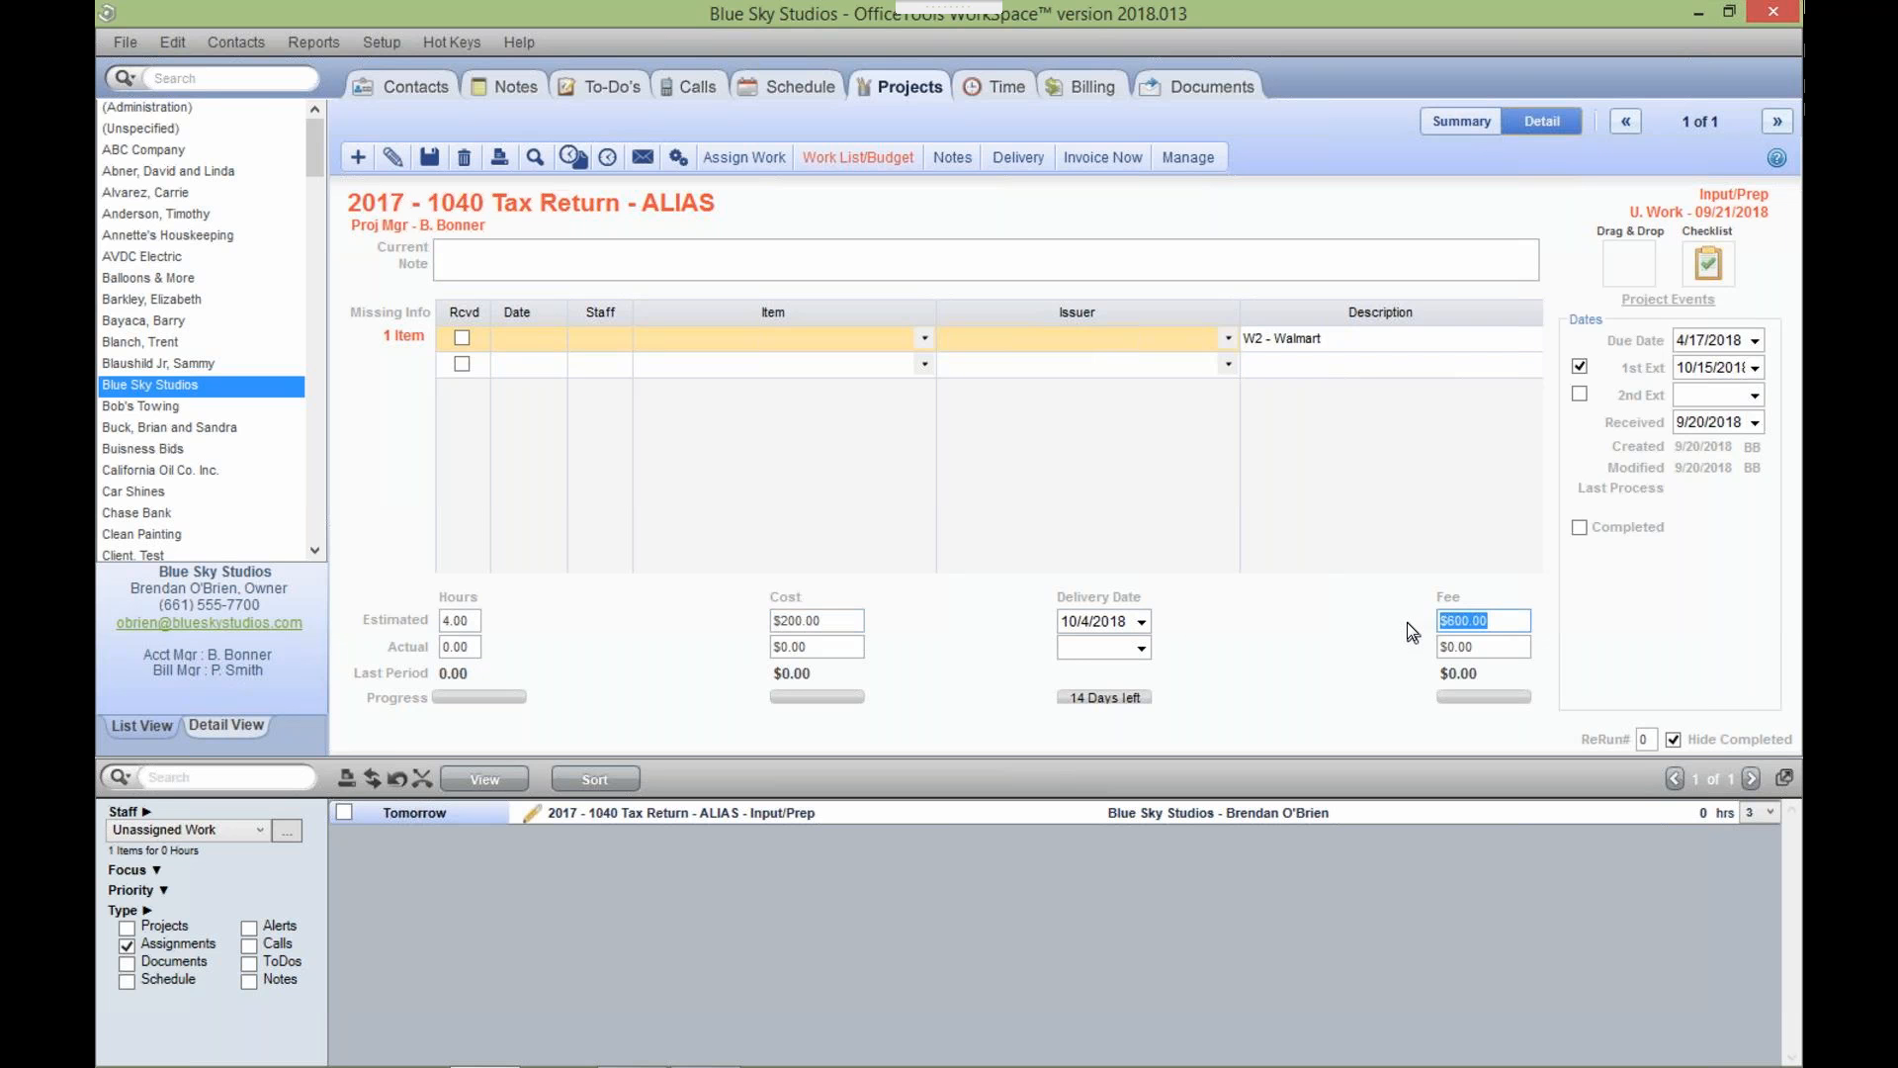